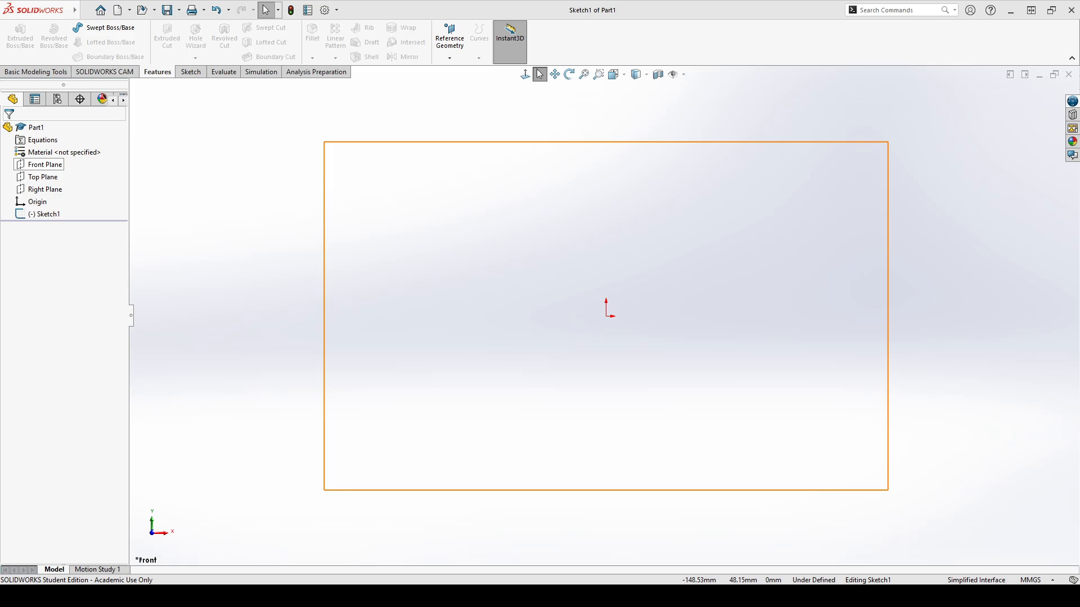
Step: Exit the empty sketch and start a new sketch on the Front Plane
left_click(45, 164)
left_click(42, 73)
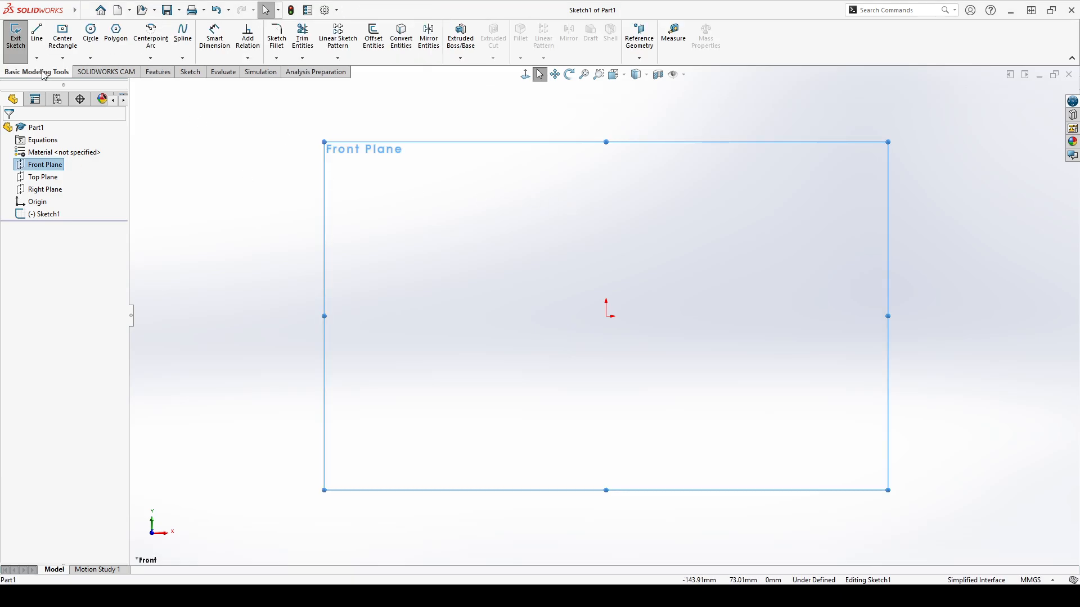
left_click(21, 37)
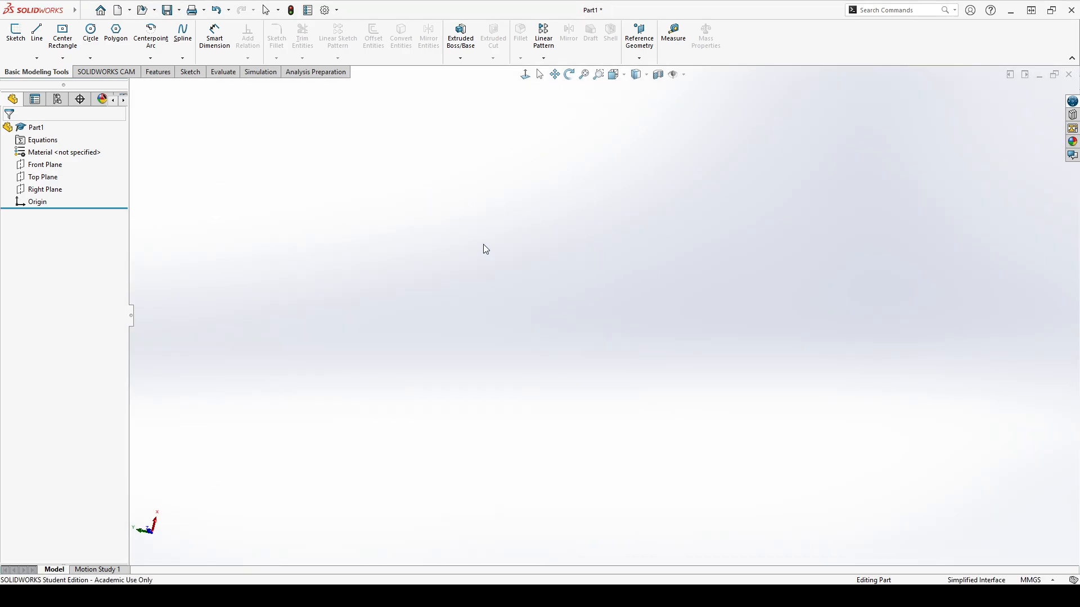
left_click(45, 165)
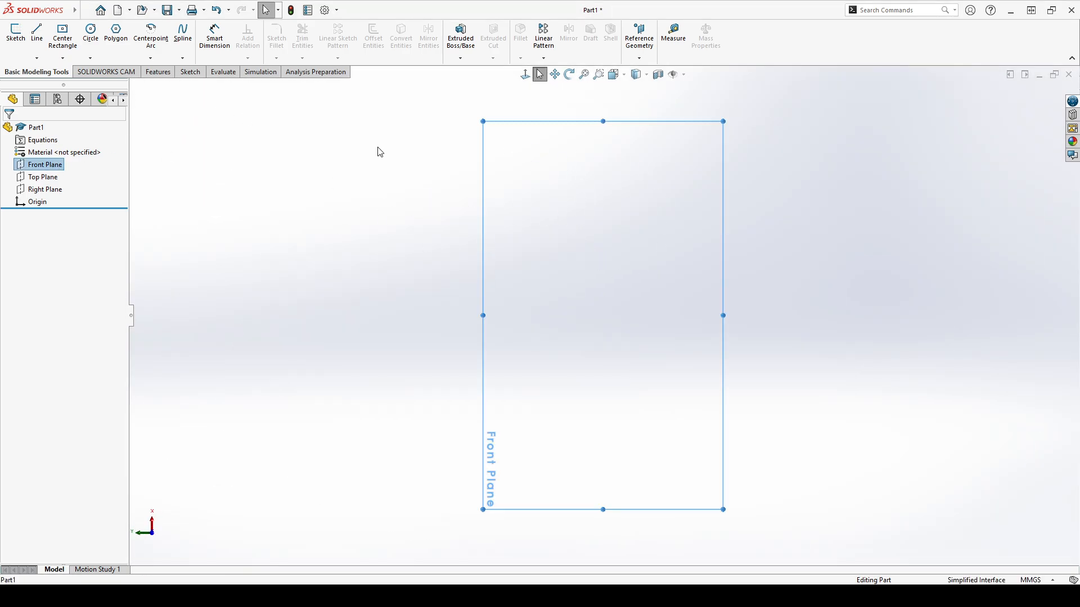
left_click(15, 35)
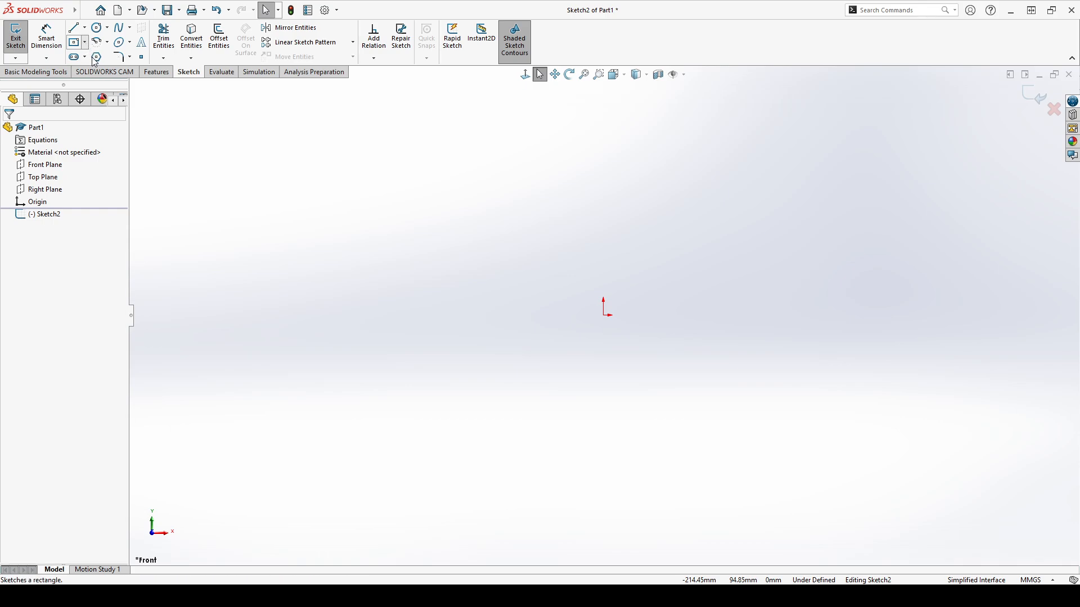
left_click(74, 43)
key("Escape")
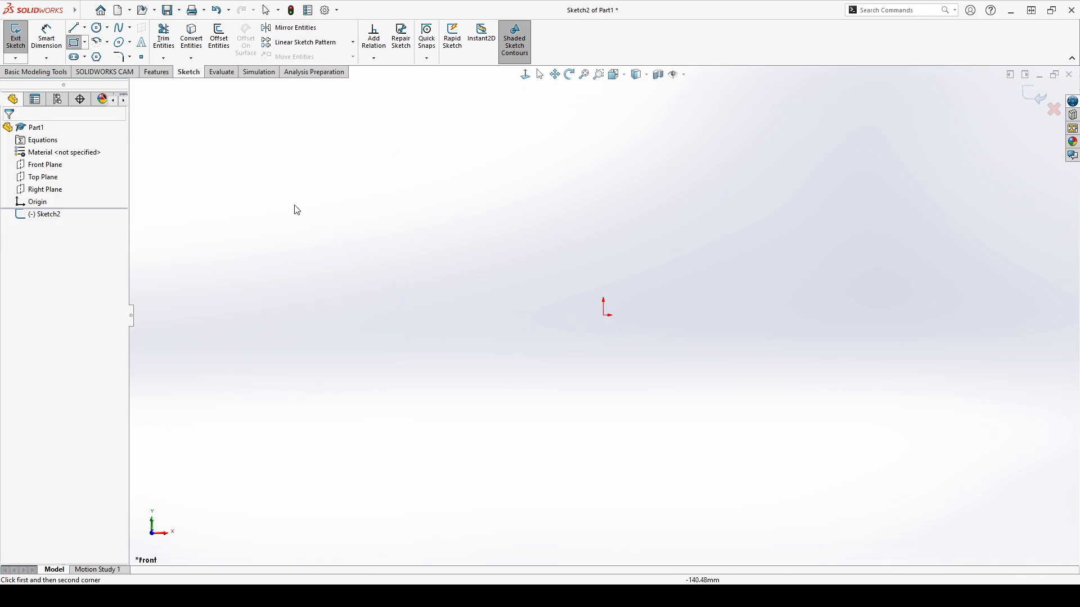
left_click(85, 29)
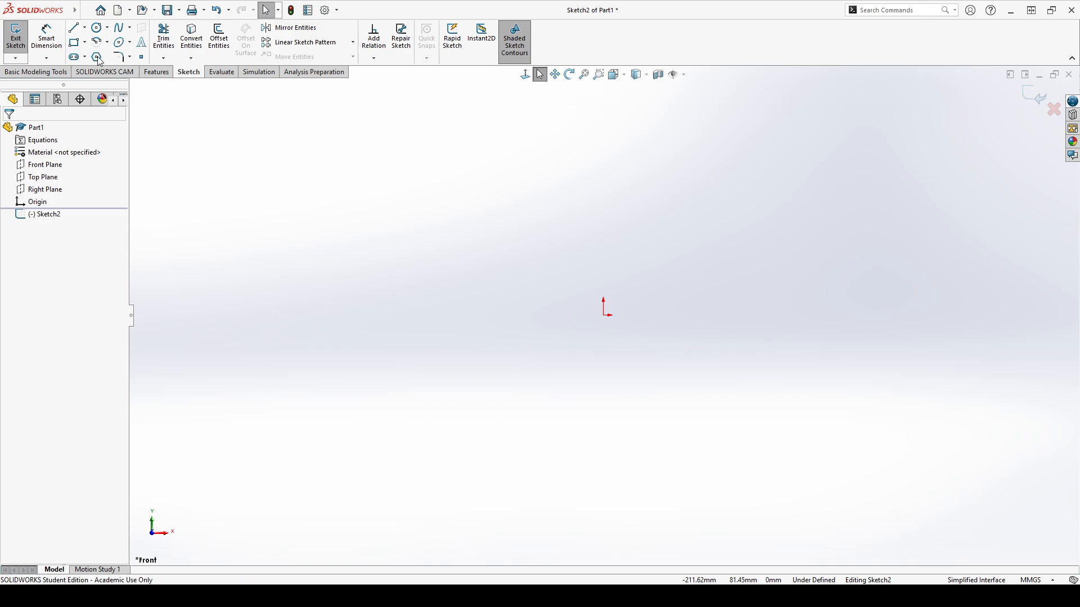
left_click(96, 54)
left_click(286, 231)
key("Escape")
Step: Draw a diagonal centerline about 164 mm long, descending towards the origin side, in the area left of the origin
left_click(85, 28)
left_click(94, 55)
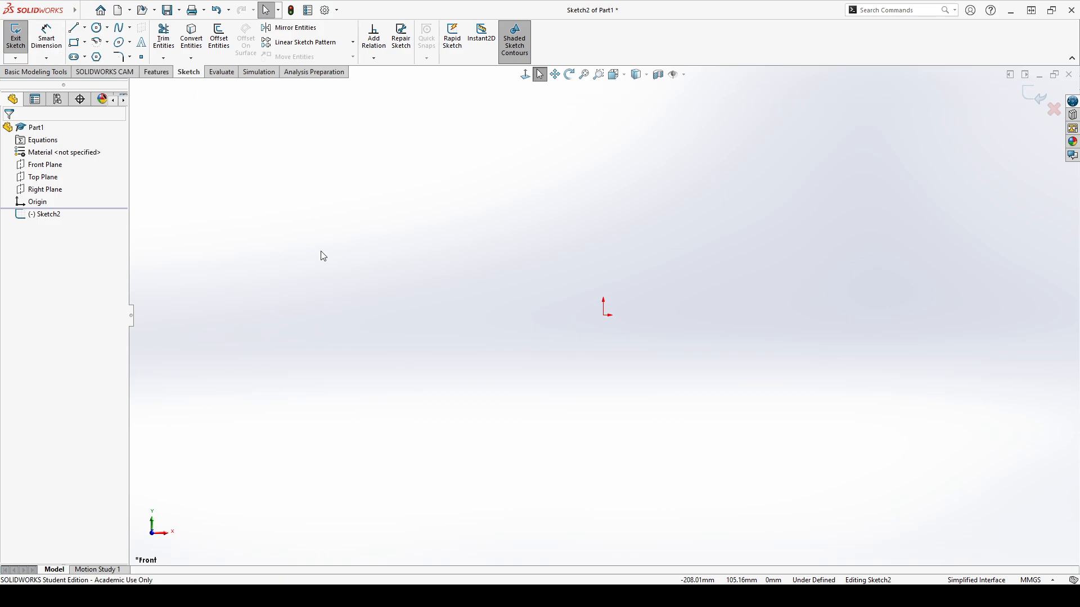
left_click(267, 179)
left_click(501, 451)
key("Escape")
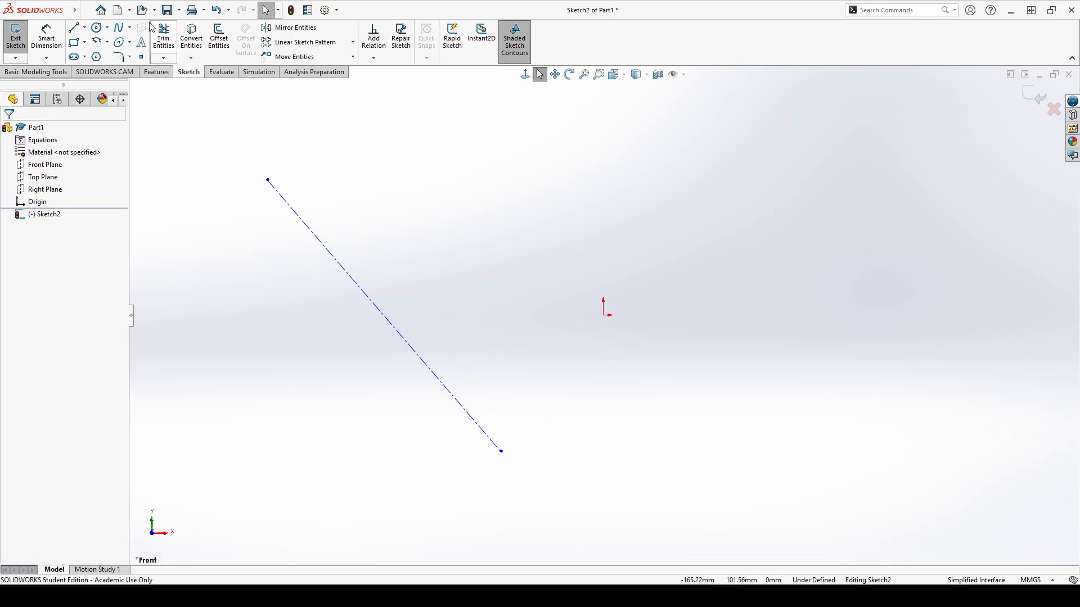
Step: Draw a second centerline about 173 mm long that rises at about 54° and crosses the first one
left_click(87, 30)
left_click(98, 57)
left_click(283, 451)
left_click(501, 145)
key("Escape")
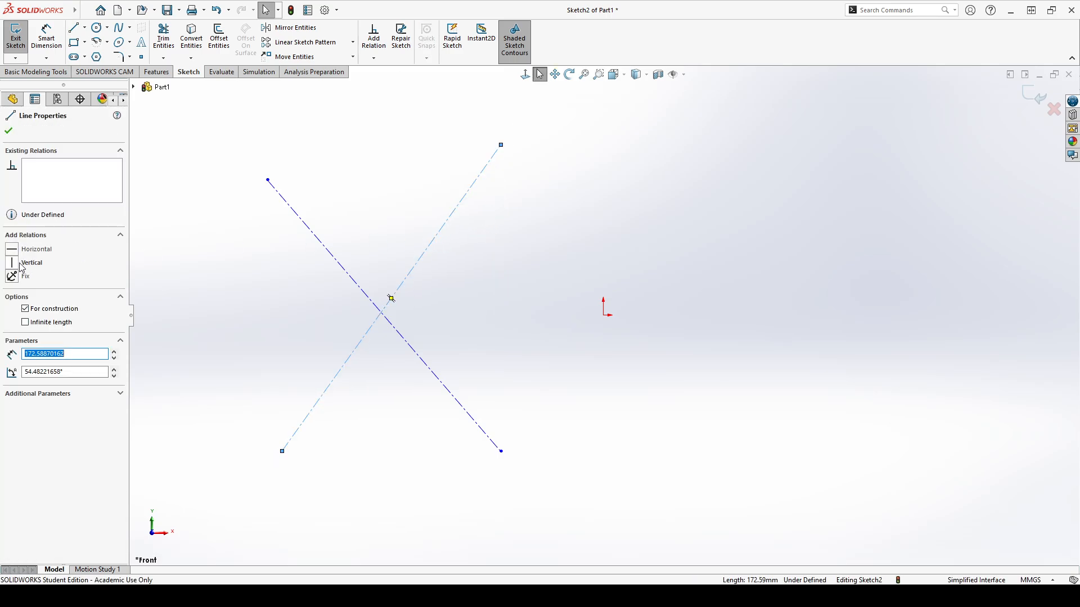
Step: Make the rising centerline vertical with infinite length and coincident with the origin
left_click(11, 263)
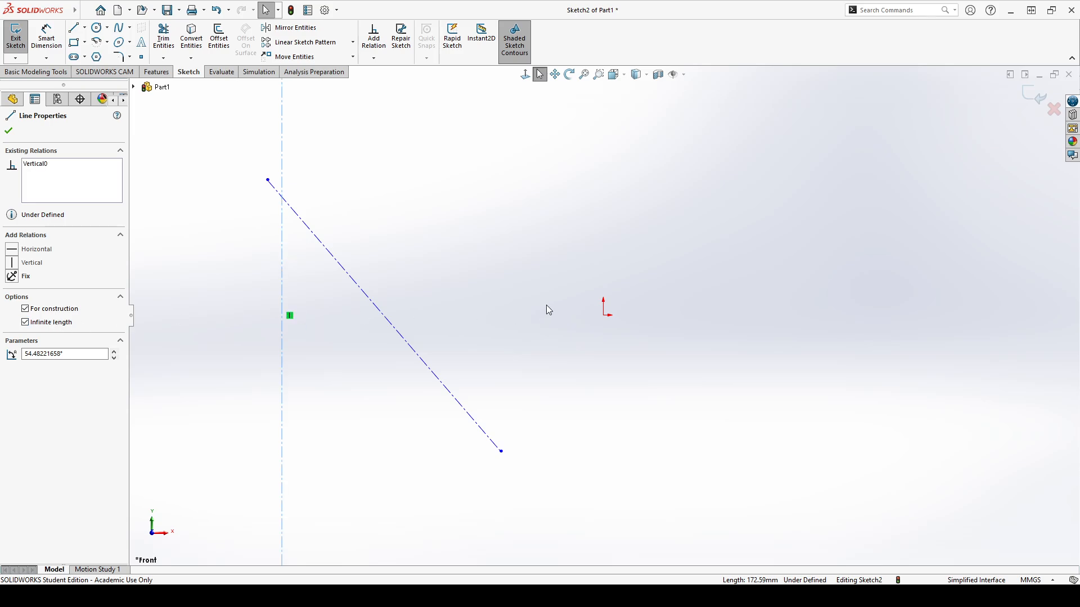
left_click(603, 316, "ctrl")
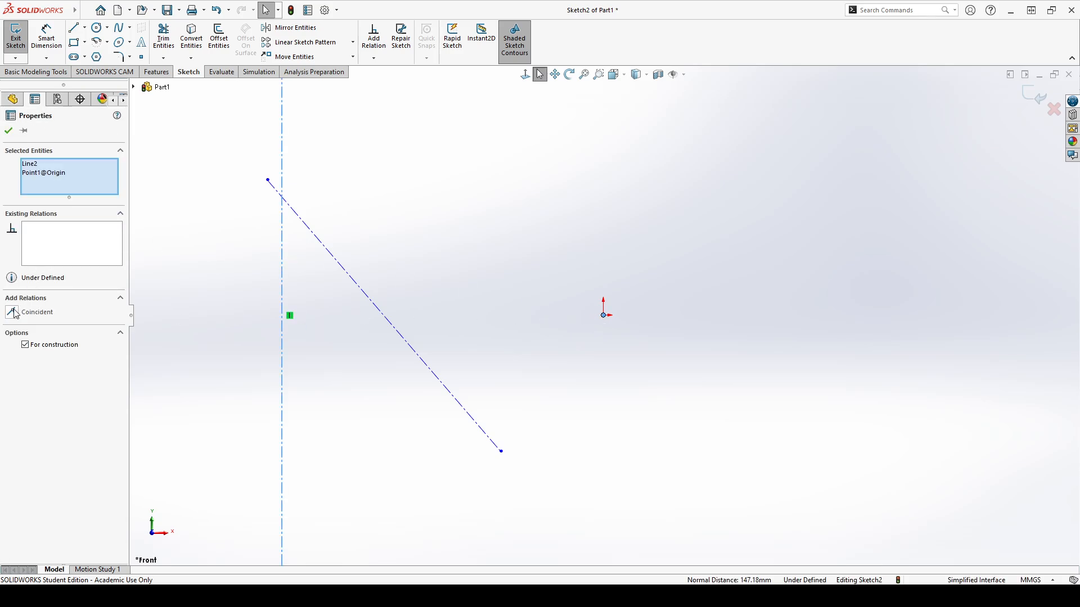
left_click(13, 312)
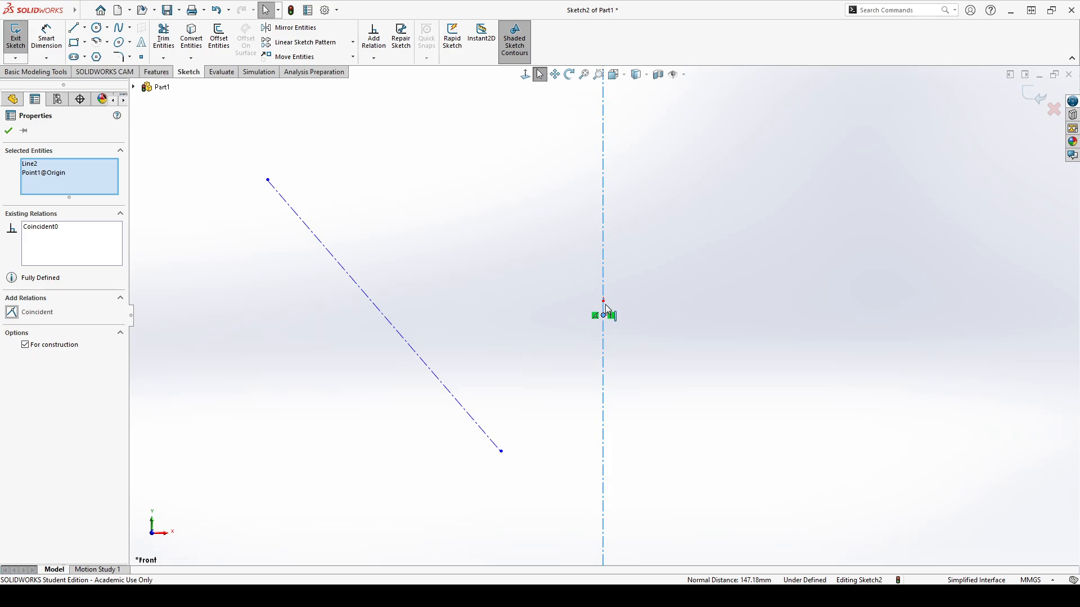
left_click(8, 131)
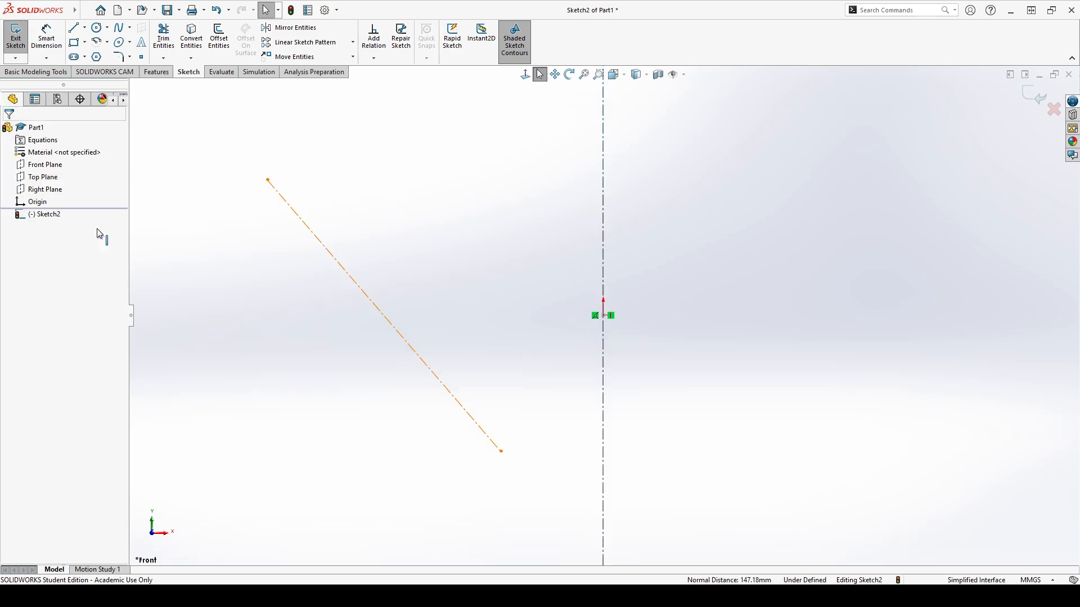
Step: Make the remaining diagonal centerline horizontal with infinite length and coincident with the origin
left_click(12, 249)
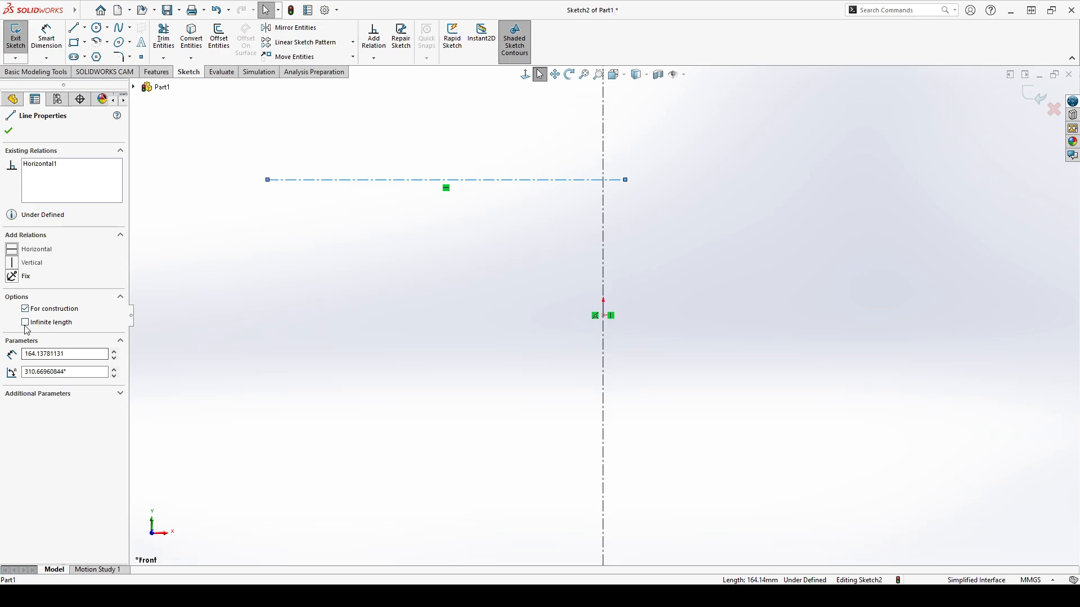
left_click(25, 323)
left_click(603, 316, "ctrl")
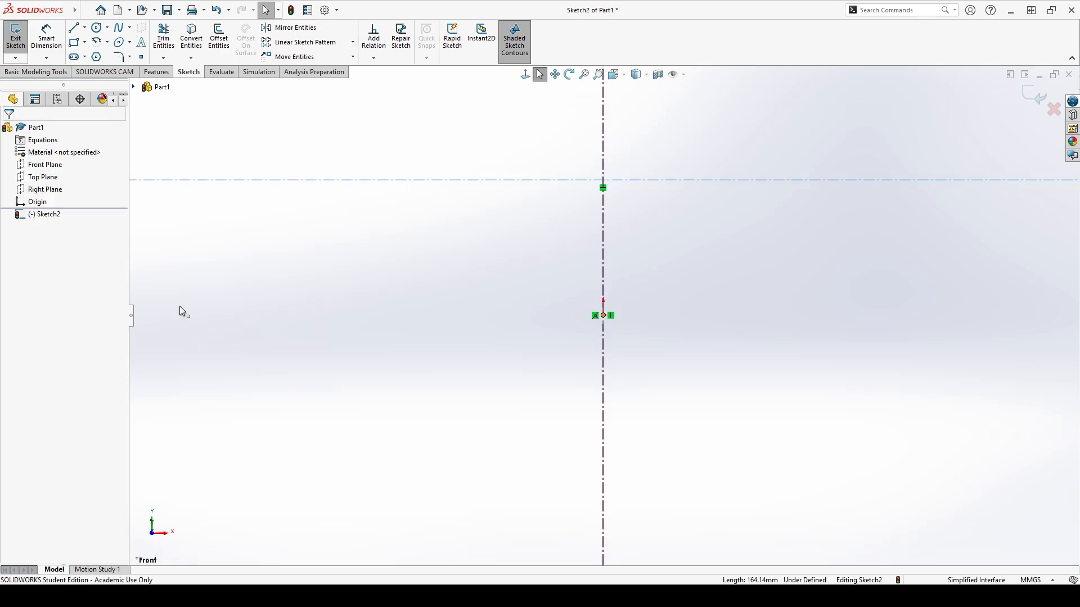
left_click(11, 312)
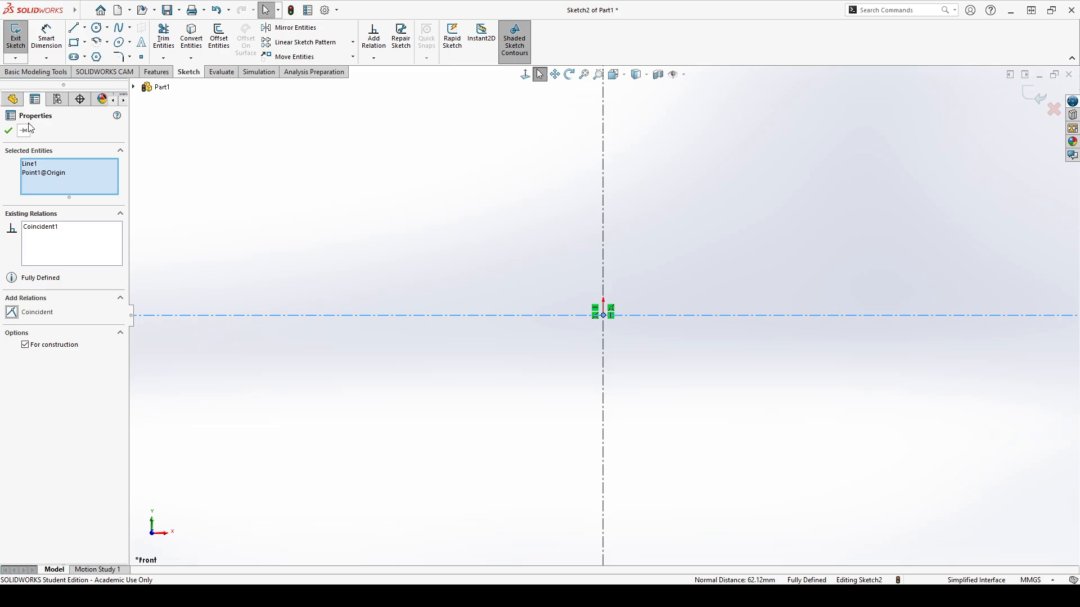
left_click(8, 131)
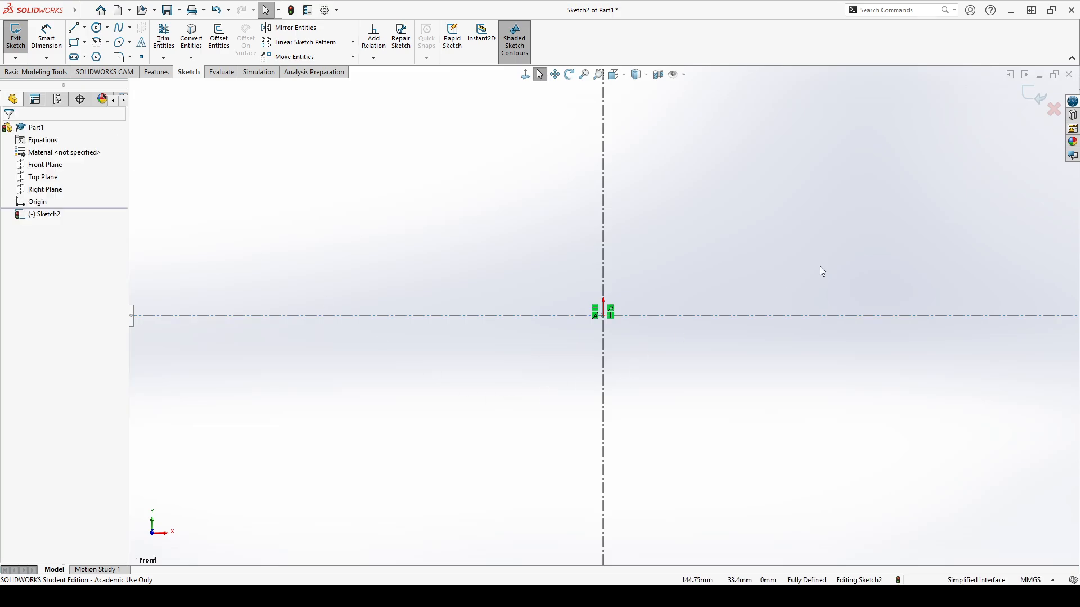
Step: Draw a corner rectangle about 95 by 63 mm from the origin into the upper-right quadrant of the centerlines
scroll(810, 272, "down", 5)
scroll(437, 396, "up", 3)
scroll(490, 365, "down", 2)
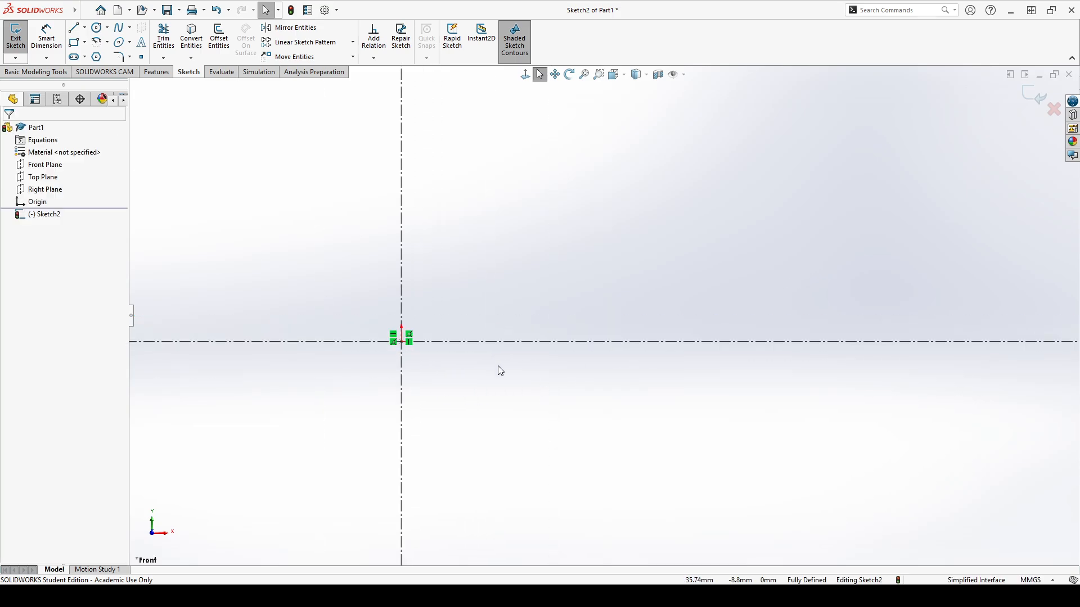
left_click(79, 45)
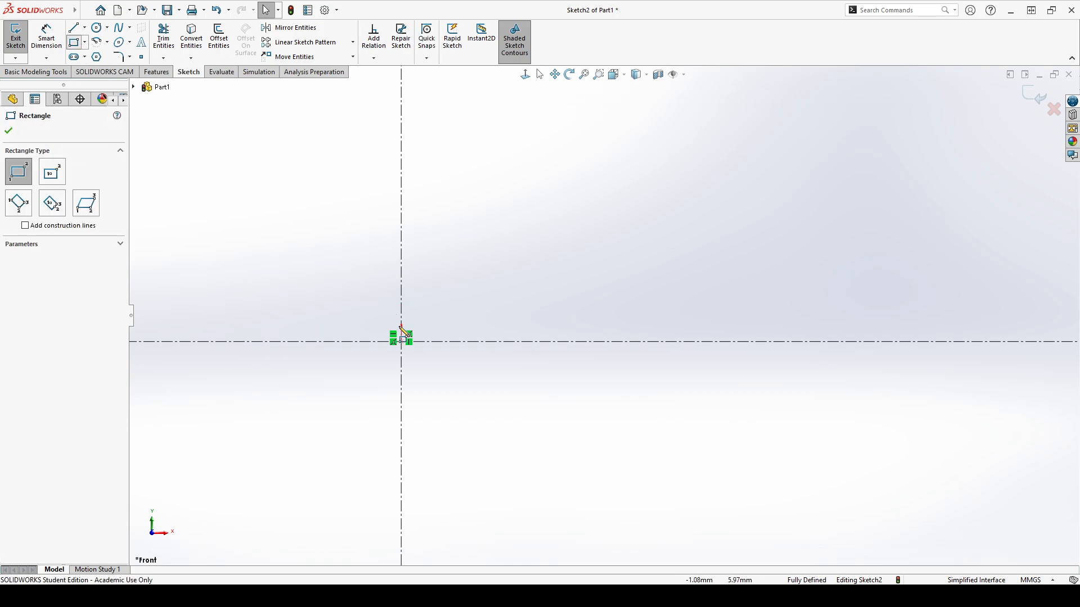
left_click(401, 342)
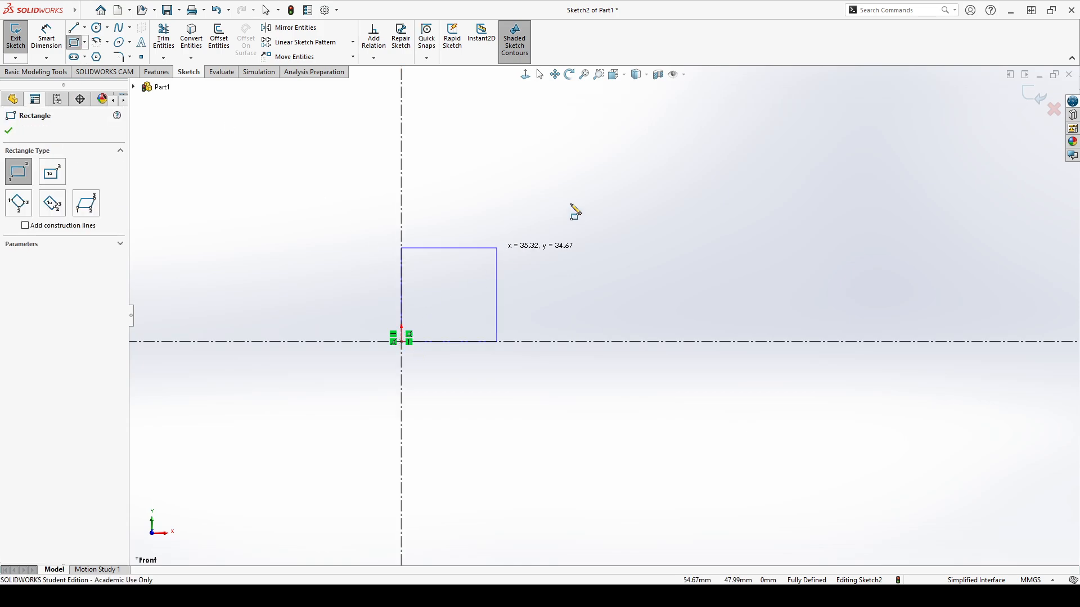
left_click(658, 170)
key("Escape")
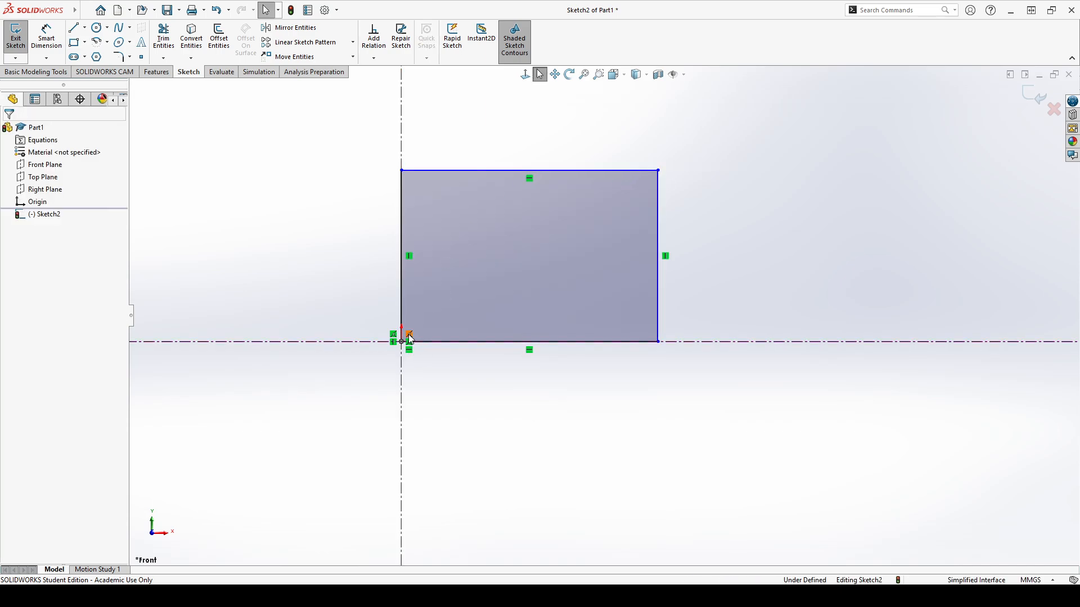
left_click(409, 335)
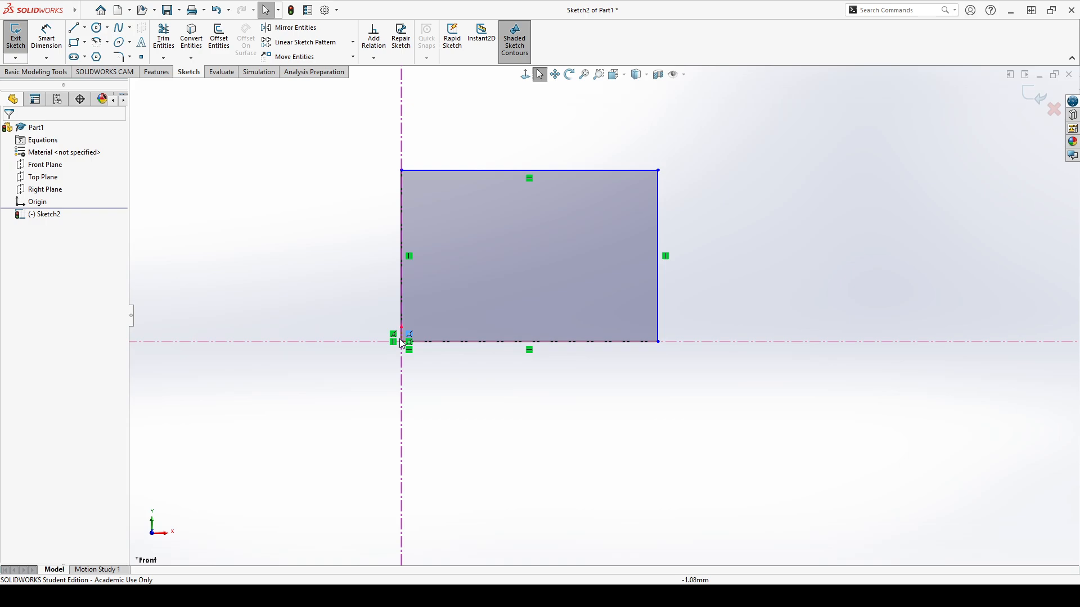
left_click(532, 384)
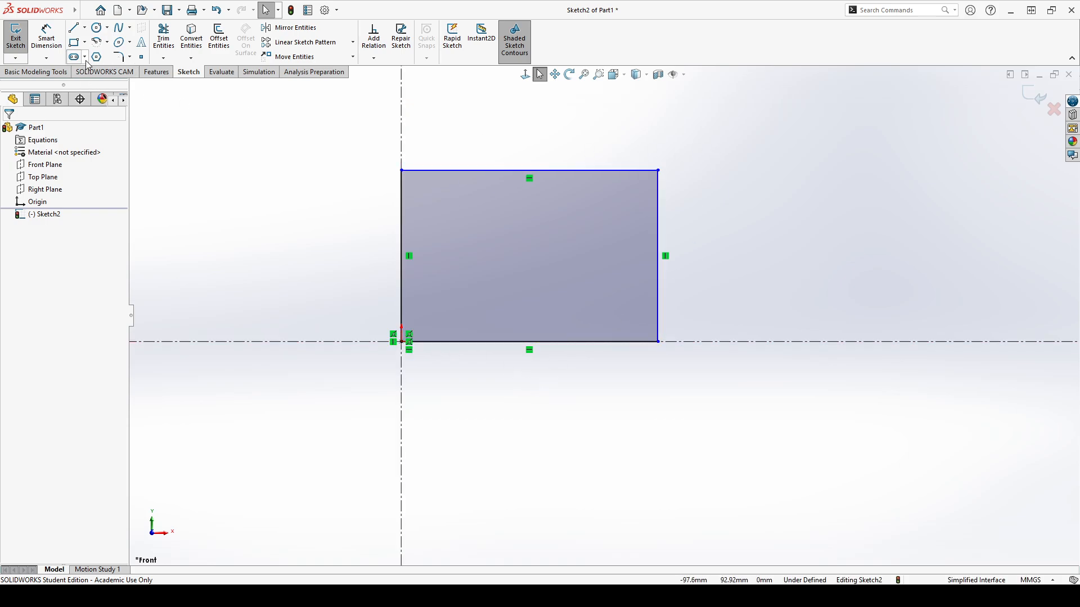
Step: Dimension the rectangle's height with Smart Dimension and set it to 30 mm
left_click(51, 39)
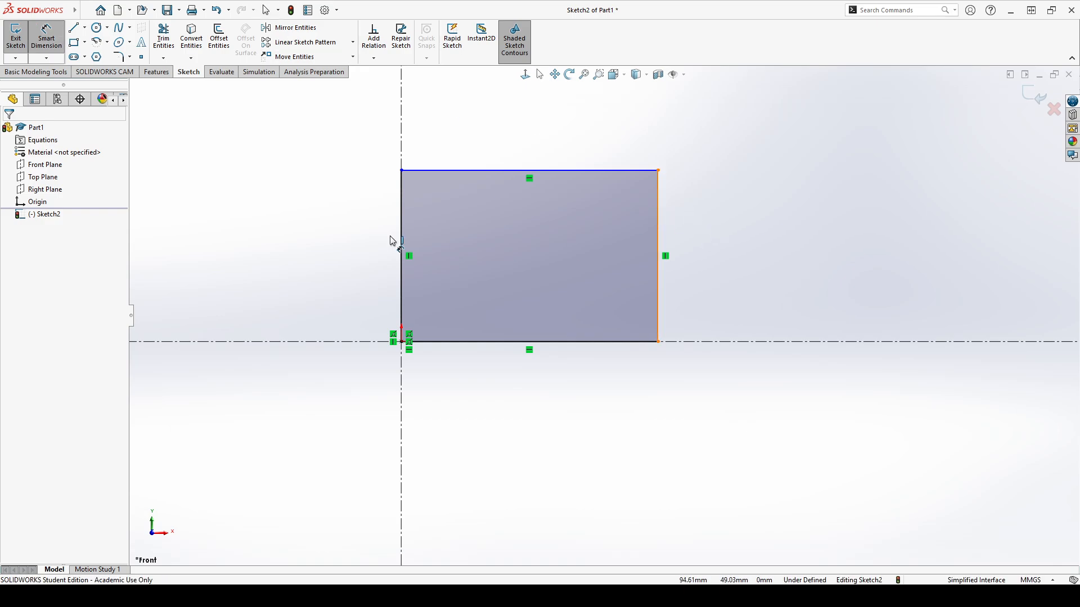
left_click(394, 241)
left_click(362, 246)
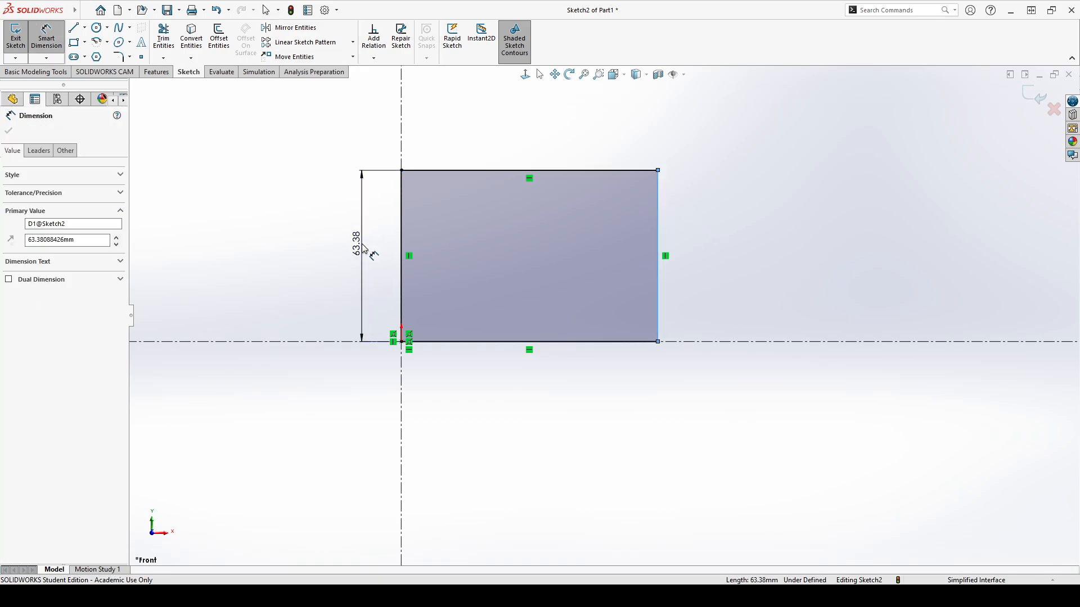
type("30")
key("Return")
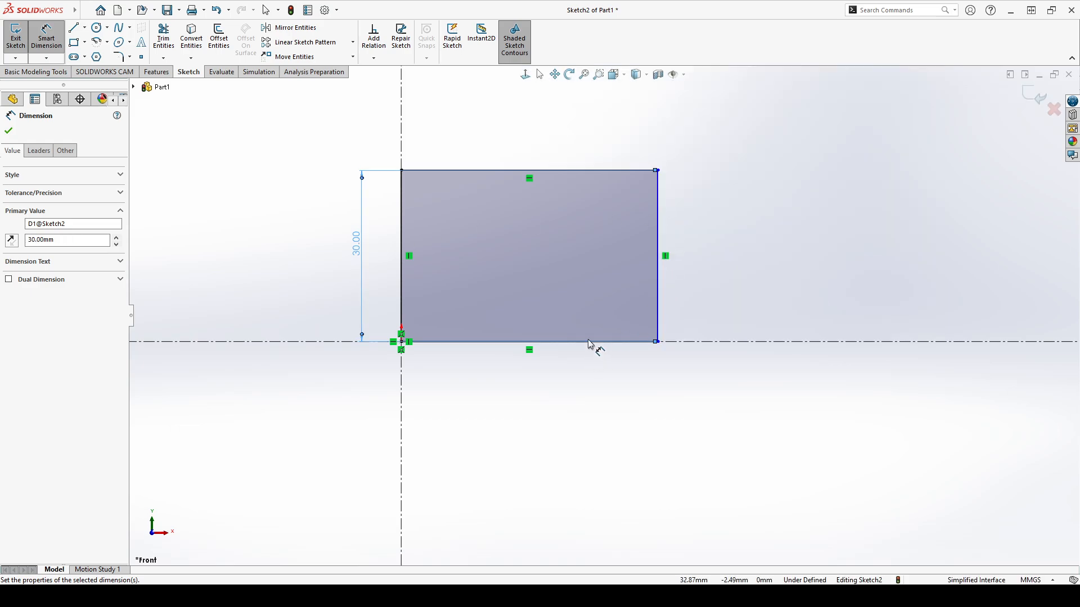
Step: Dimension the rectangle's bottom edge and set its length to 60 mm
left_click(591, 342)
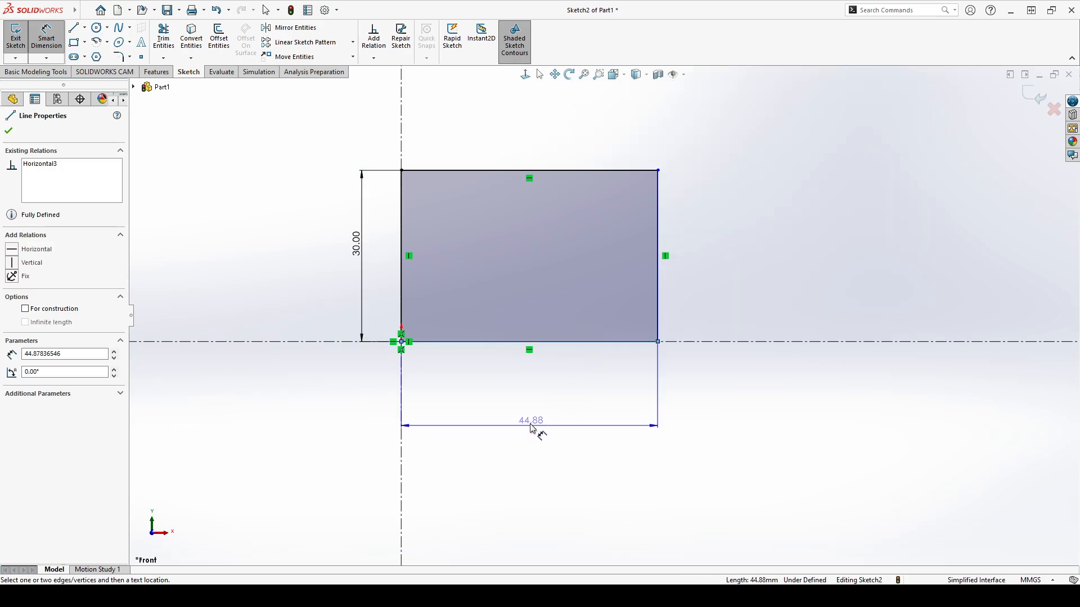
left_click(527, 403)
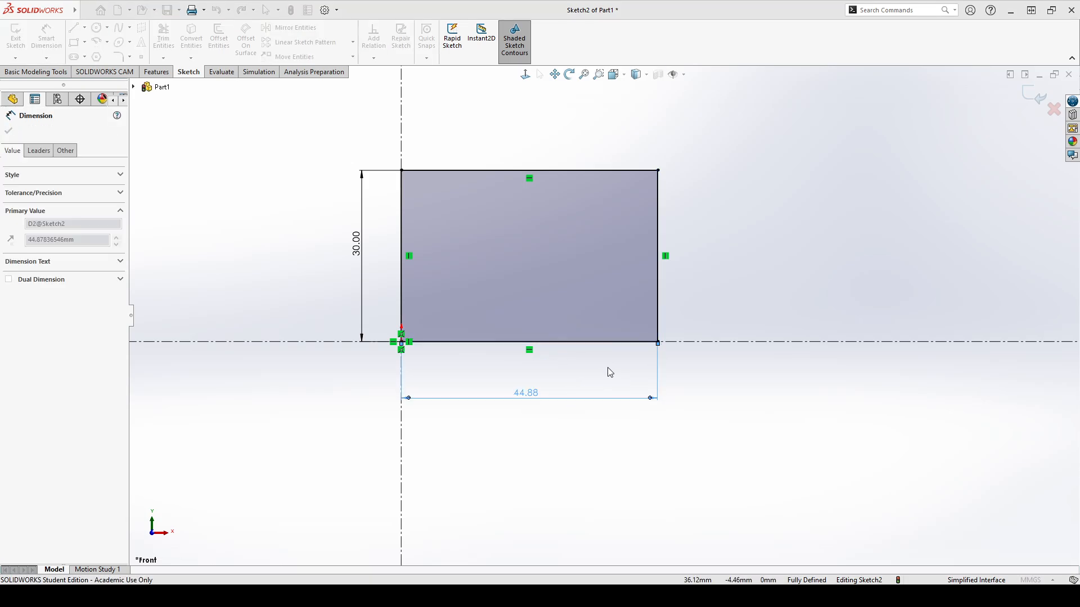
type("60")
key("Return")
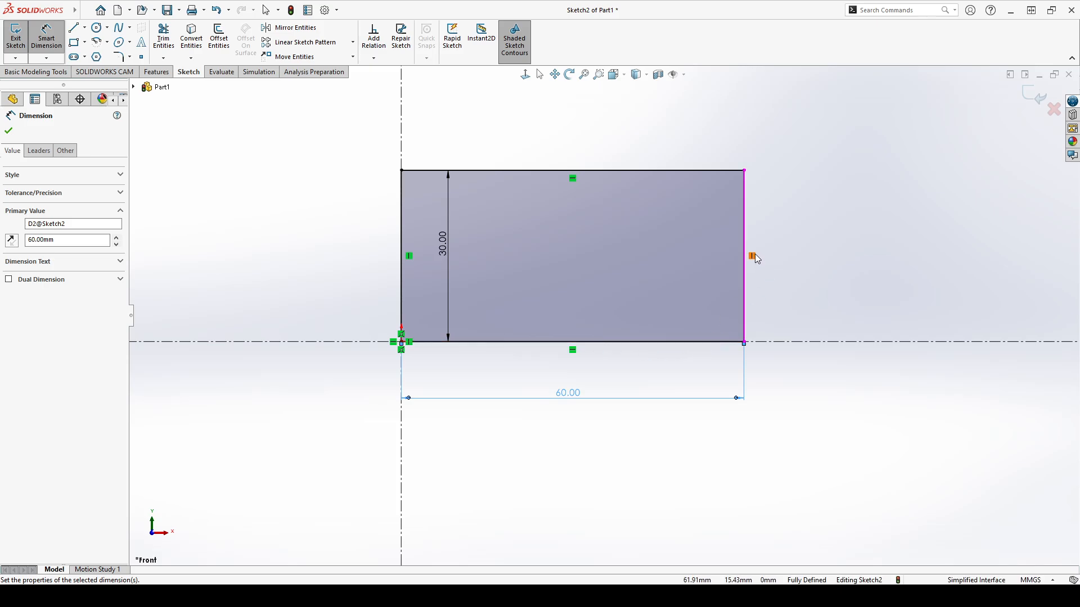
Step: Move the 30 mm height dimension outside the rectangle beyond its left edge and exit the sketch
key("Escape")
left_click_drag(449, 243, 356, 251)
left_click(575, 369)
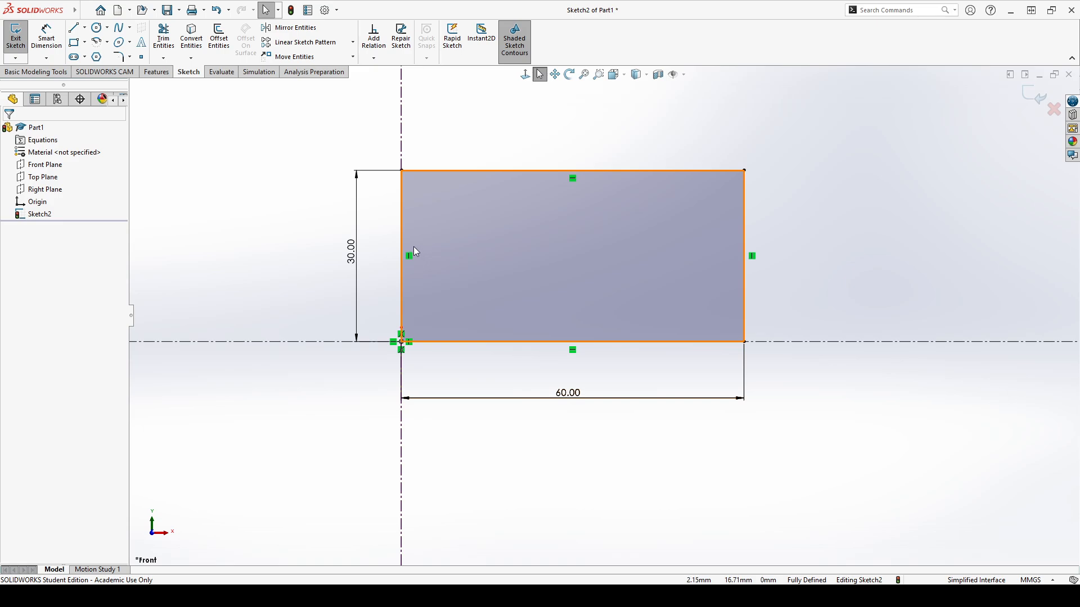
left_click(15, 39)
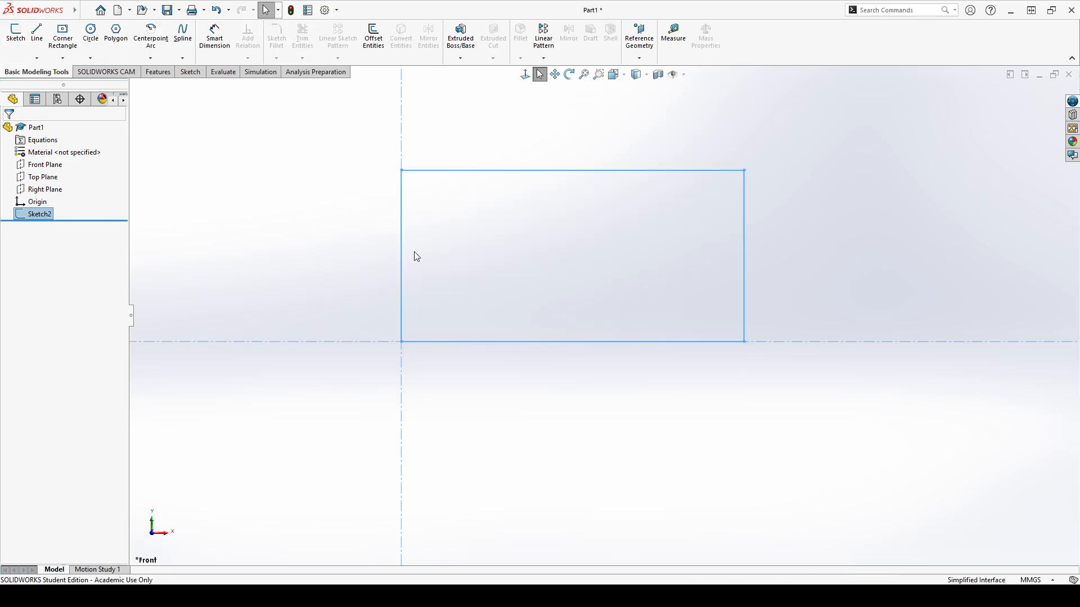
Step: Extrude the 60 by 30 mm rectangle sketch as a blind boss with a depth of 28 mm
mouse_move(453, 235)
middle_mouse_down()
mouse_move(362, 299)
mouse_move(444, 286)
mouse_move(397, 271)
middle_mouse_up()
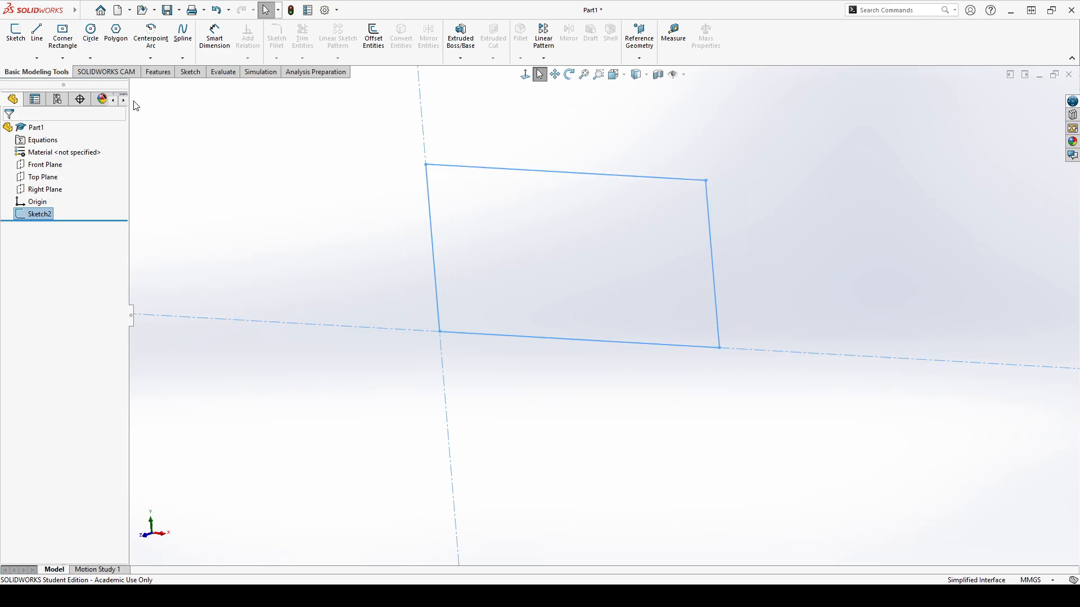
left_click(158, 72)
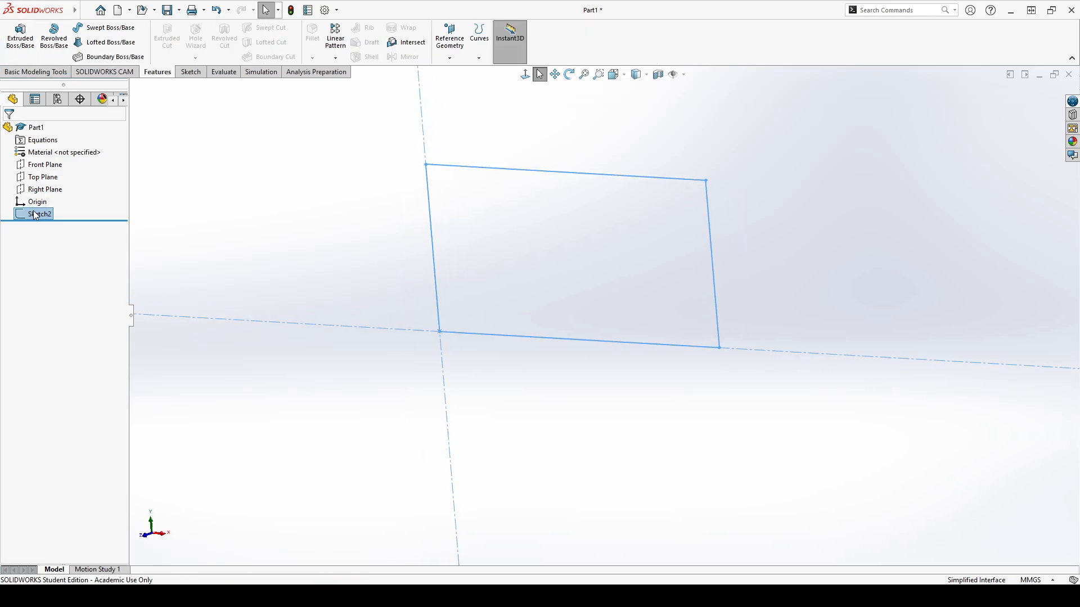
left_click(26, 57)
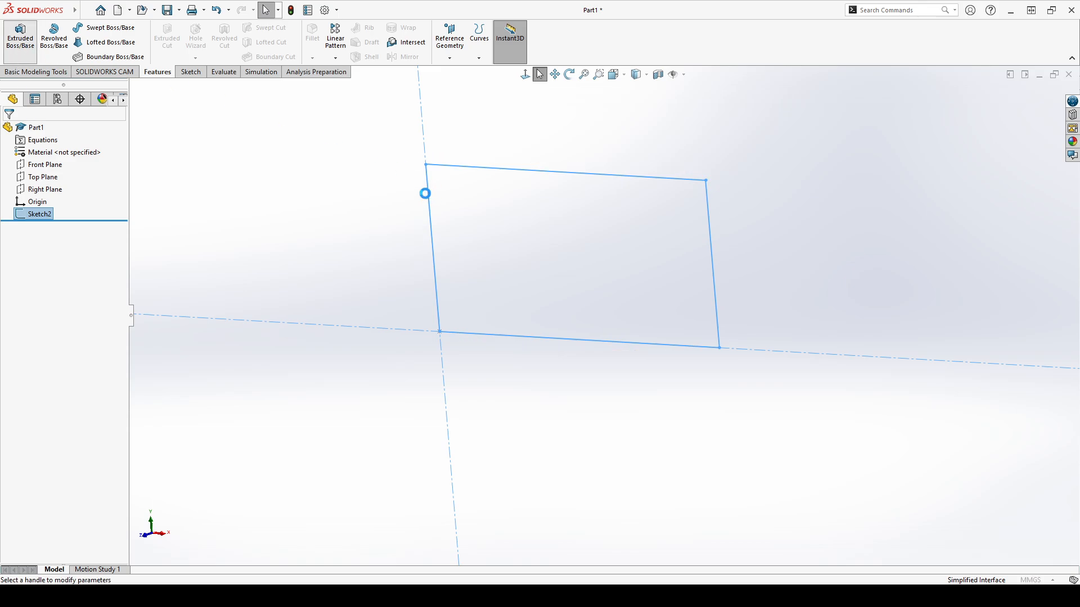
left_click(76, 197)
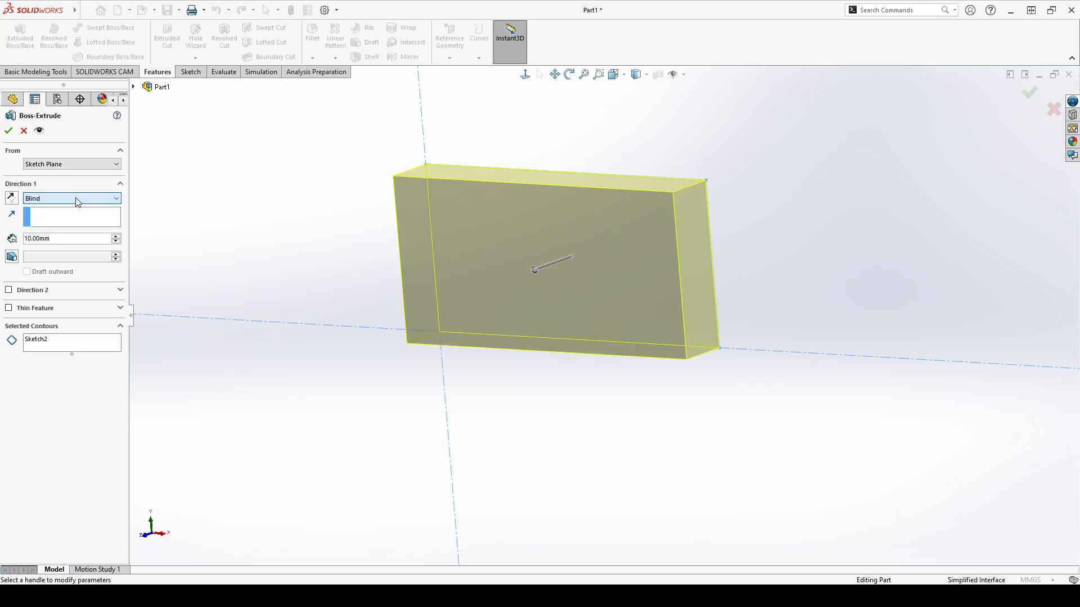
mouse_move(448, 261)
middle_mouse_down()
mouse_move(388, 306)
mouse_move(445, 272)
middle_mouse_up()
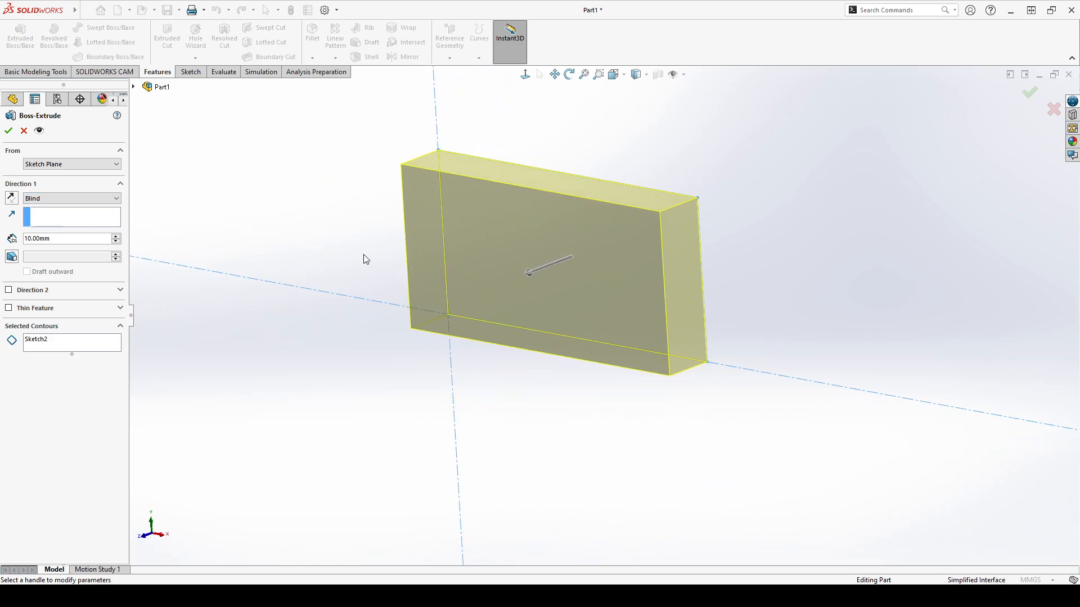
left_click(69, 235)
type("28")
key("Return")
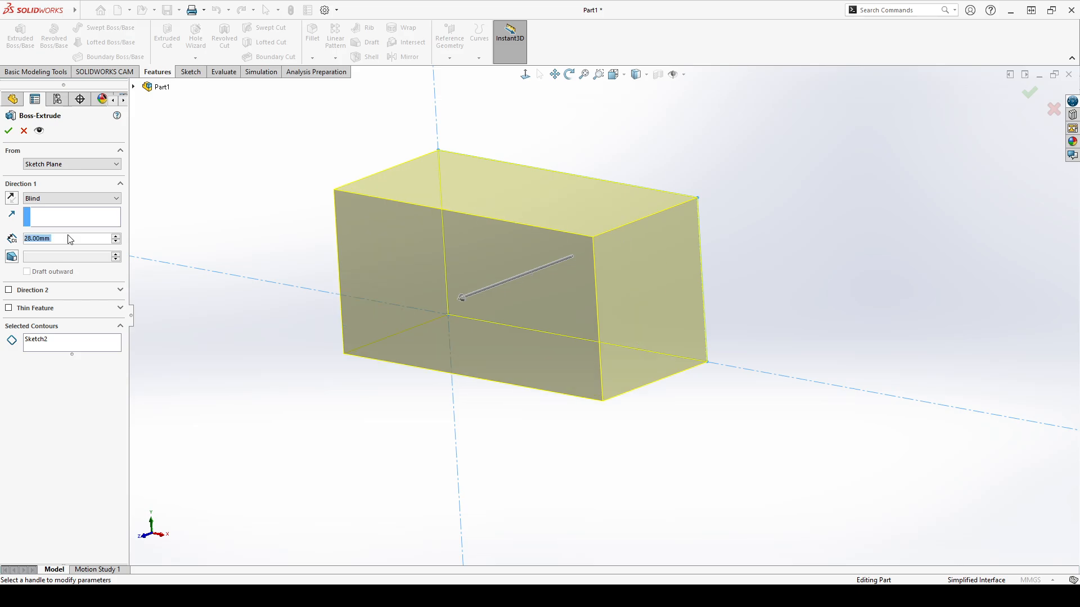
left_click(7, 132)
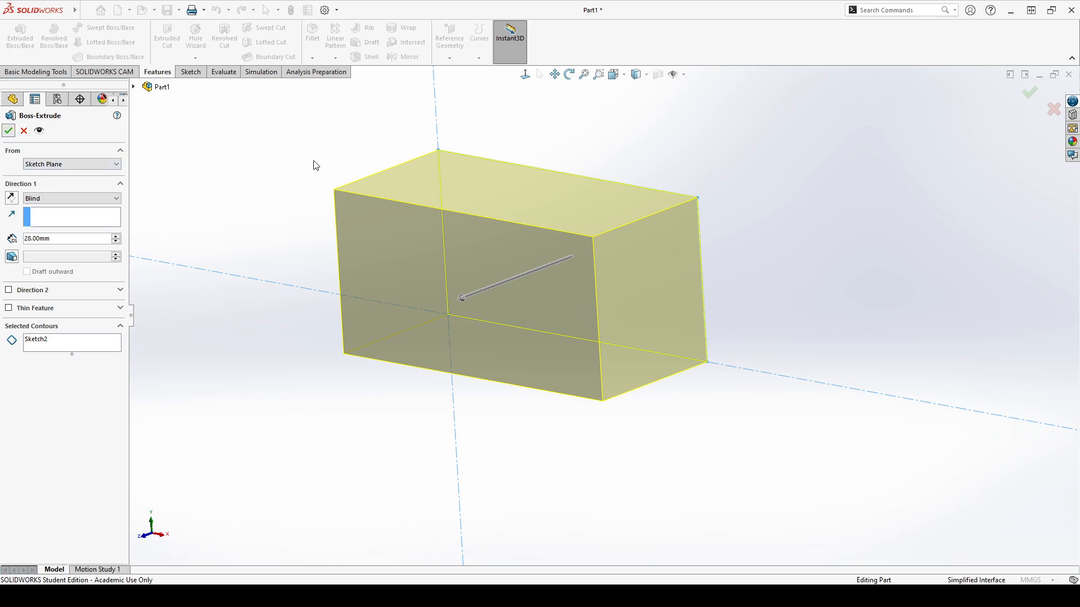
Step: Examine the extruded block from several angles and check where the Front Plane lies relative to its faces
middle_click_drag(377, 189, 503, 223)
left_click(37, 222)
middle_click_drag(338, 194, 472, 250)
left_click(352, 170)
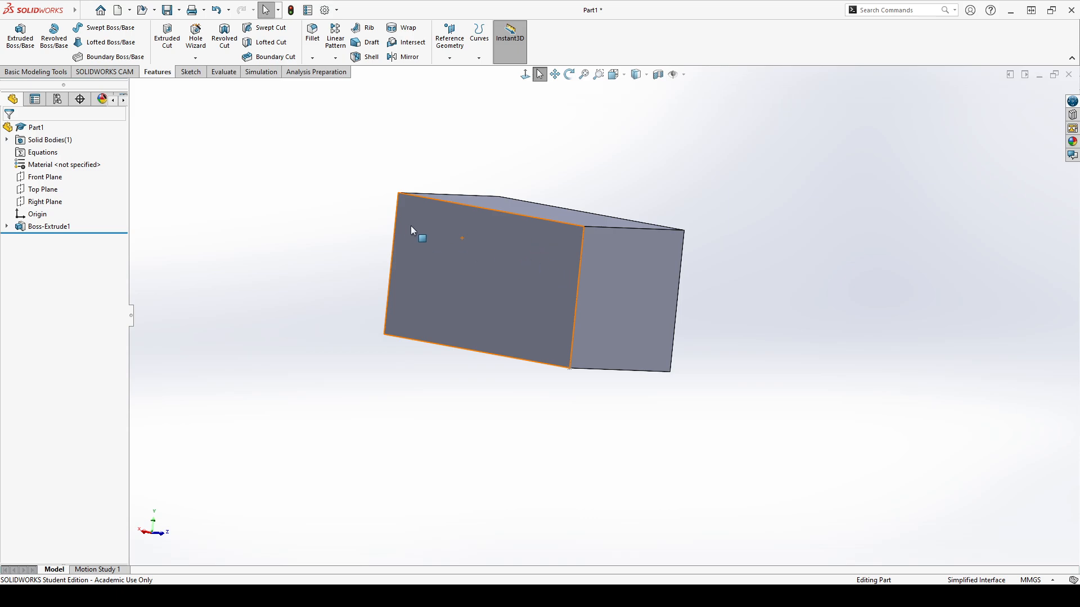
middle_click_drag(411, 228, 81, 189)
left_click(44, 178)
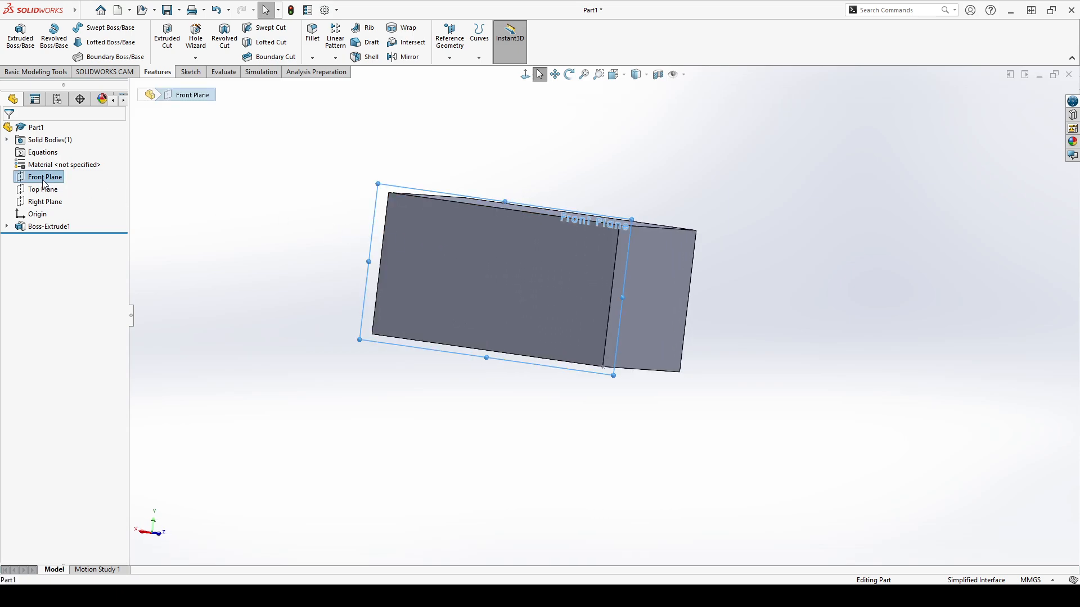
middle_click_drag(314, 171, 307, 210)
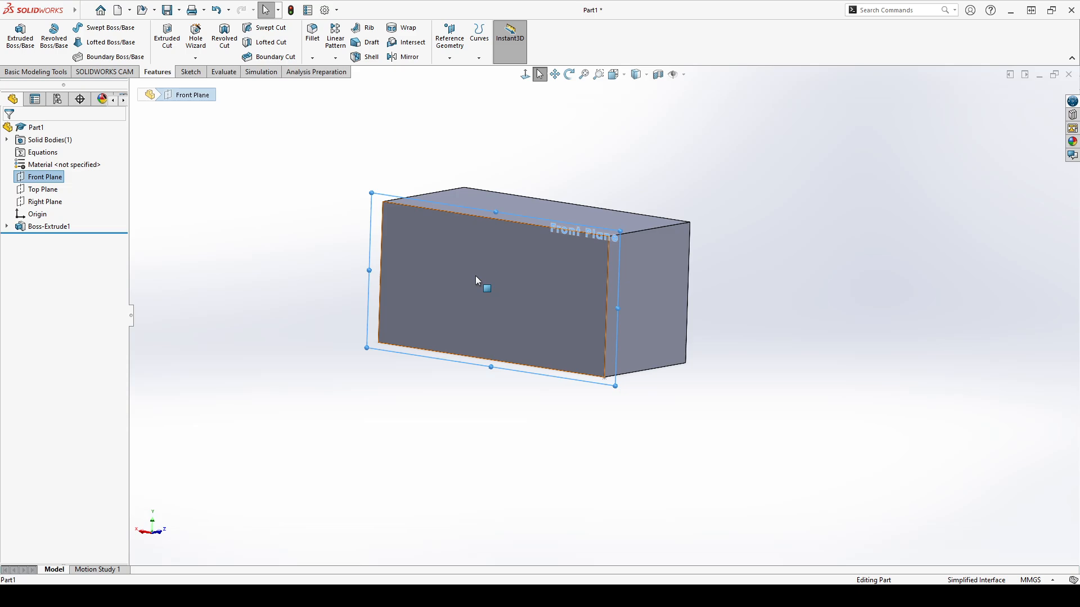
left_click(629, 169)
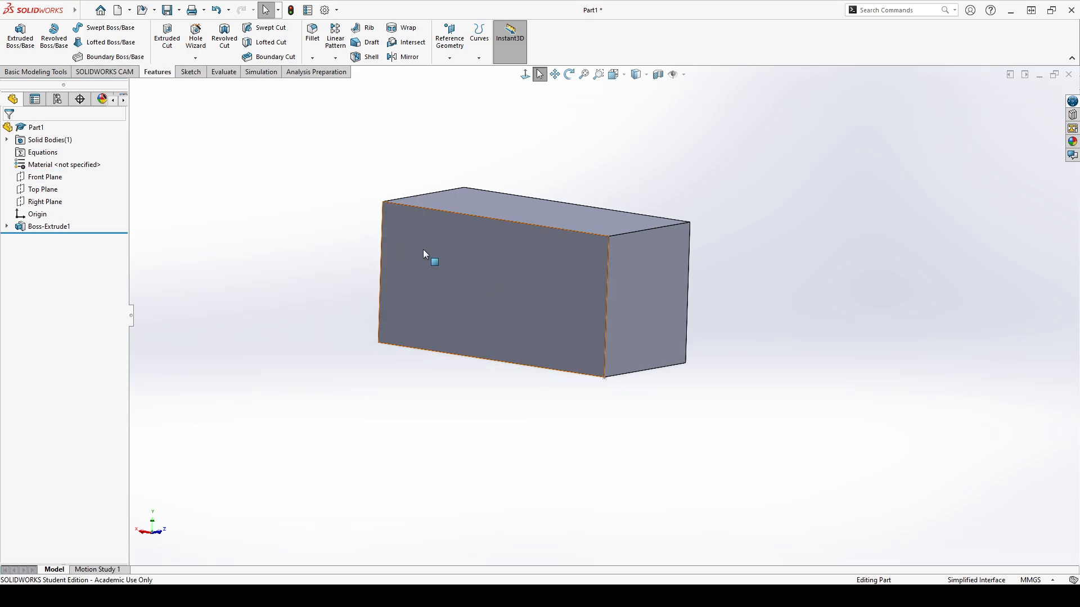
middle_click_drag(492, 245, 436, 292)
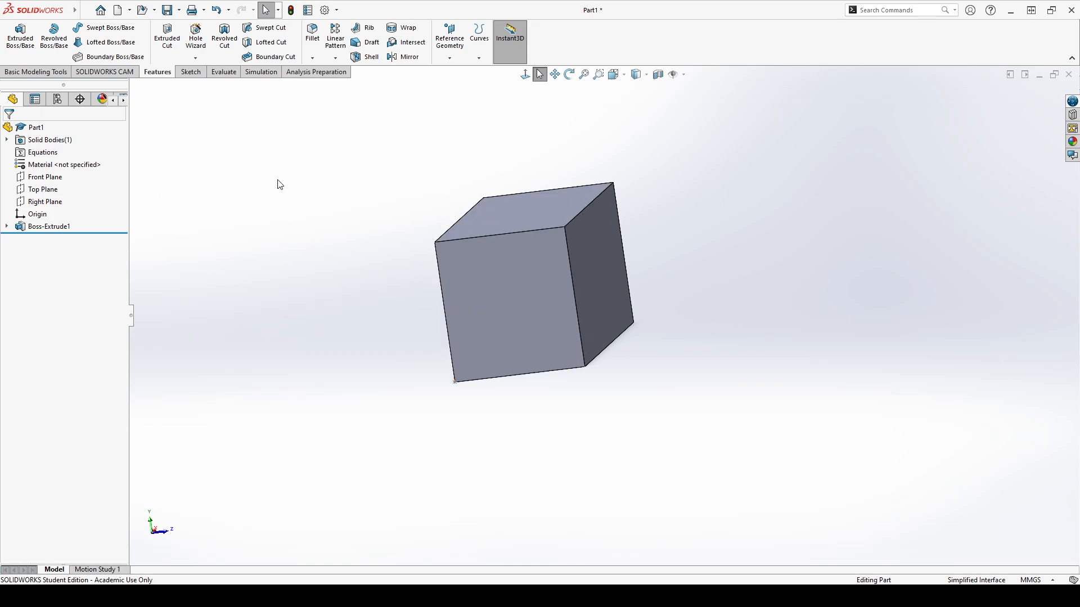
mouse_move(333, 249)
middle_mouse_down()
mouse_move(415, 205)
mouse_move(282, 238)
mouse_move(343, 245)
mouse_move(335, 246)
middle_mouse_up()
Step: Start a new sketch on the Front Plane behind the block
left_click(54, 178)
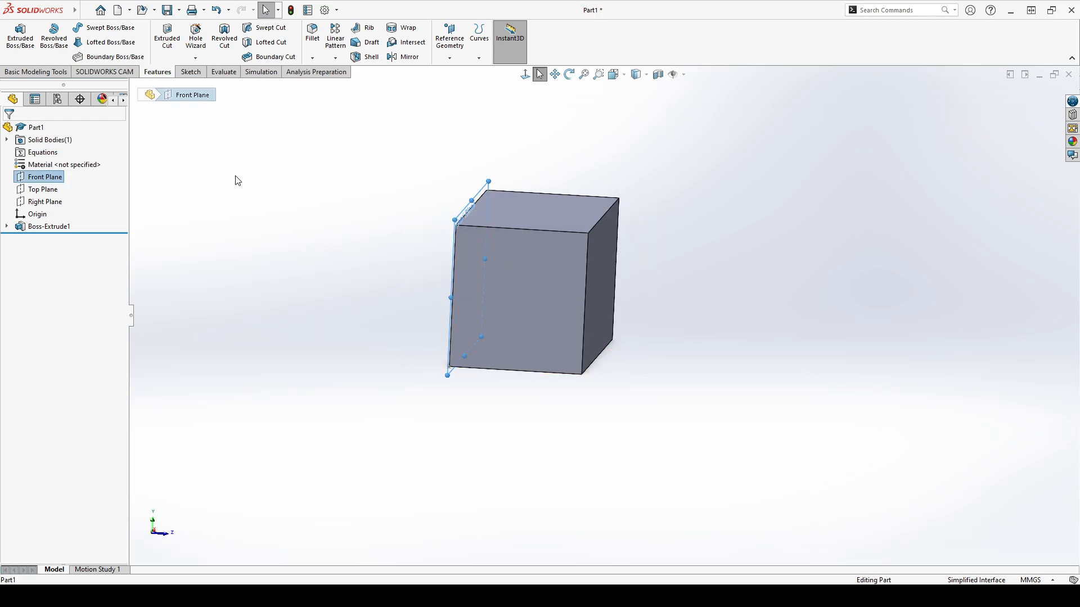
left_click(30, 72)
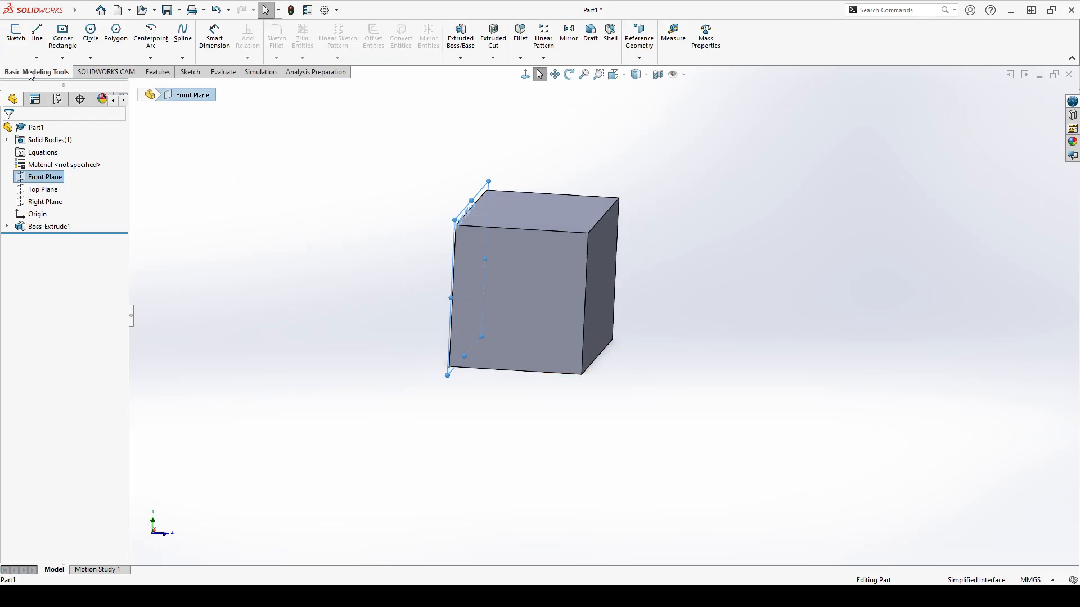
left_click(16, 33)
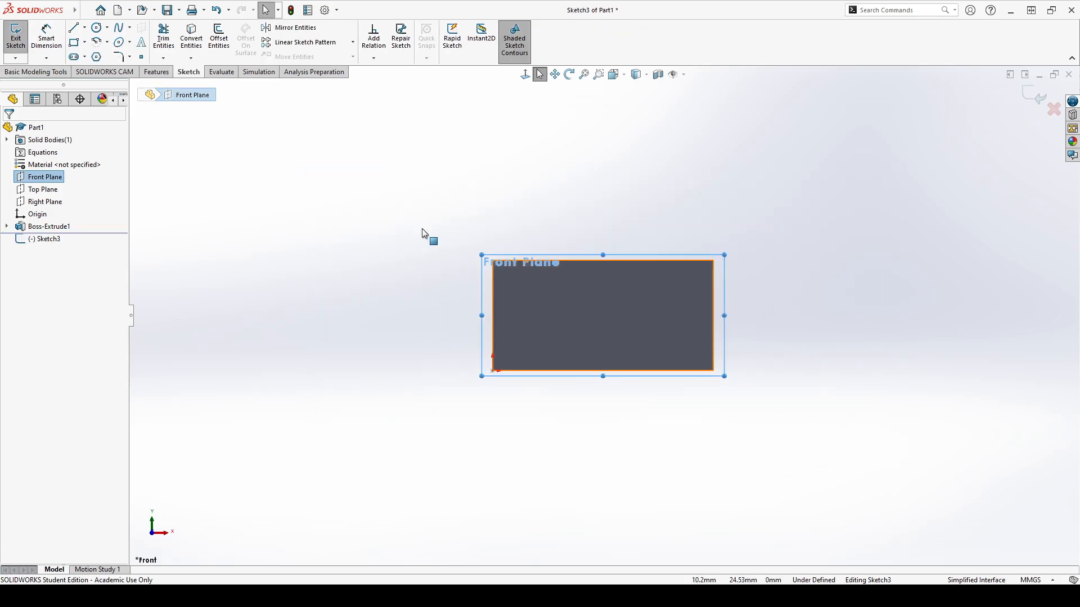
left_click(549, 195)
scroll(619, 259, "down", 3)
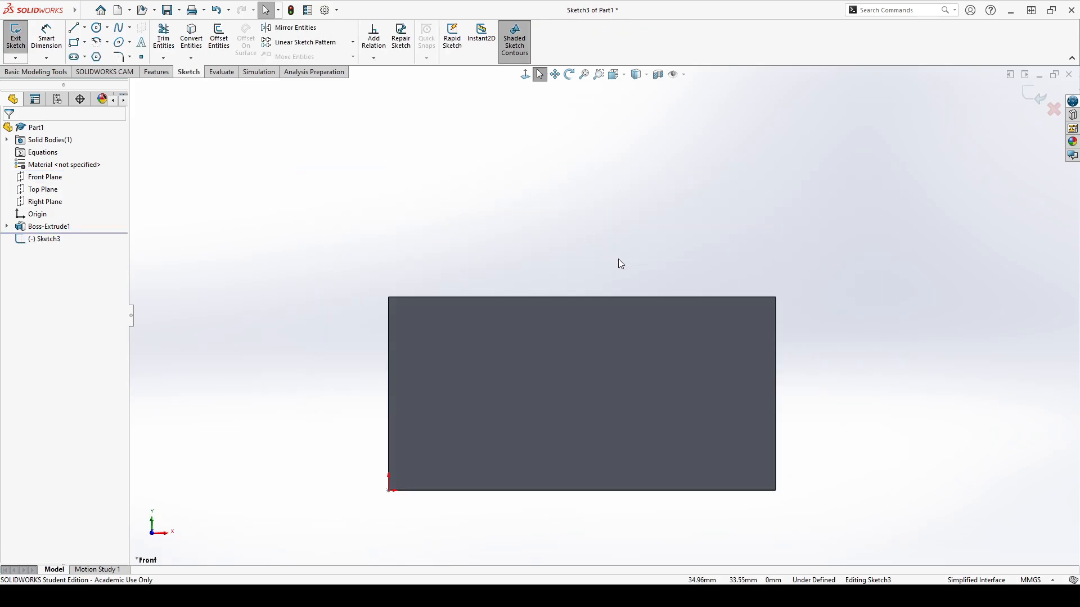
scroll(618, 262, "up", 2)
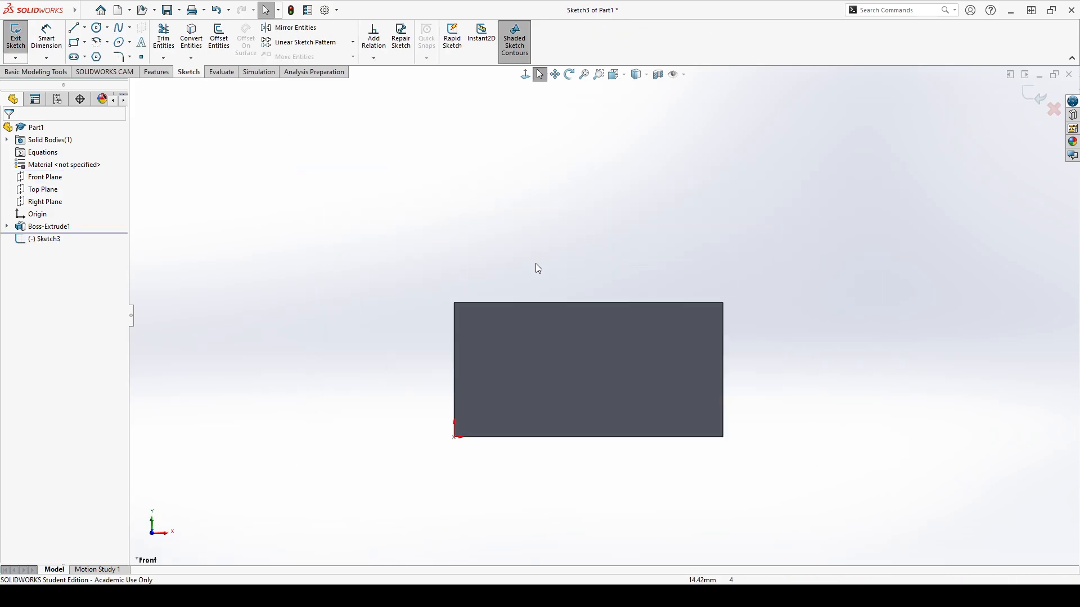
Step: Draw two slanted centerlines, about 86 mm and 75 mm long, crossing each other to the left of the block
left_click(83, 30)
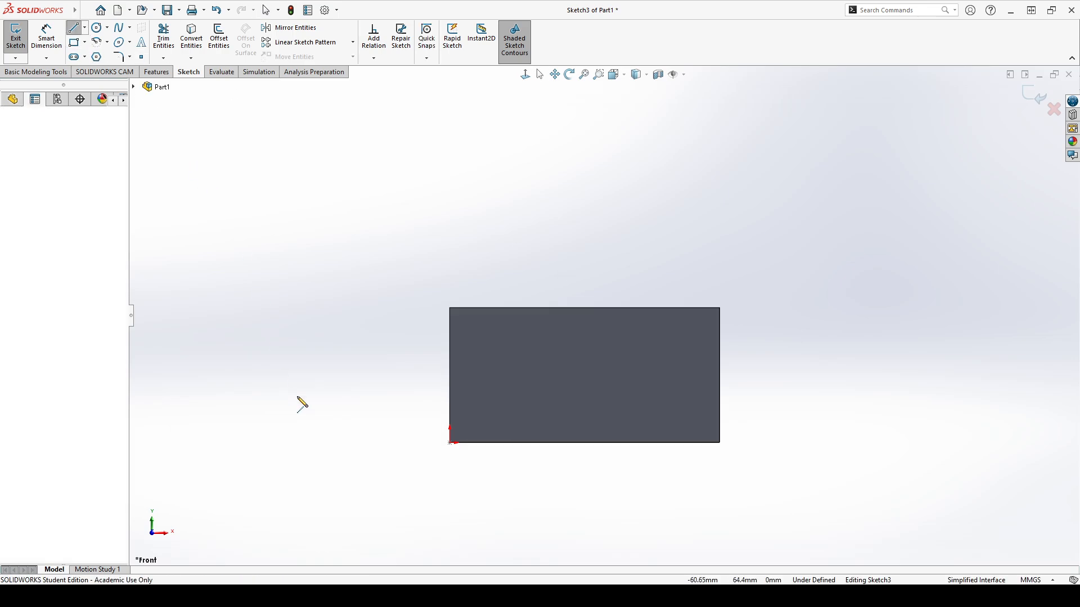
left_click(177, 153)
left_click(390, 477)
key("Escape")
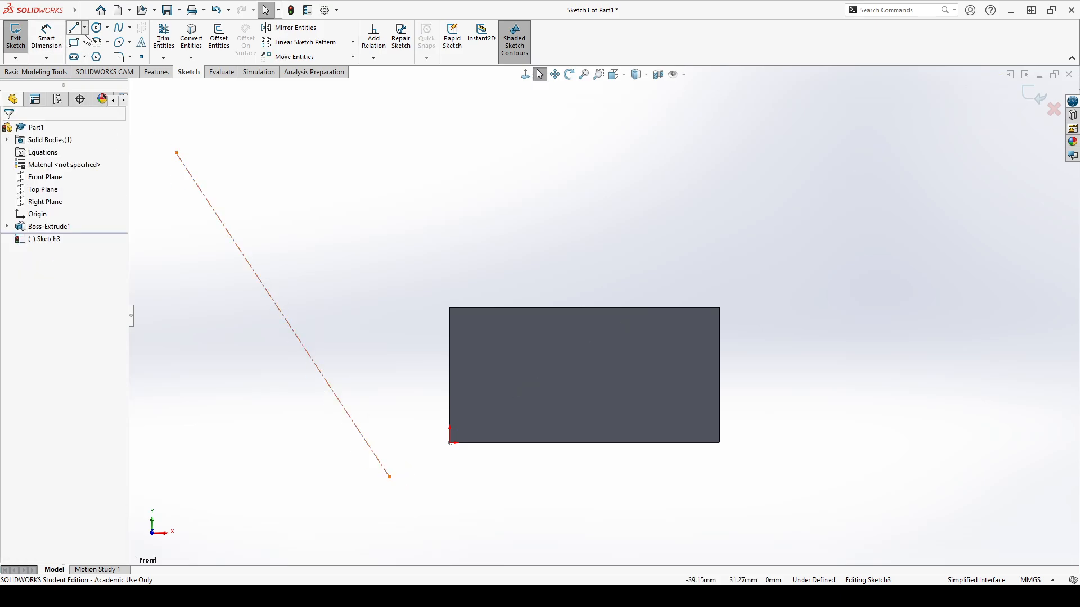
left_click(79, 31)
left_click(211, 421)
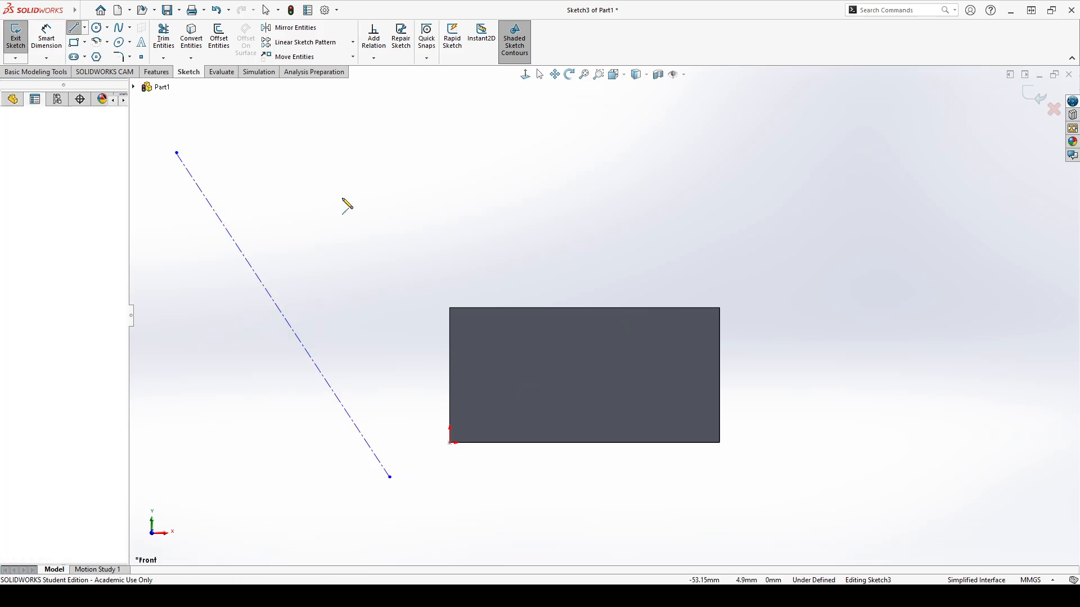
left_click(399, 143)
key("Escape")
Step: Make the shorter centerline vertical and infinite in length, and constrain it coincident with the origin
left_click(338, 235)
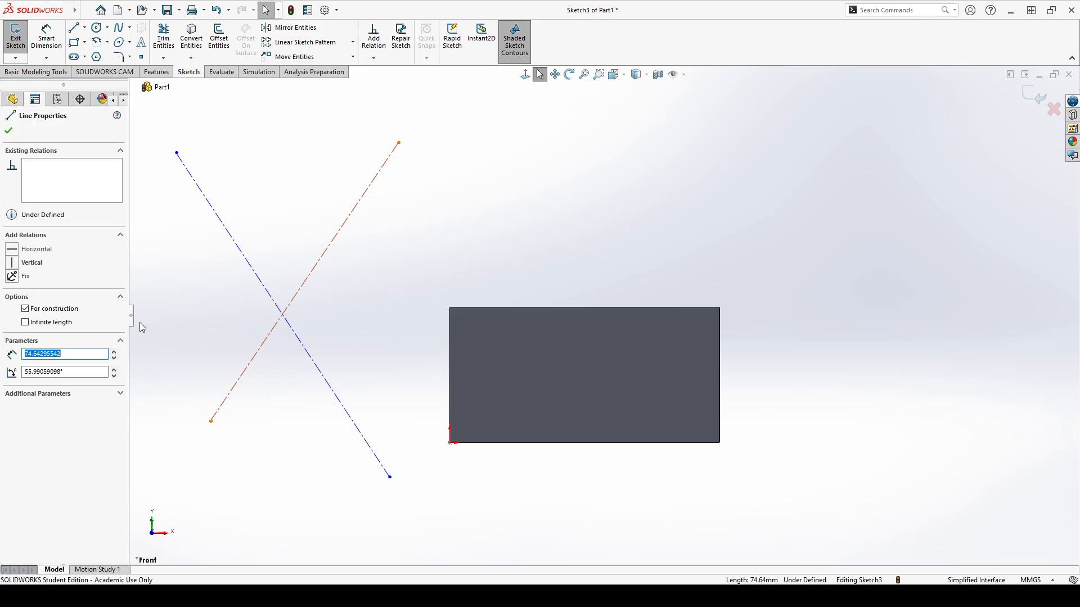
left_click(12, 262)
left_click(25, 322)
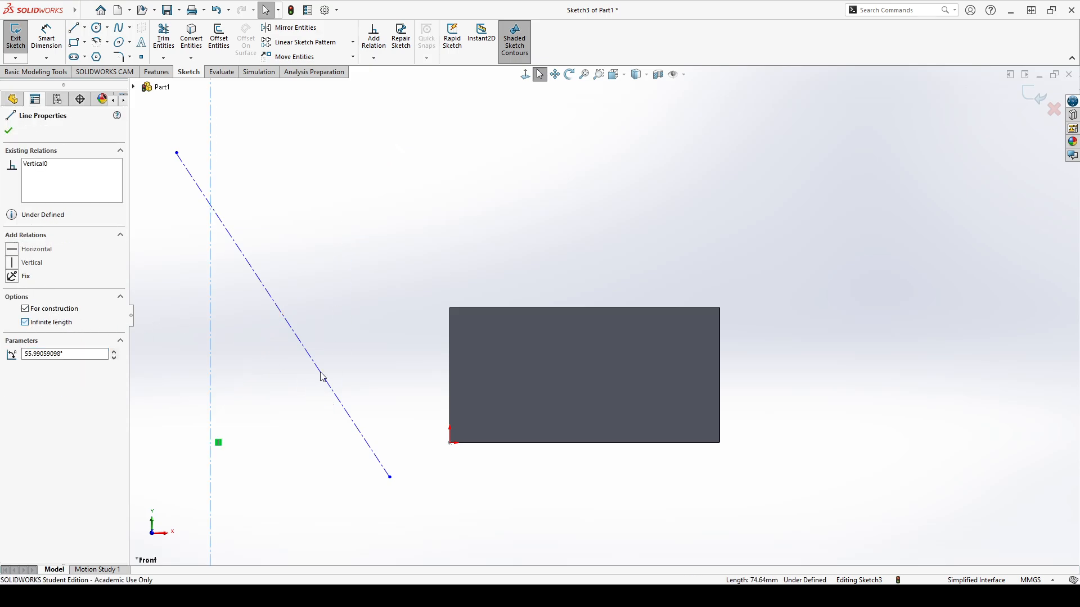
left_click(450, 443, "ctrl")
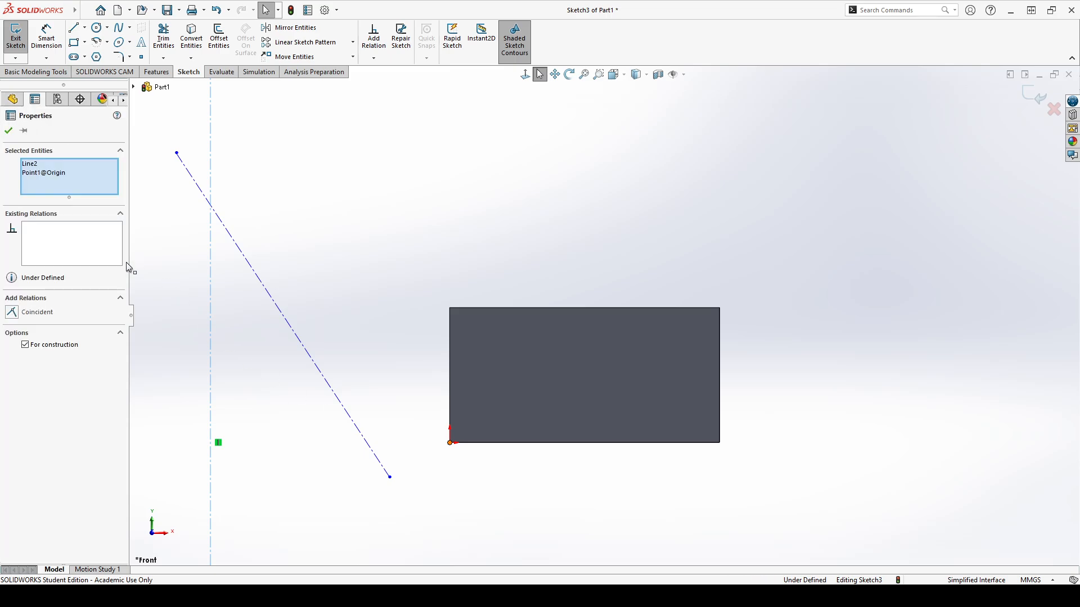
left_click(12, 312)
left_click(10, 131)
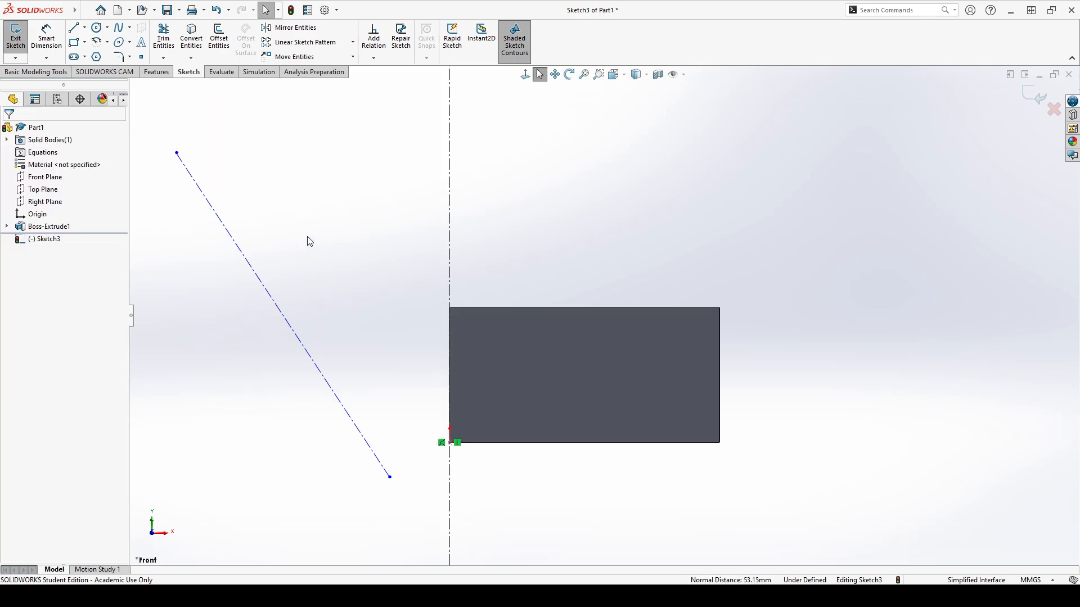
Step: Make the remaining slanted centerline horizontal and infinite in length, and constrain it coincident with the origin
left_click(245, 261)
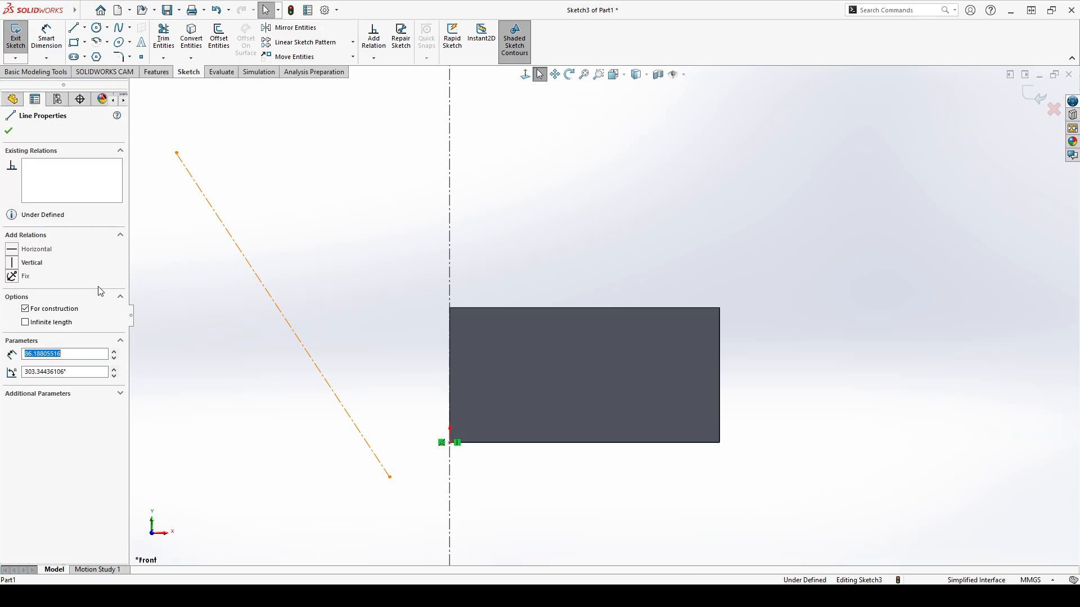
left_click(14, 252)
left_click(25, 323)
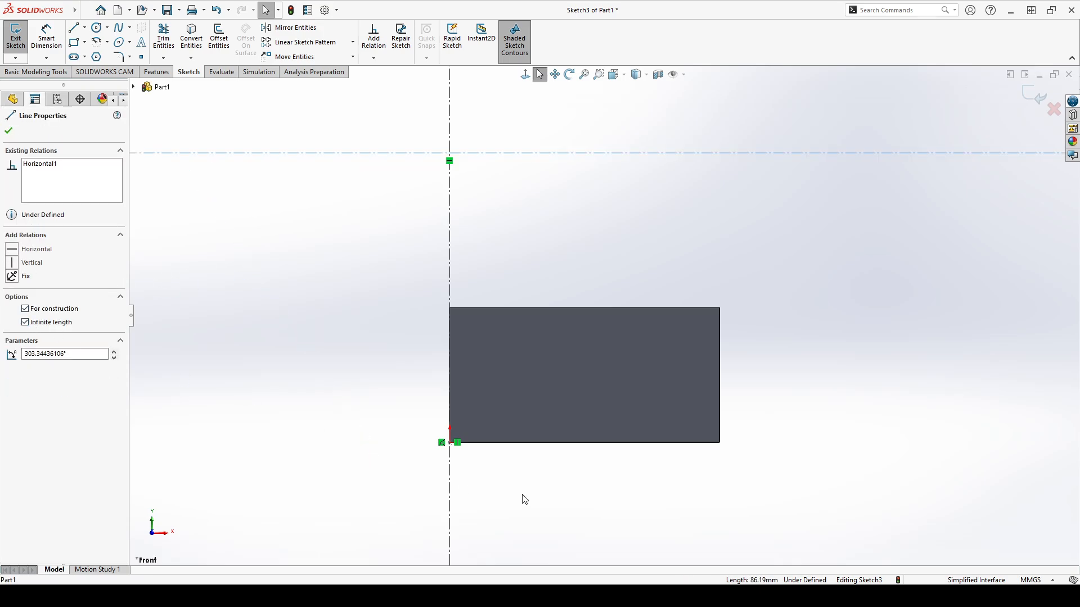
left_click(349, 404)
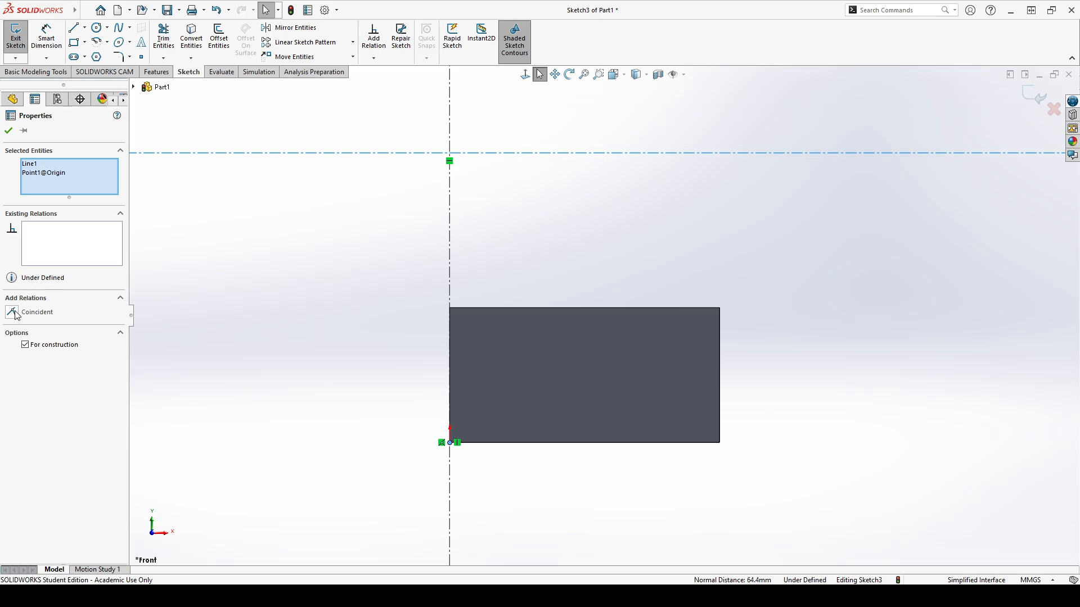
left_click(12, 312)
left_click(379, 286)
Step: Draw a closed staircase profile with three treads, starting at the origin, about 90 mm tall and 57 mm wide along the base
scroll(598, 288, "up", 4)
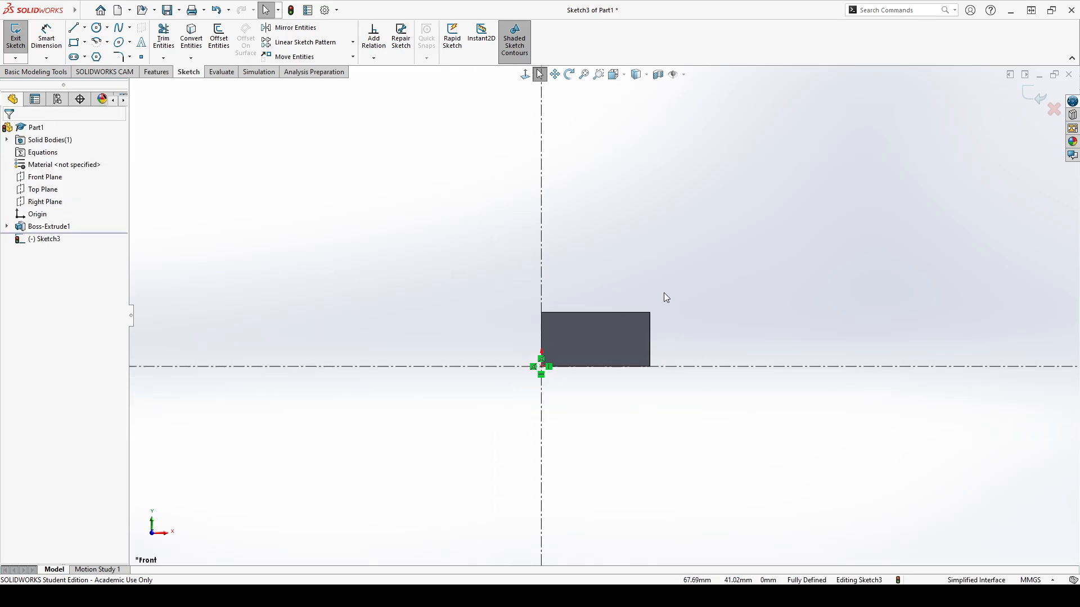
scroll(665, 297, "down", 3)
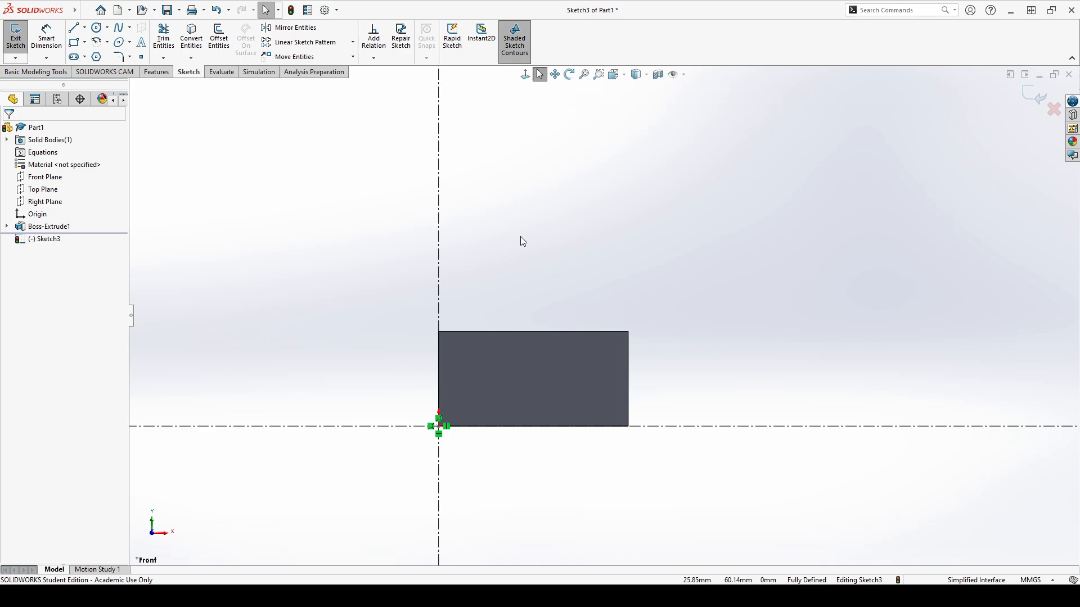
scroll(563, 225, "up", 4)
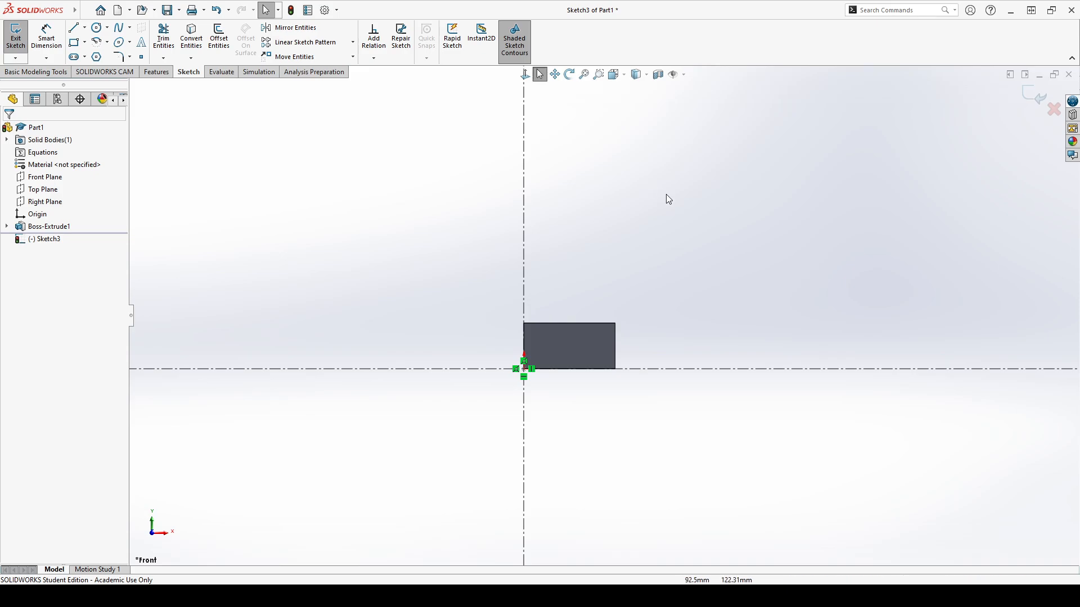
scroll(686, 272, "down", 3)
scroll(672, 306, "up", 1)
scroll(660, 429, "down", 1)
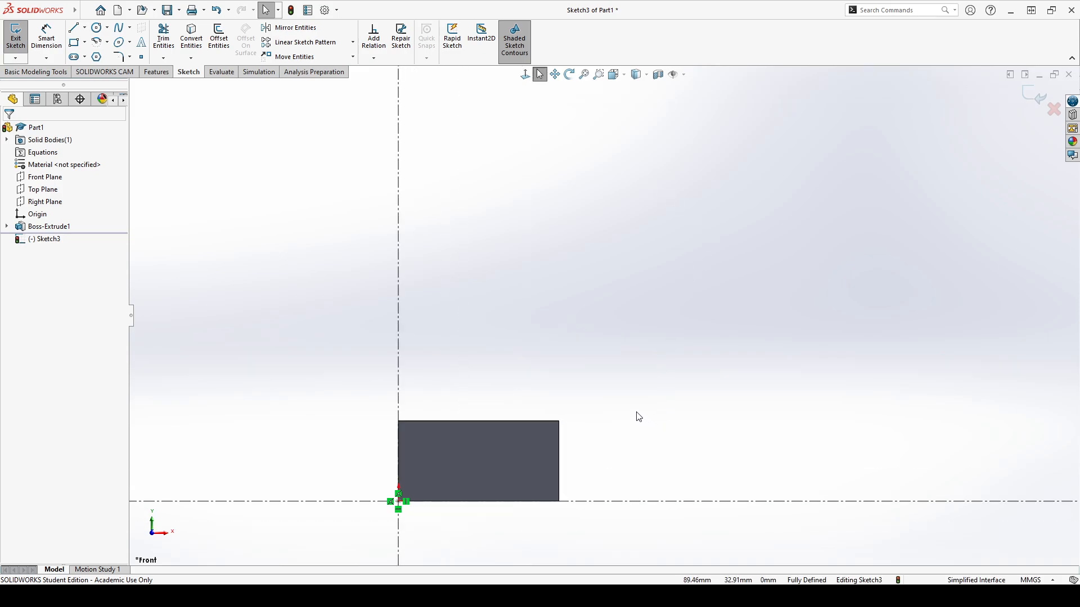
left_click(76, 29)
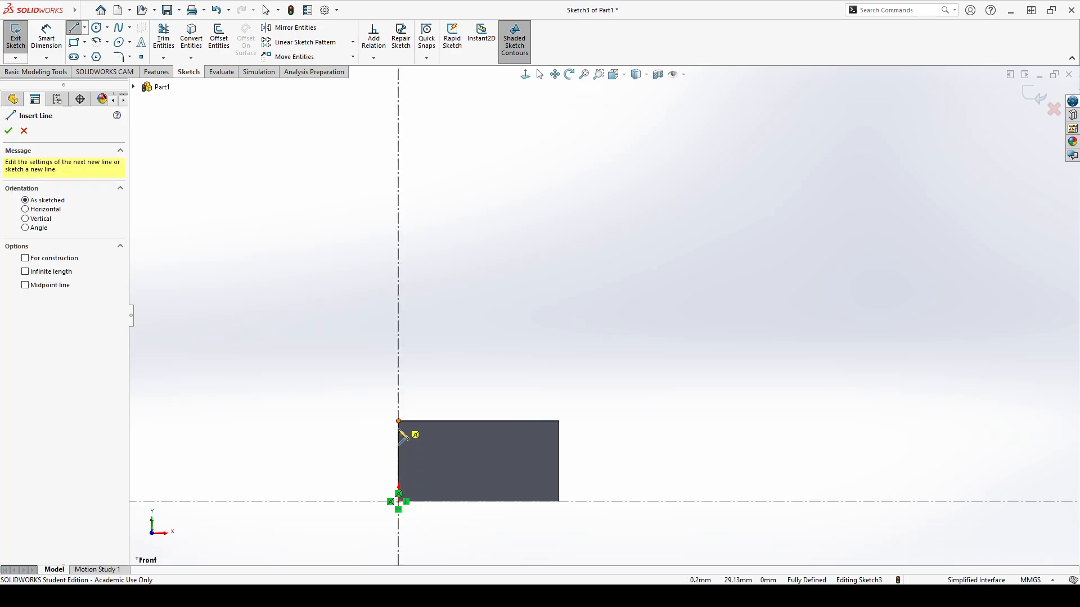
left_click(398, 501)
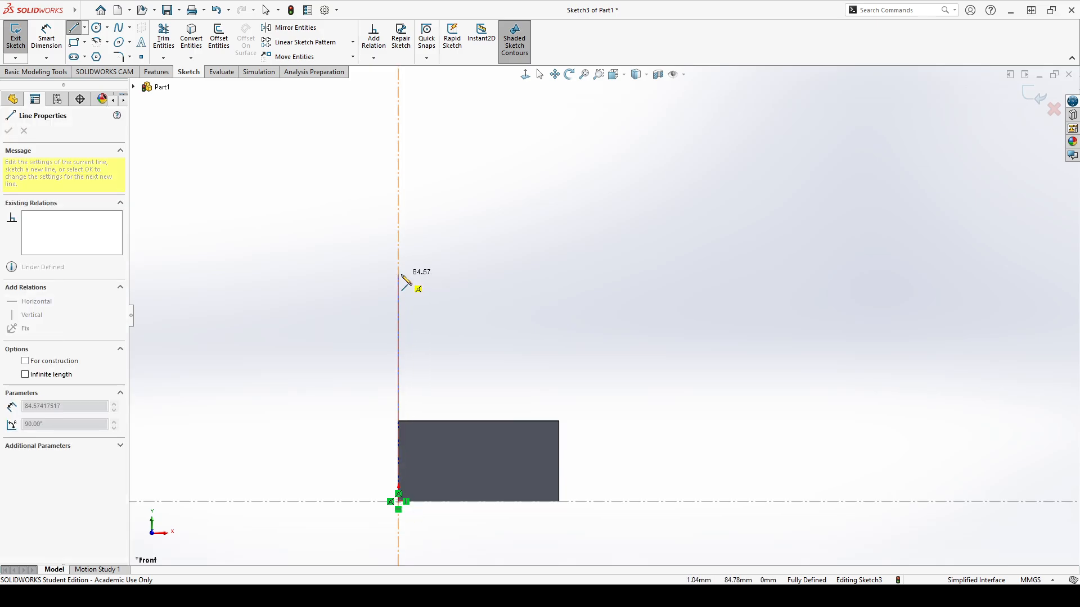
left_click(399, 259)
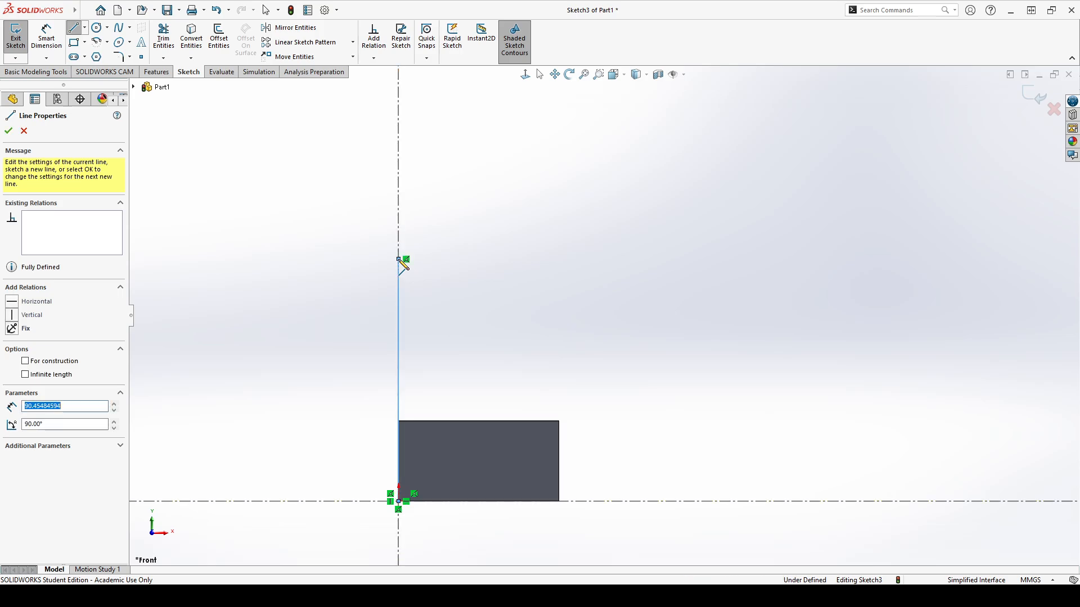
left_click(460, 259)
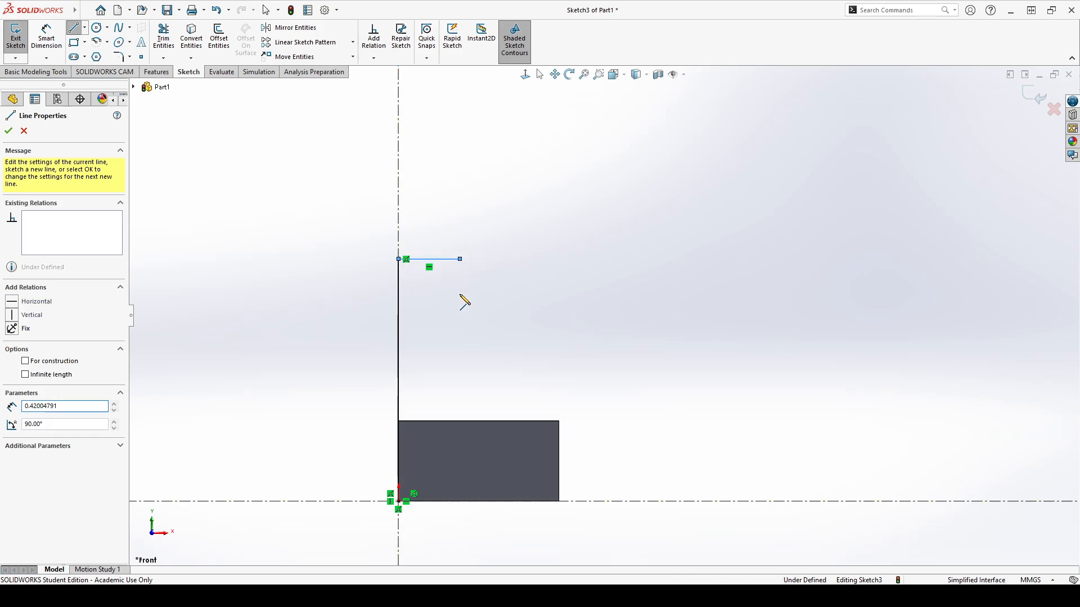
left_click(460, 334)
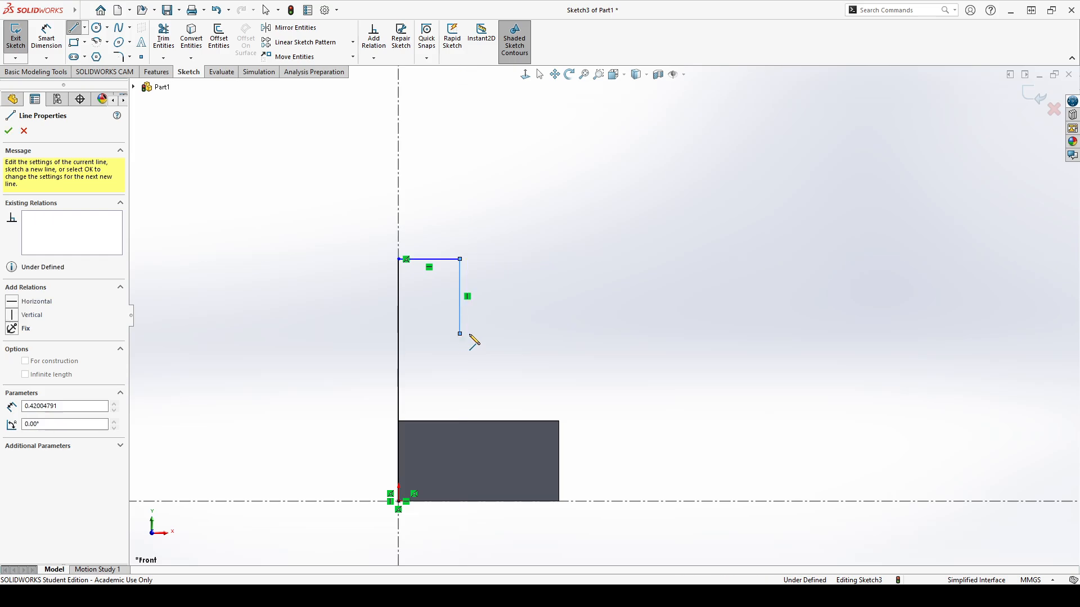
left_click(523, 334)
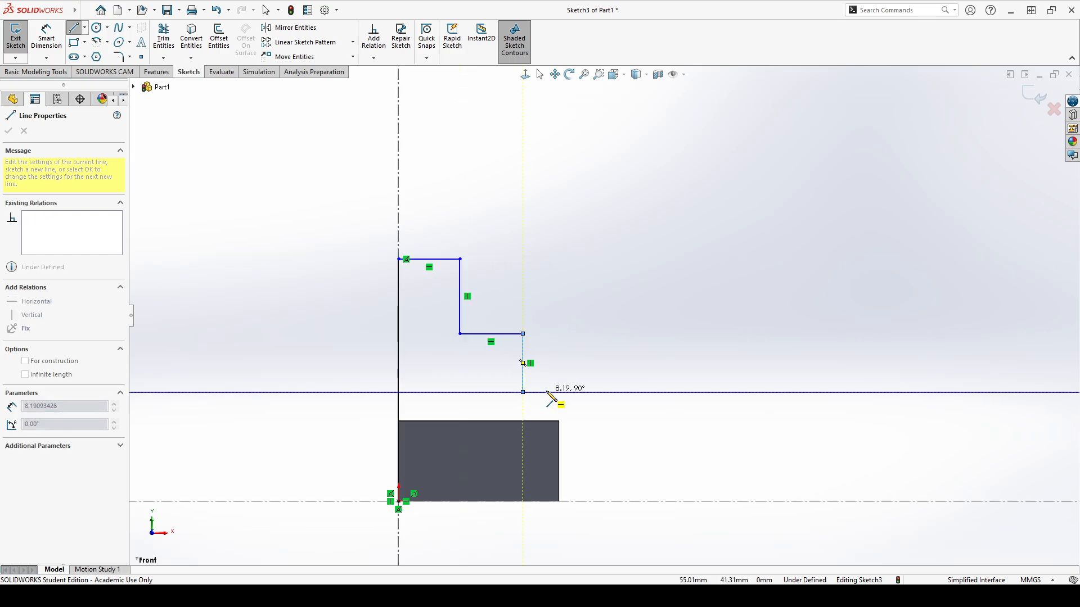
left_click(549, 394)
left_click(550, 392)
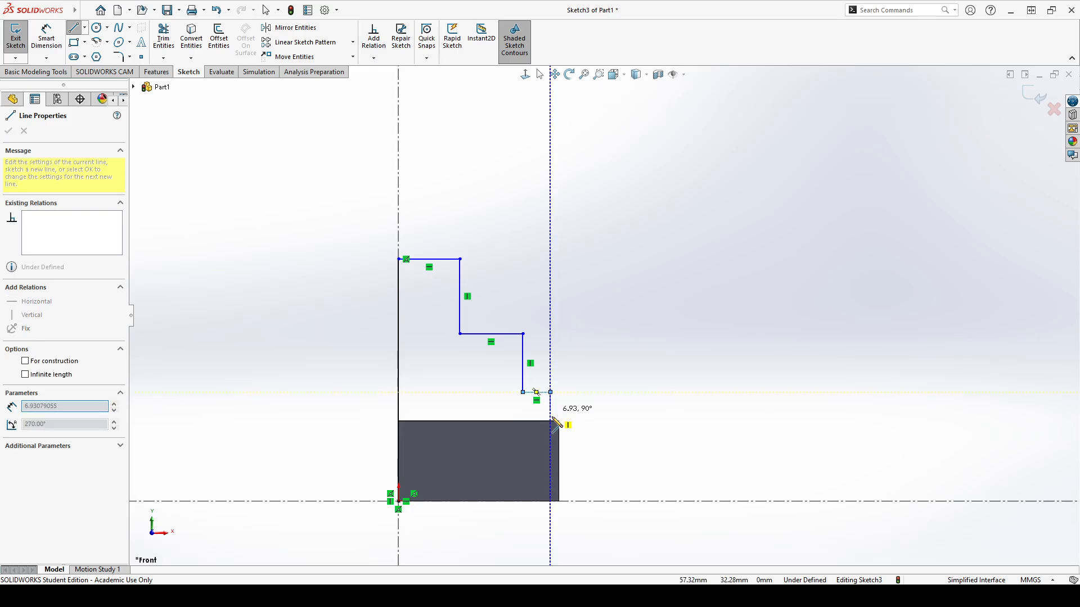
left_click(550, 501)
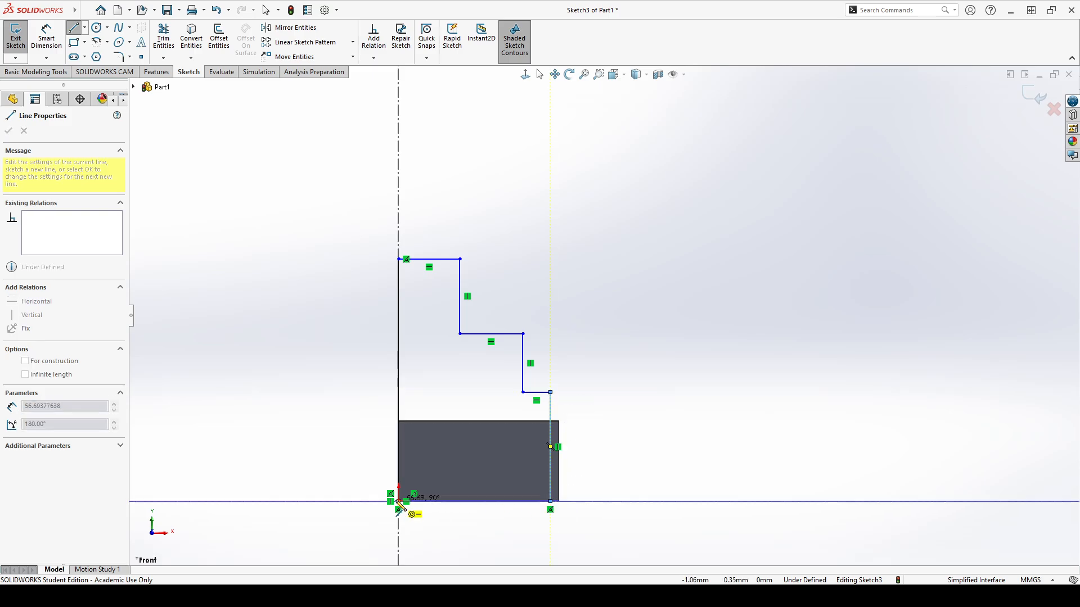
left_click(398, 502)
key("Escape")
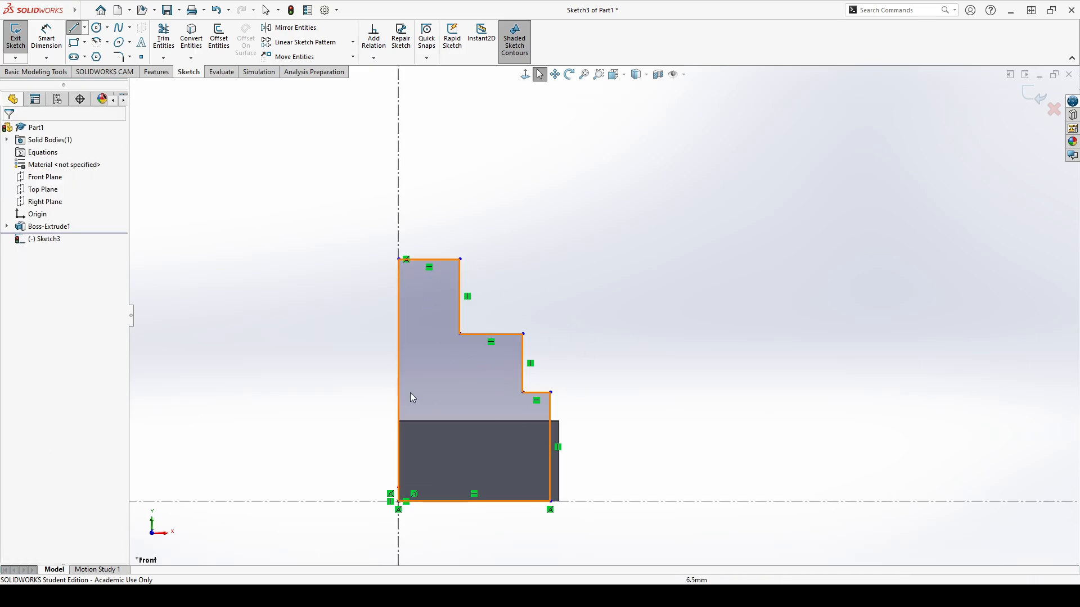
Step: Turn the shaded sketch contours off and back on to compare the closed profile's display
scroll(534, 450, "up", 2)
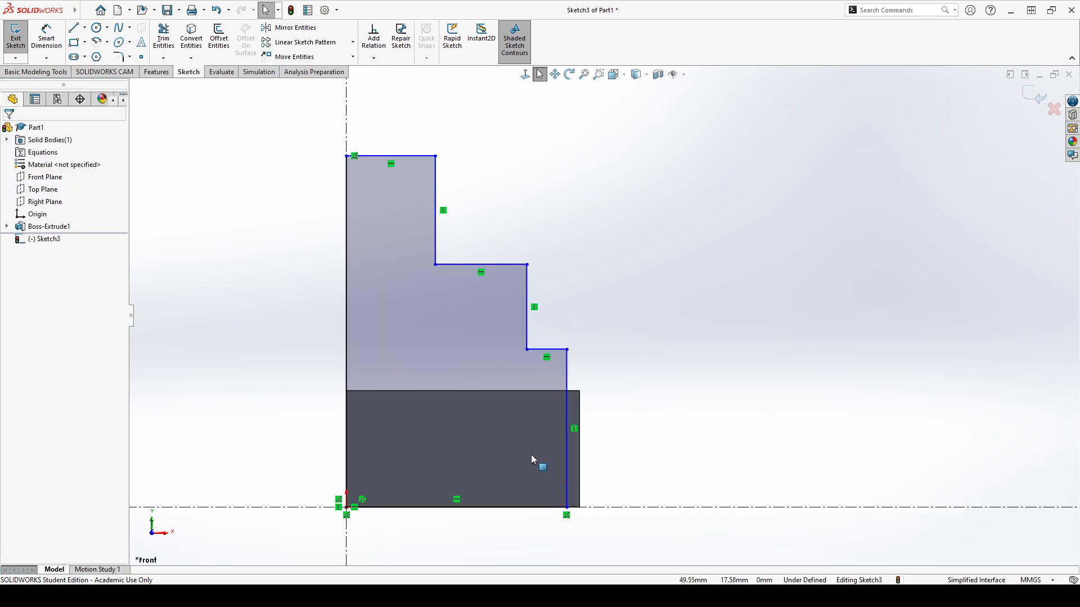
left_click(514, 40)
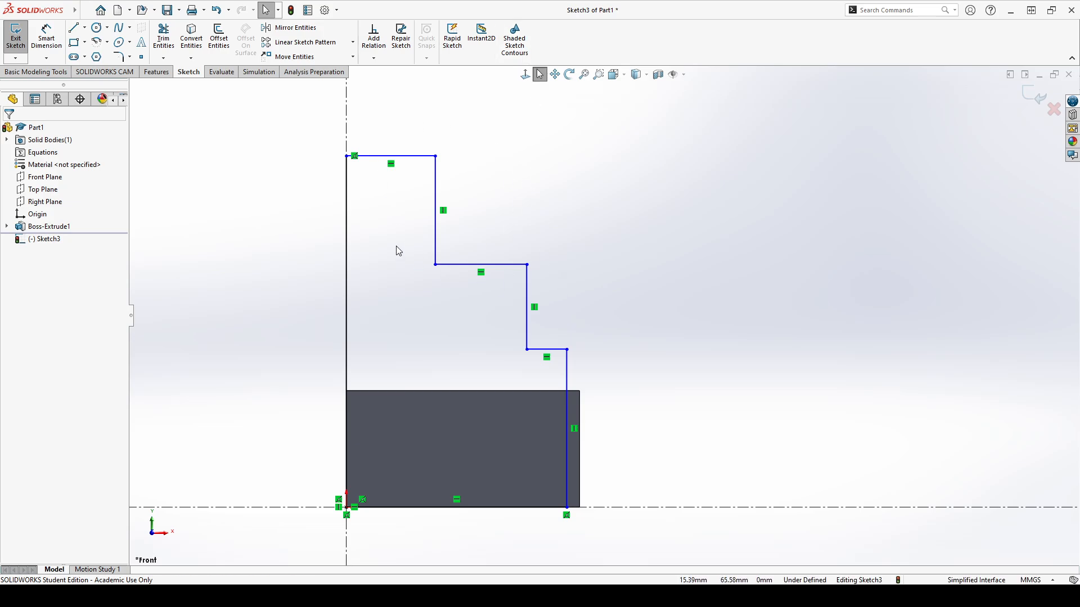
left_click(514, 40)
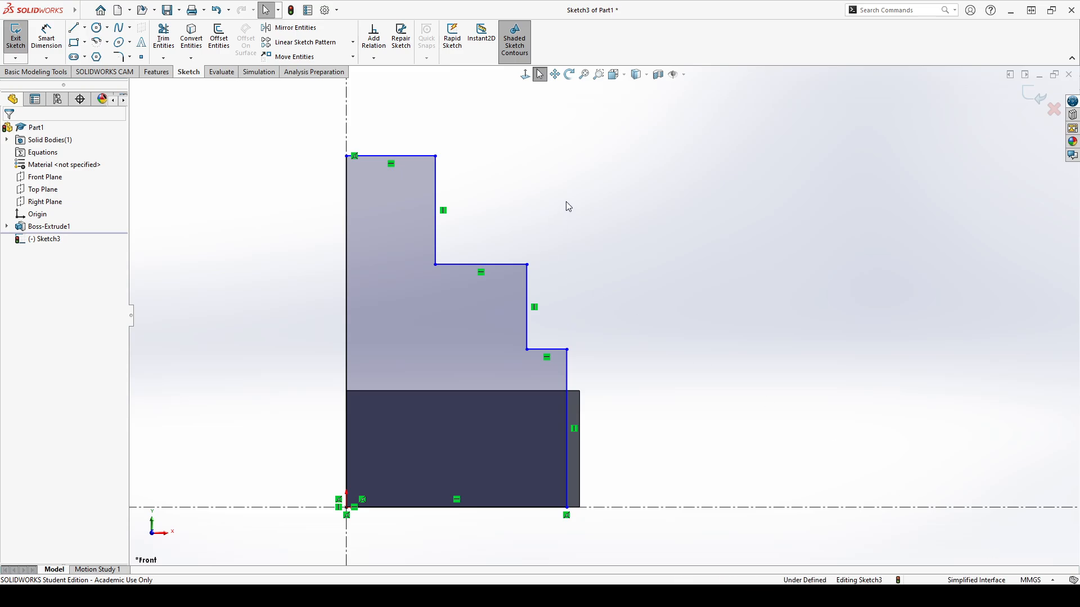
Step: Dimension the vertical distance from the block's upper edge to the profile's middle tread as 20 mm
left_click(46, 36)
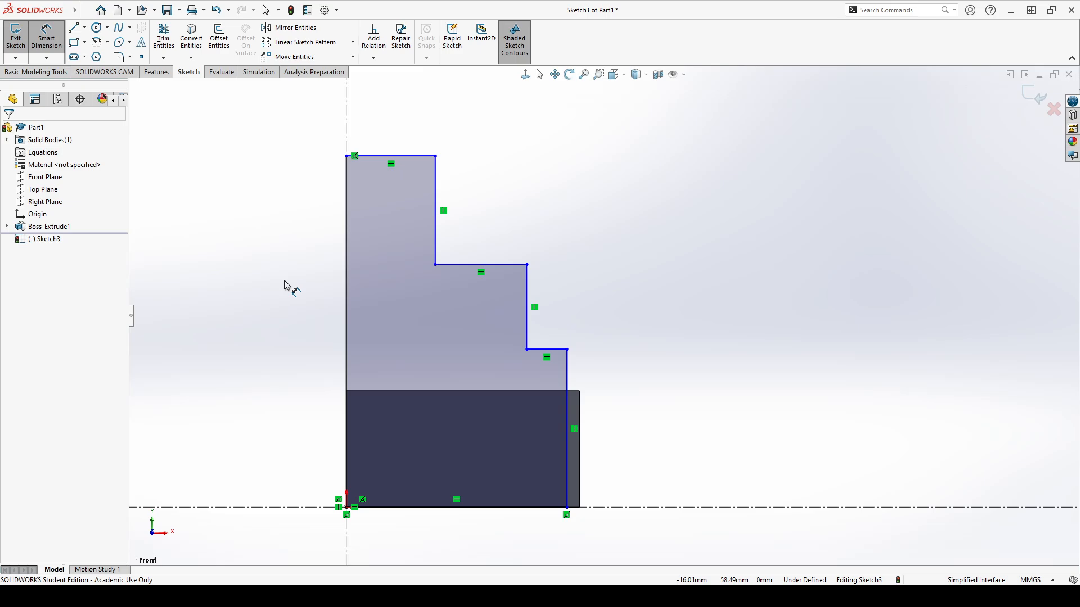
left_click(389, 390)
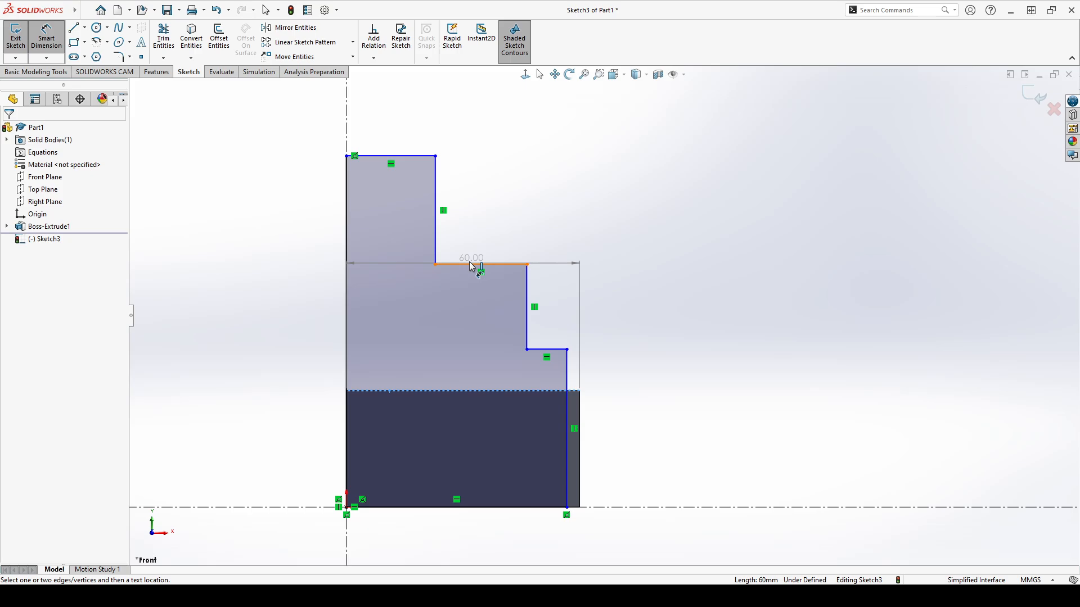
left_click(301, 342)
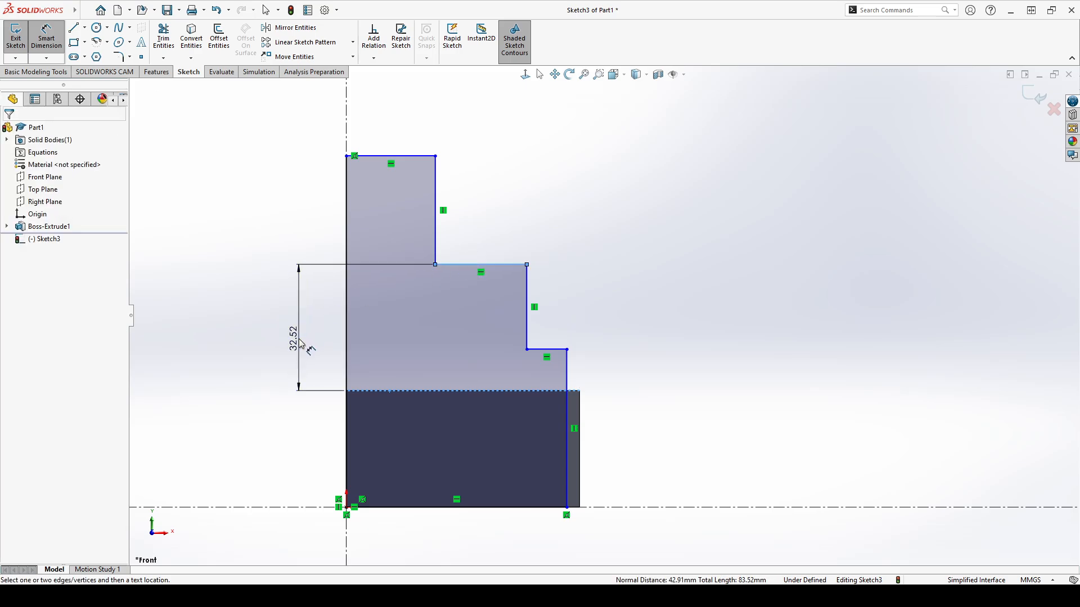
type("20")
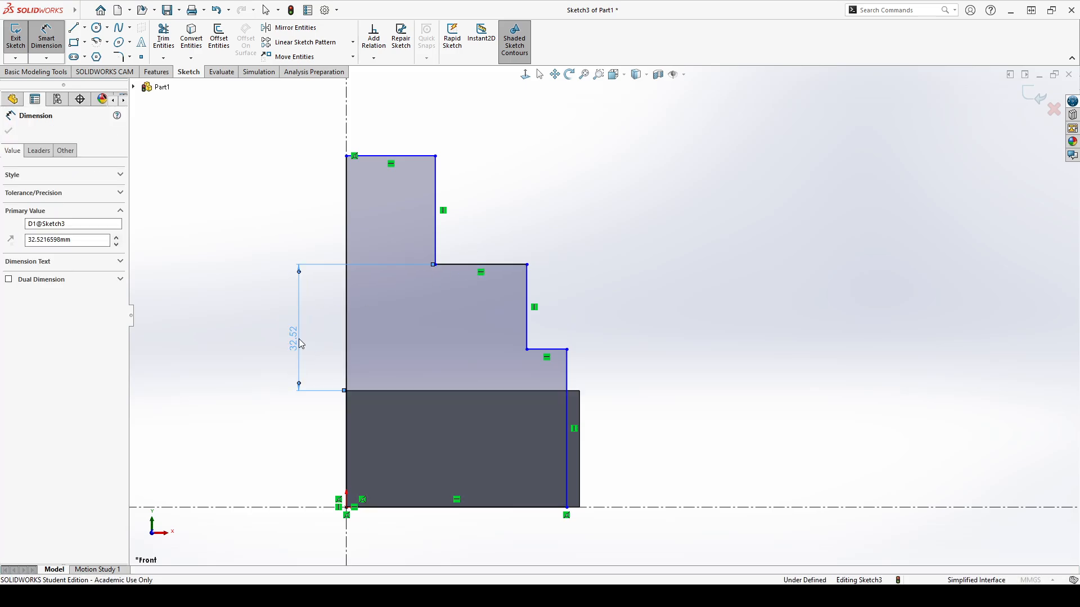
key("Return")
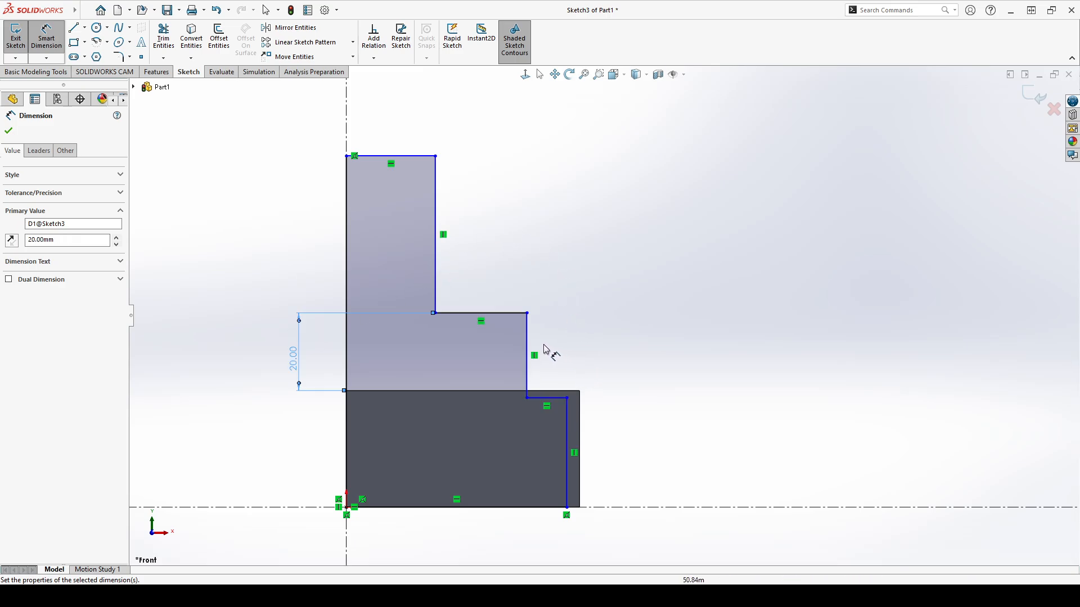
Step: Set the vertical distance between the lower and middle treads to 12 mm and the profile's overall height to 75 mm
left_click(553, 398)
left_click(495, 315)
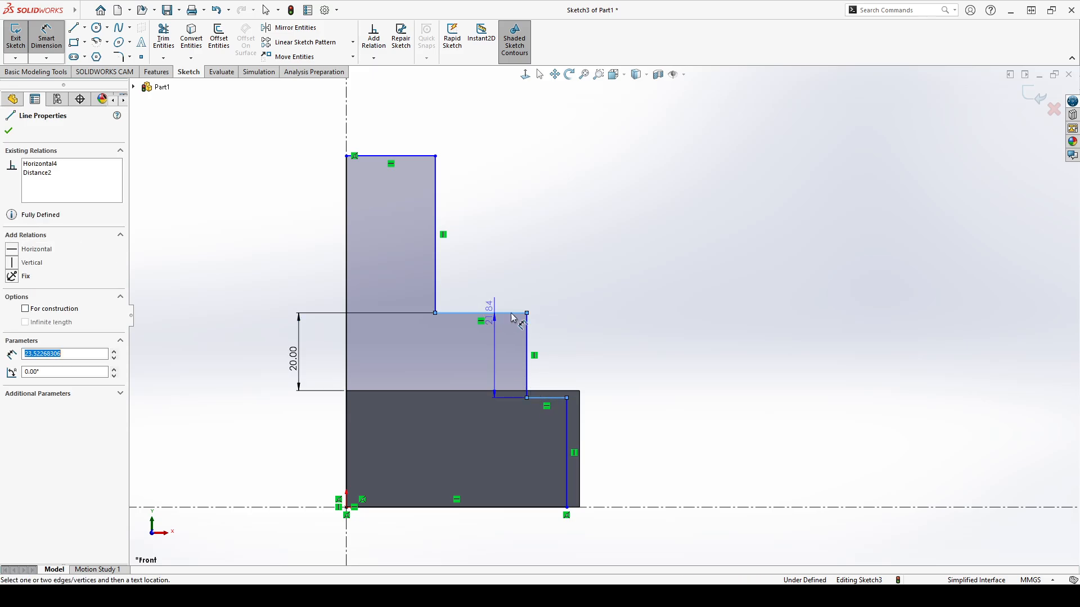
left_click(600, 354)
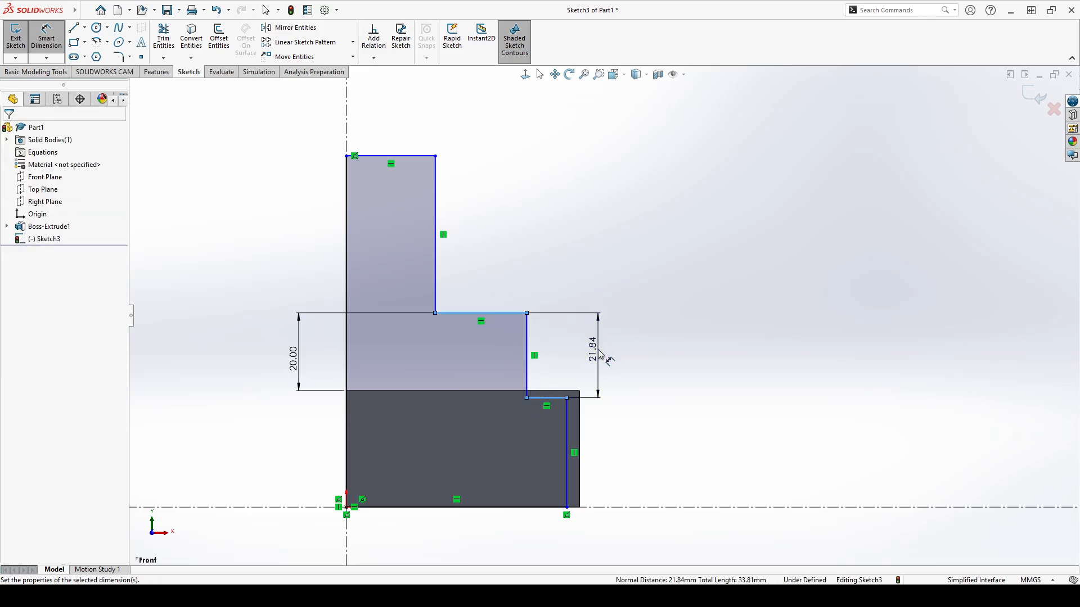
type("12")
key("Return")
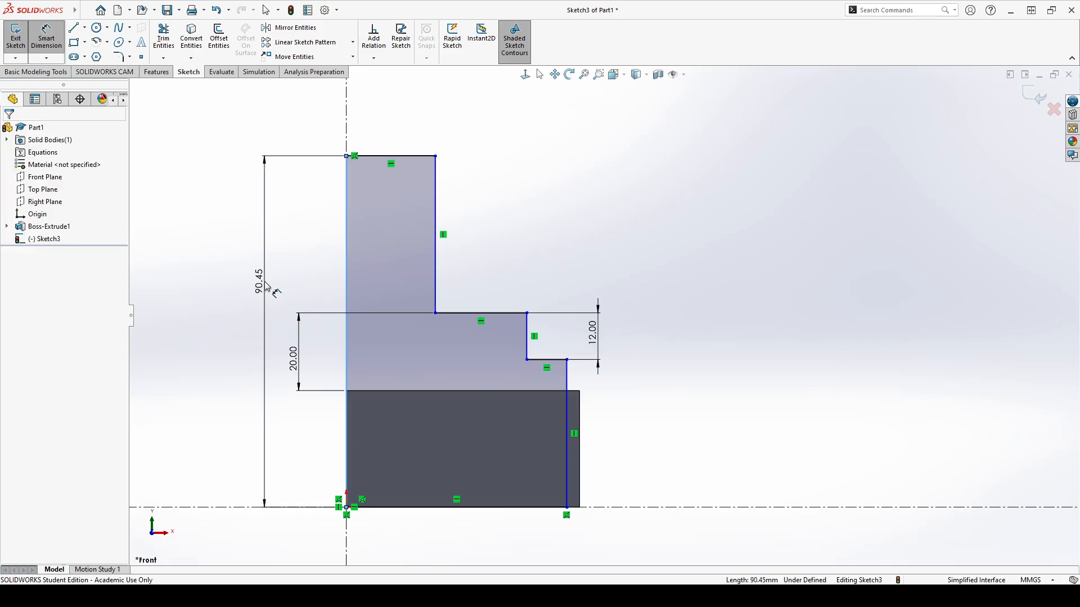
left_click(265, 282)
type("75")
key("Return")
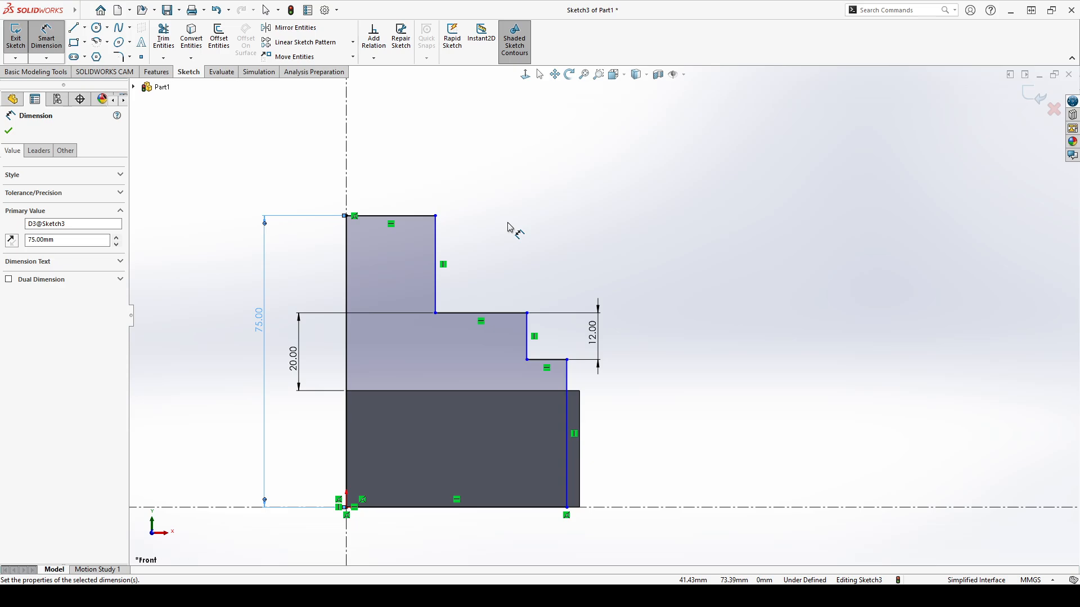
Step: Dimension the profile's top edge as 20 mm long and the middle tread as 12 mm long
left_click(382, 218)
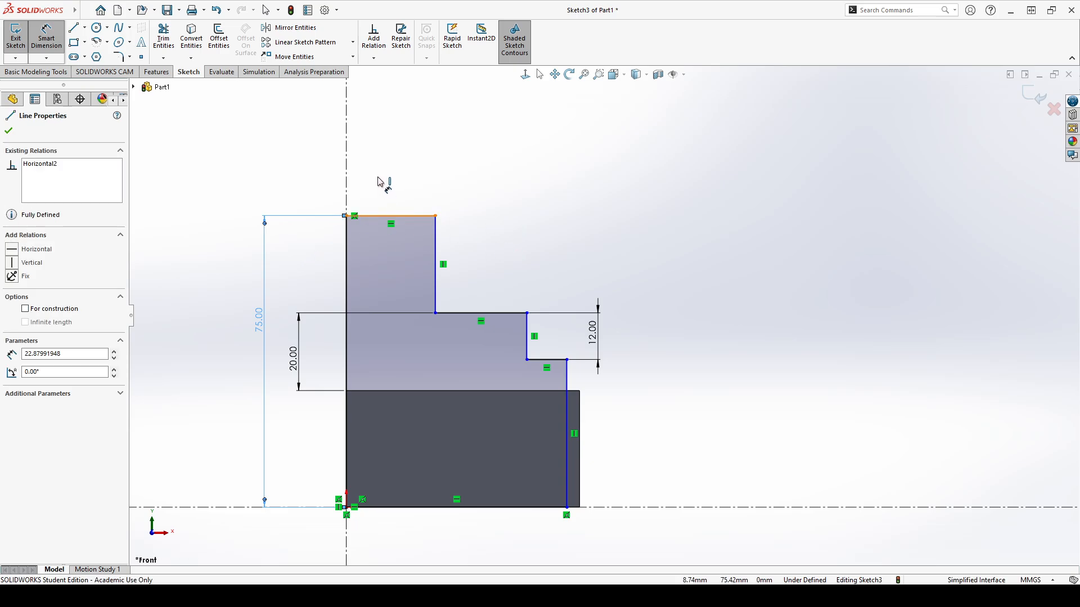
left_click(388, 176)
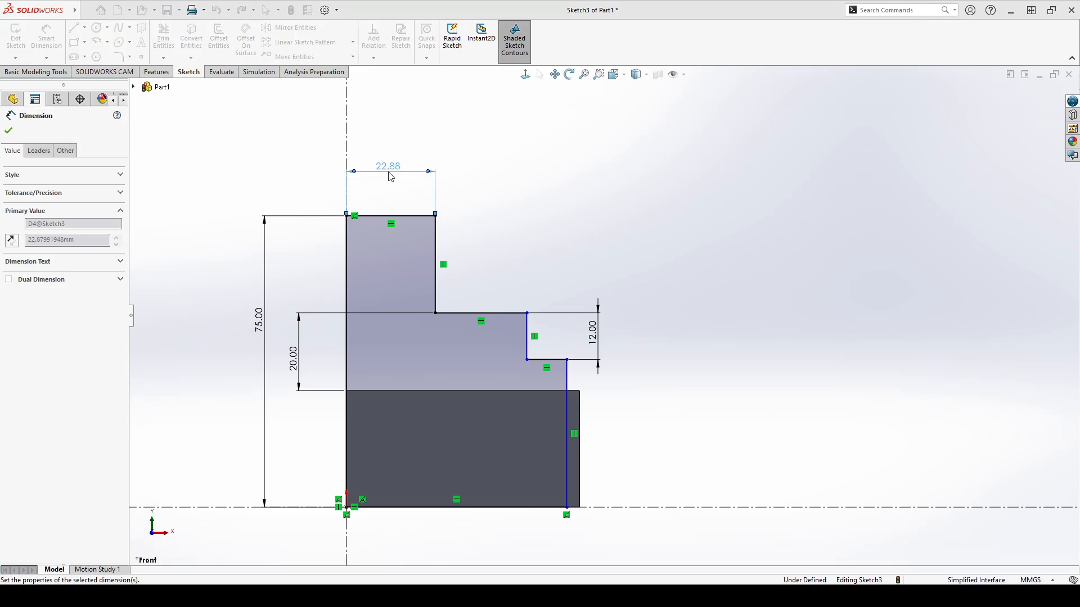
type("20")
key("Return")
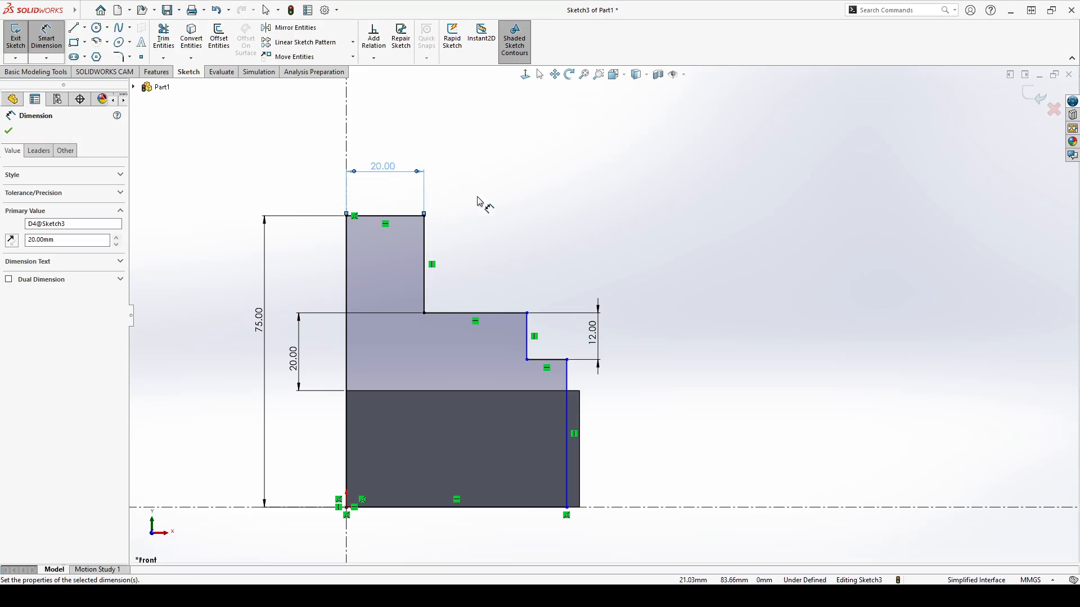
left_click(487, 314)
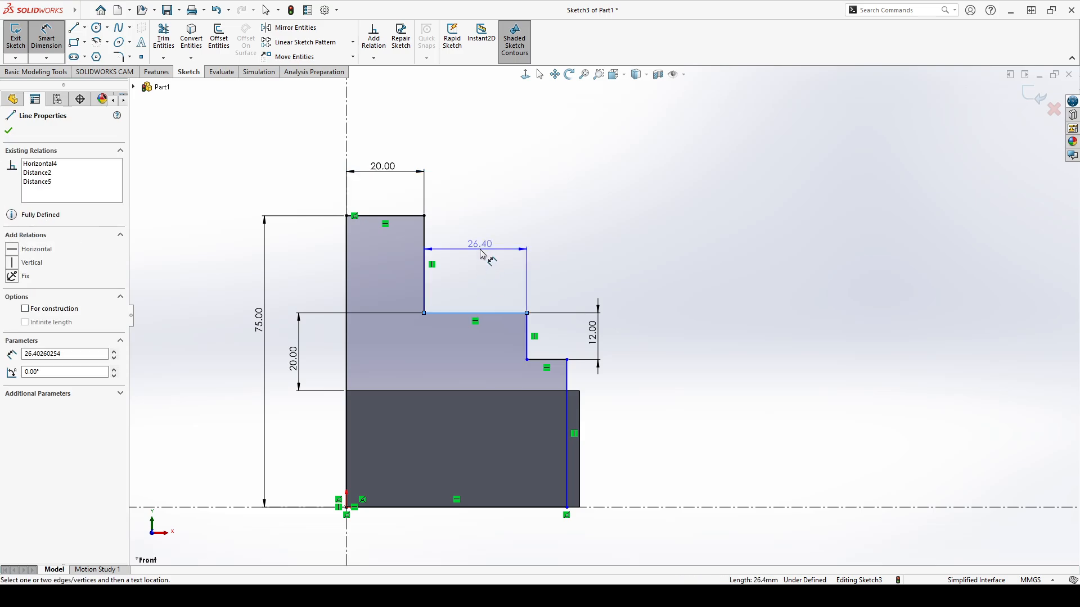
left_click(488, 179)
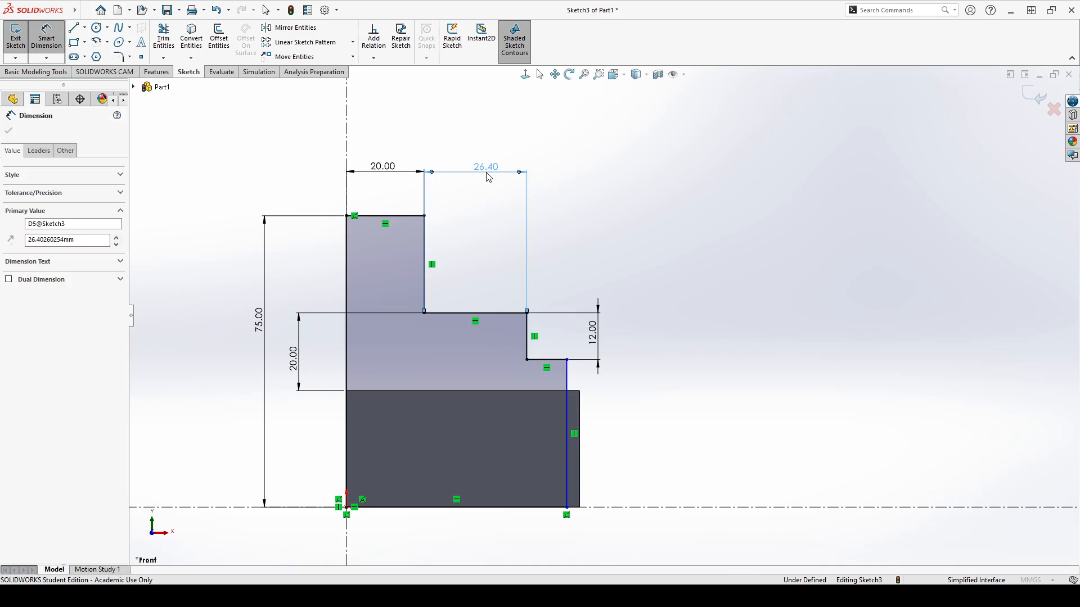
type("12")
key("Return")
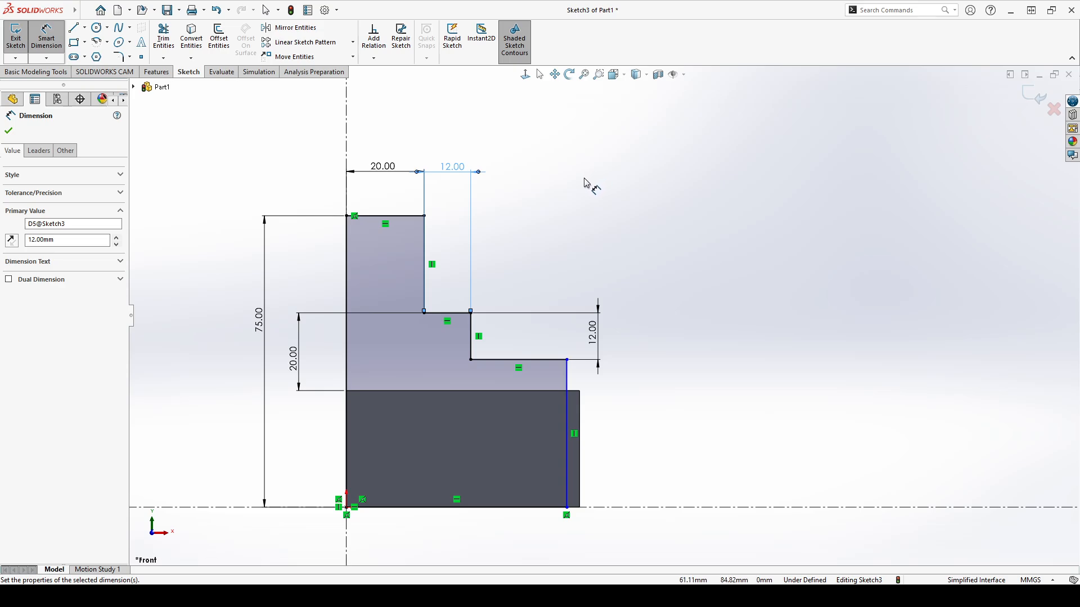
Step: Dimension the horizontal gap between the block's right edge and the profile's right side as 12 mm
left_click(580, 403)
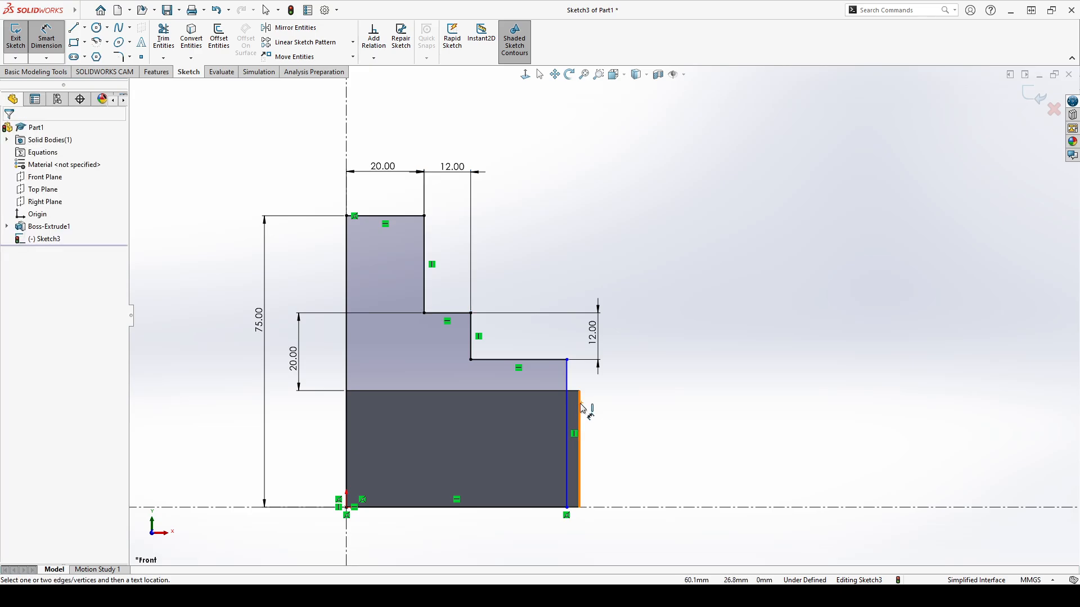
left_click(567, 374)
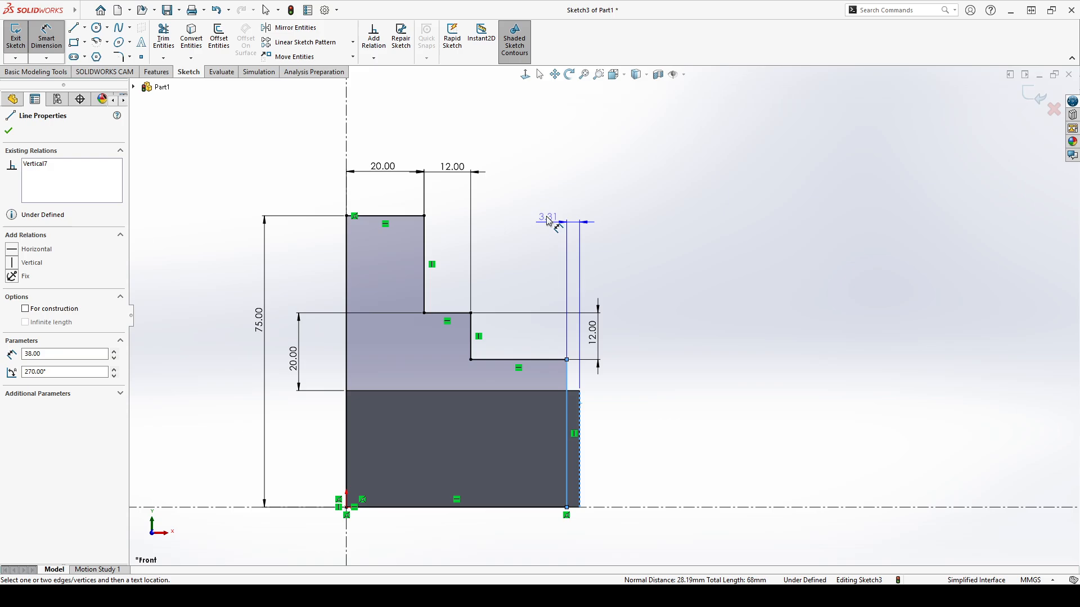
left_click(544, 178)
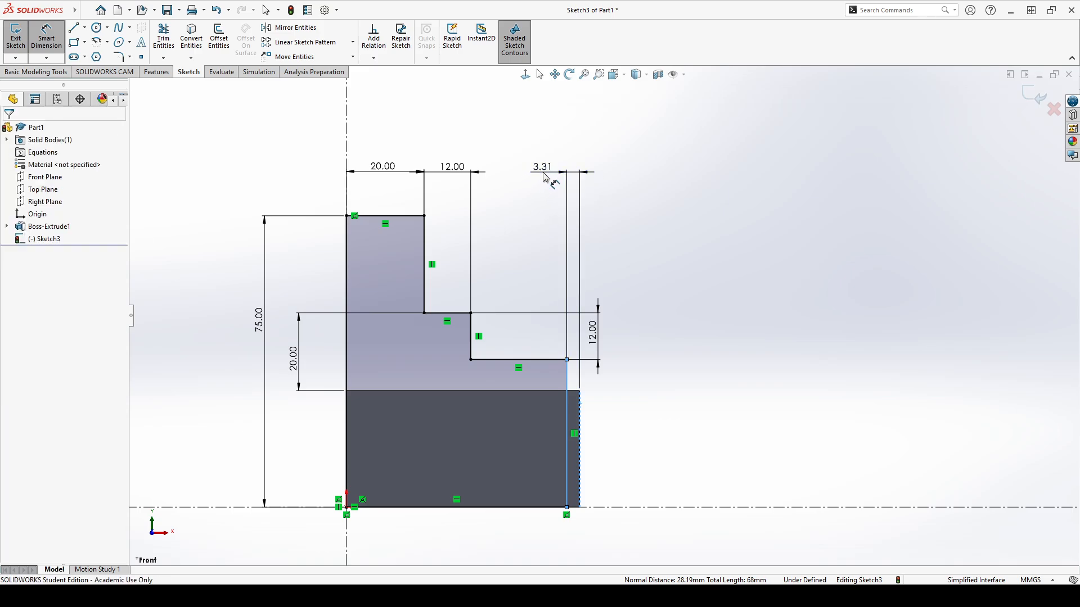
type("12")
key("Return")
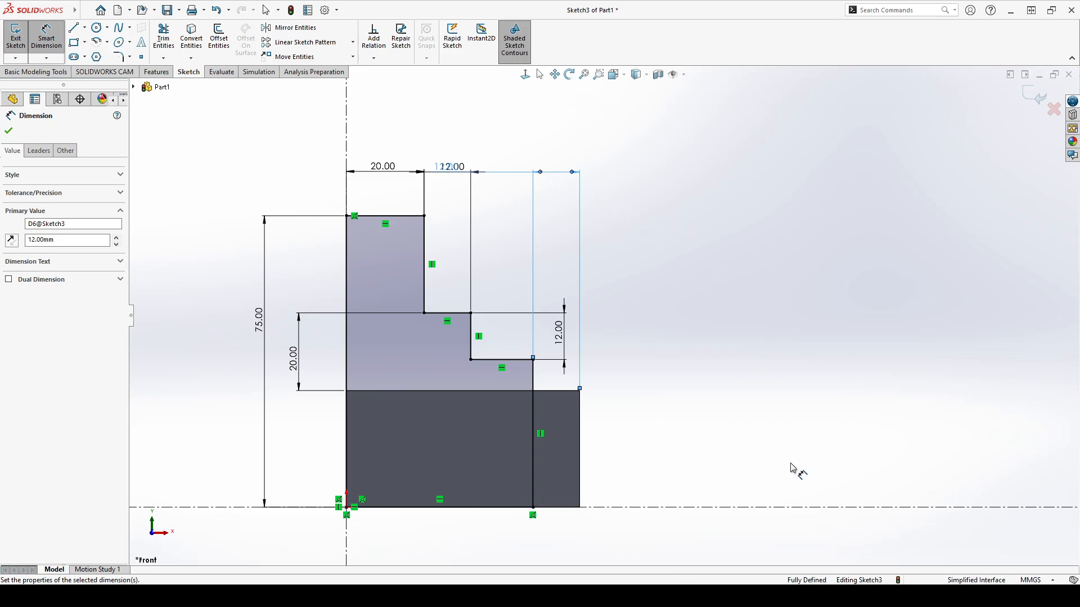
Step: Move the 12 mm block-to-profile gap dimension clear of the middle tread's dimension and close the stepped profile sketch
key("Escape")
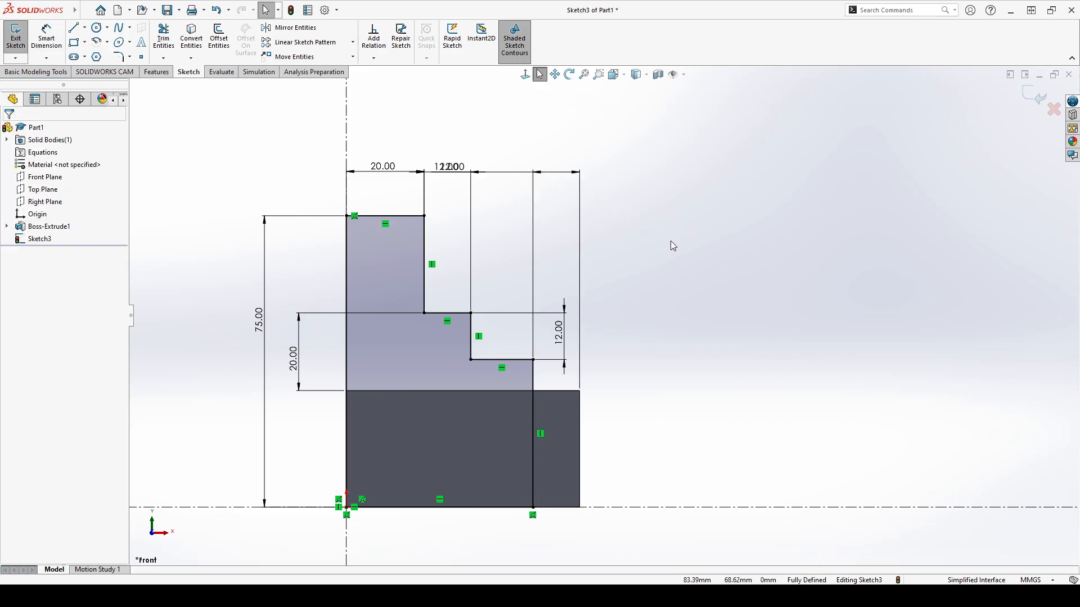
scroll(670, 243, "up", 3)
scroll(669, 244, "down", 3)
scroll(604, 388, "up", 2)
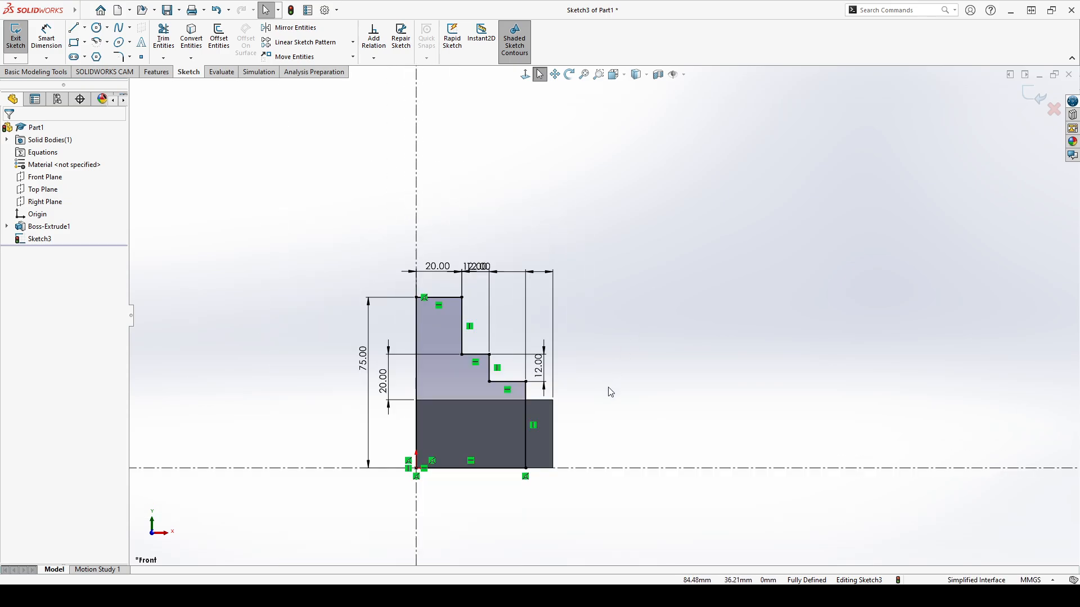
scroll(547, 420, "down", 3)
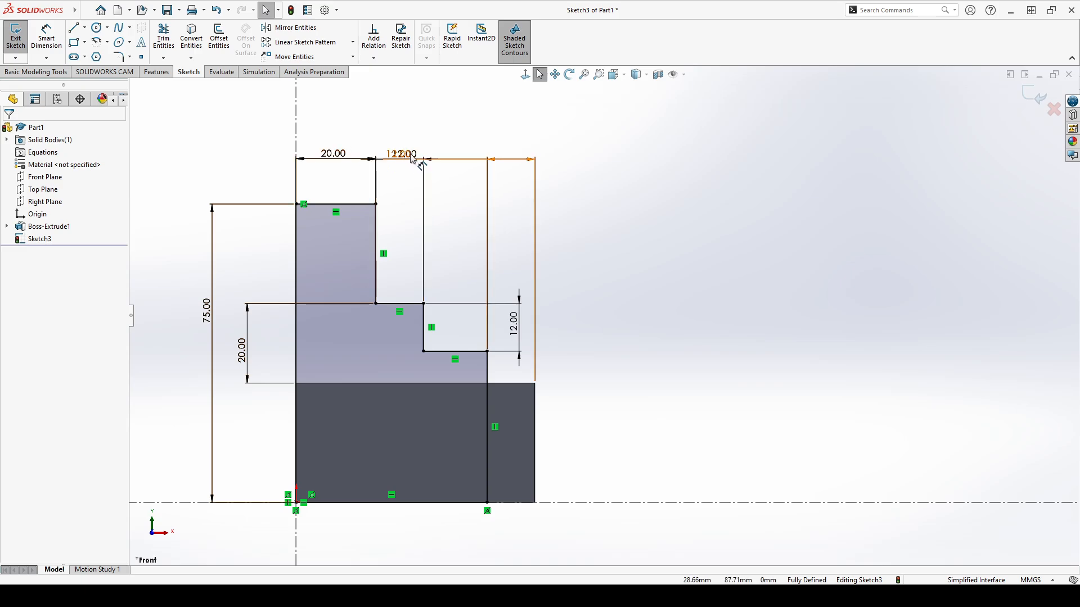
left_click_drag(412, 159, 468, 159)
left_click(536, 163)
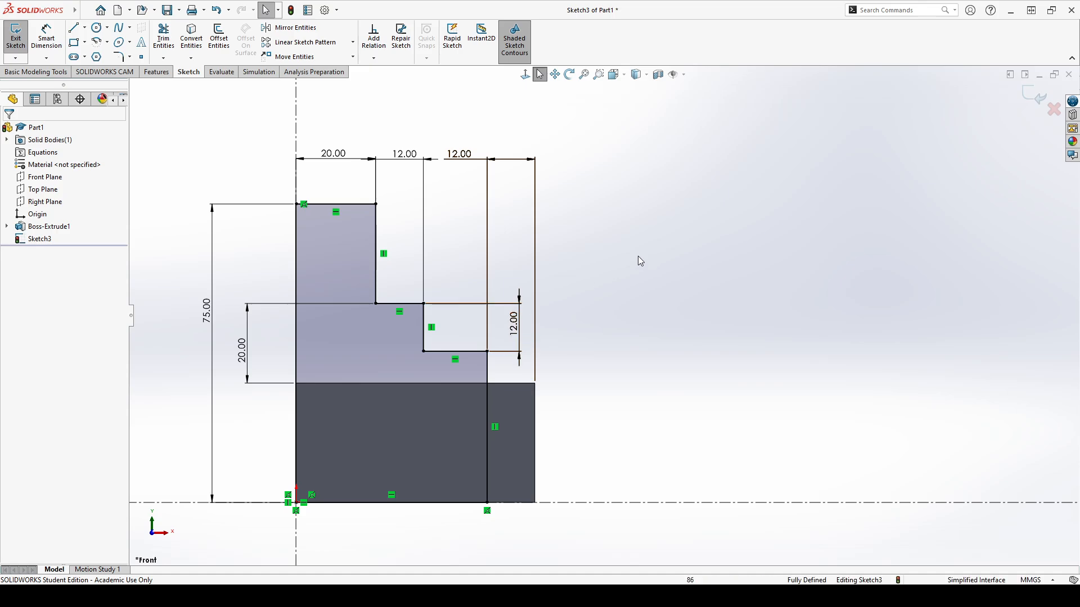
left_click(20, 42)
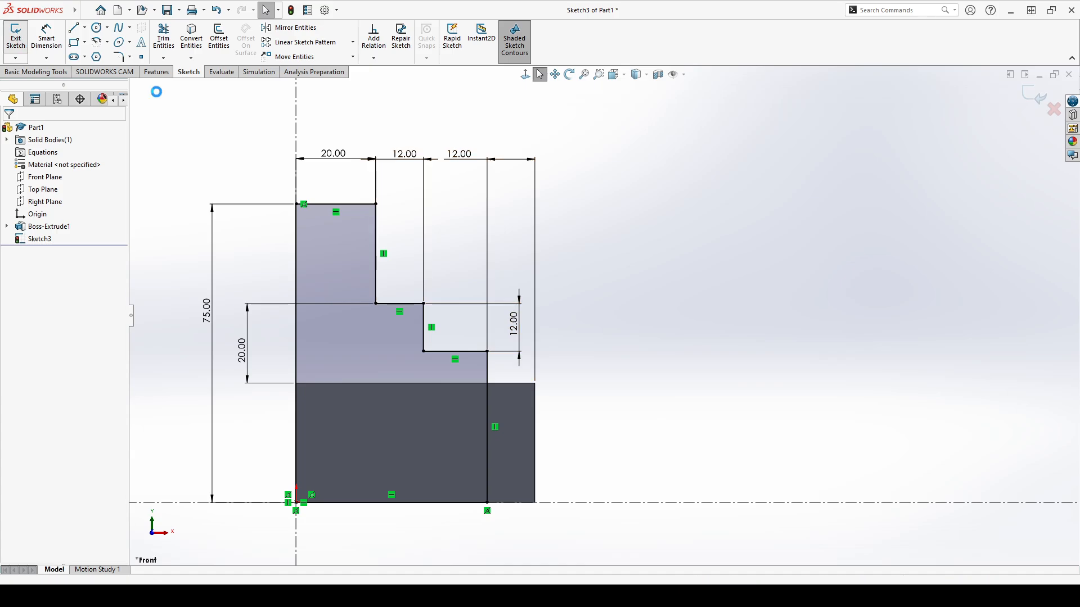
Step: Extrude the stepped profile sketch as a blind boss 20 mm deep, merged with the block
scroll(584, 214, "up", 3)
mouse_move(593, 205)
middle_mouse_down()
mouse_move(516, 232)
mouse_move(585, 212)
mouse_move(571, 186)
mouse_move(626, 198)
mouse_move(653, 186)
mouse_move(581, 176)
mouse_move(596, 191)
middle_mouse_up()
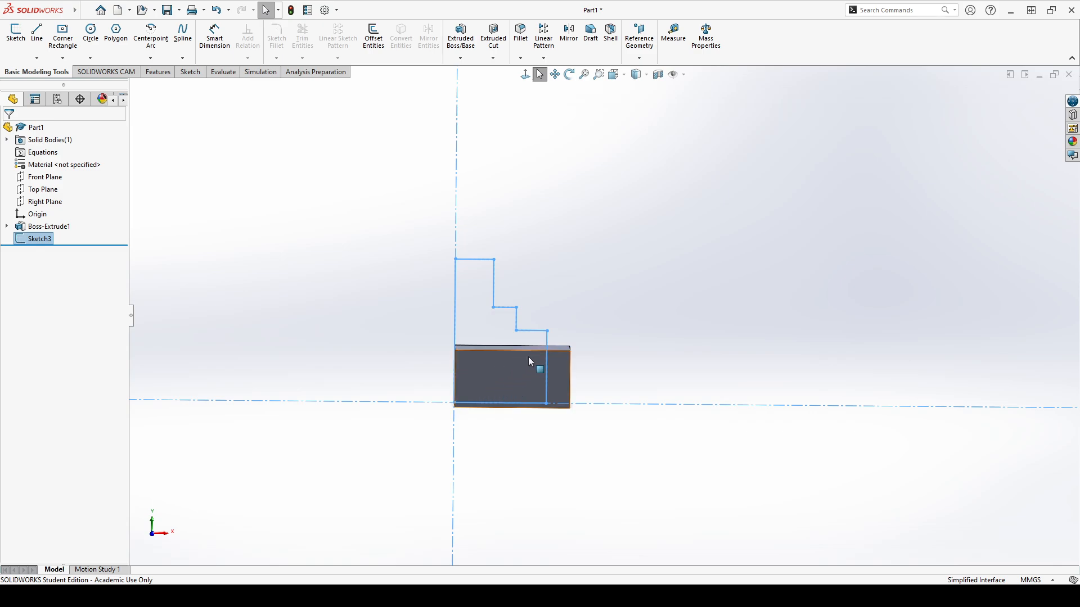
mouse_move(529, 358)
middle_mouse_down()
mouse_move(634, 294)
mouse_move(650, 323)
mouse_move(555, 311)
middle_mouse_up()
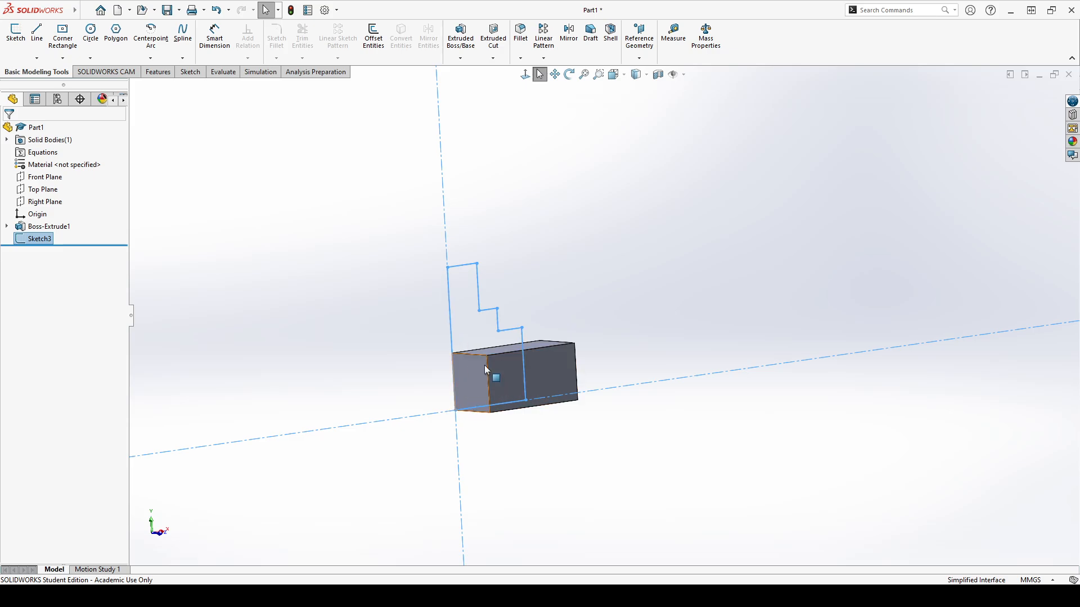
mouse_move(420, 361)
middle_mouse_down()
mouse_move(475, 332)
mouse_move(383, 337)
mouse_move(506, 334)
mouse_move(388, 347)
mouse_move(448, 334)
mouse_move(429, 347)
mouse_move(528, 380)
middle_mouse_up()
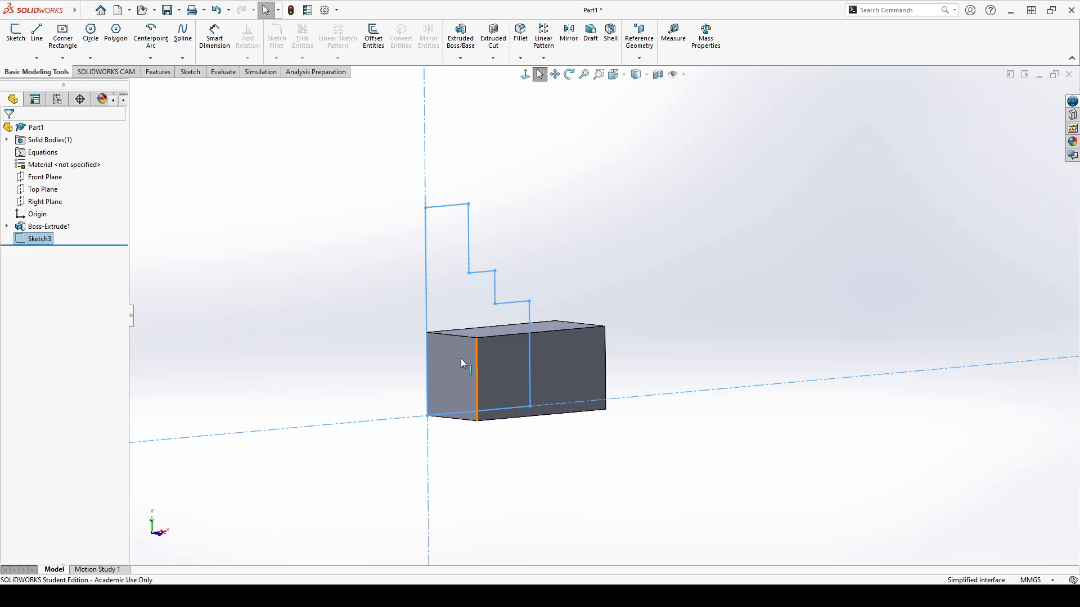
mouse_move(368, 348)
middle_mouse_down()
mouse_move(417, 333)
mouse_move(363, 349)
middle_mouse_up()
left_click(619, 244)
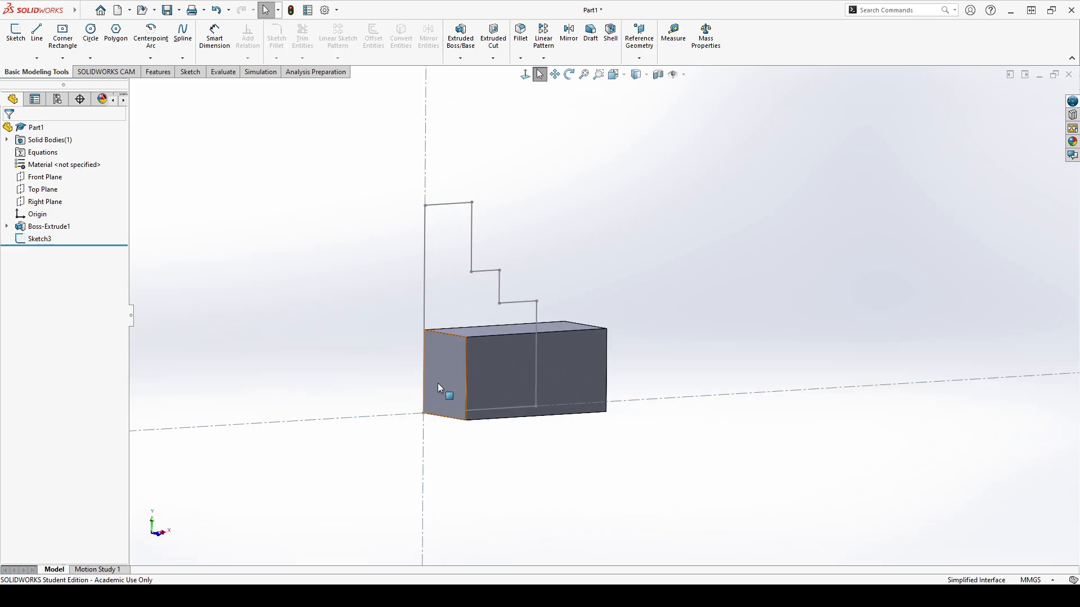
left_click(40, 239)
left_click(158, 72)
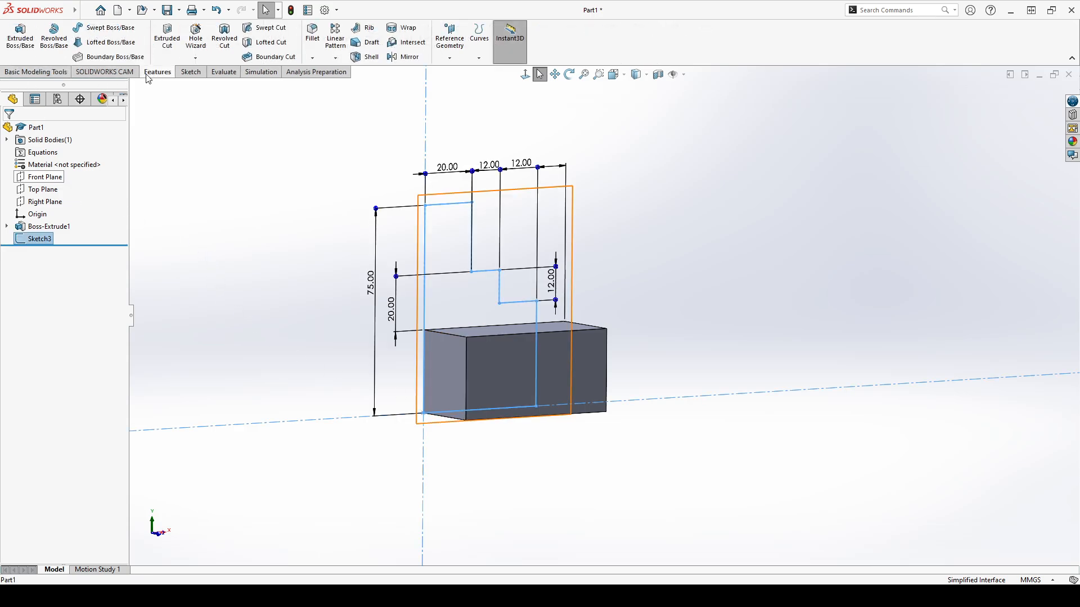
left_click(23, 40)
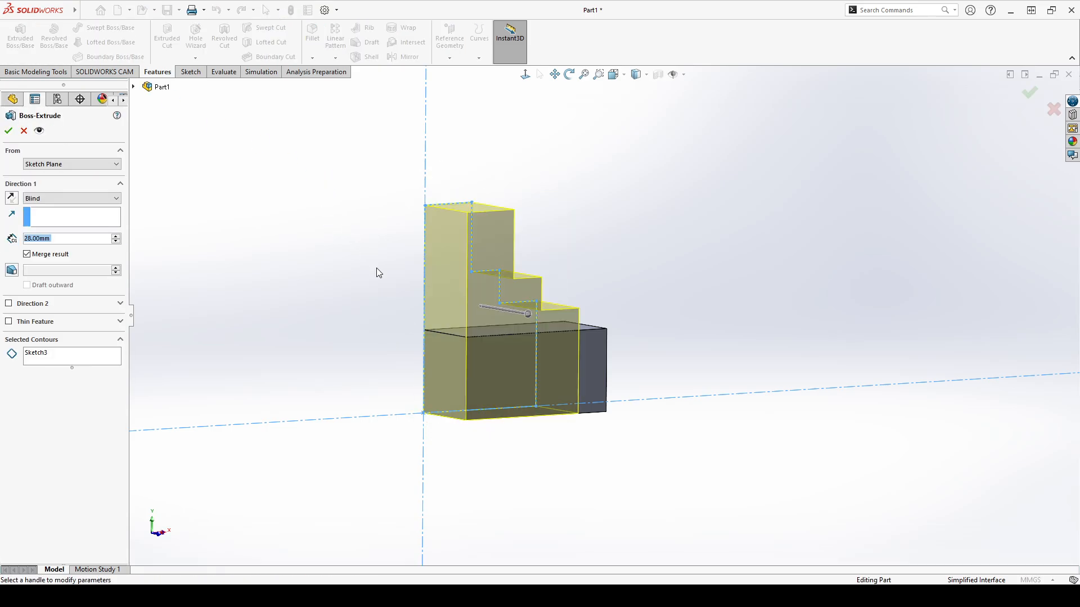
middle_click_drag(374, 306, 374, 358)
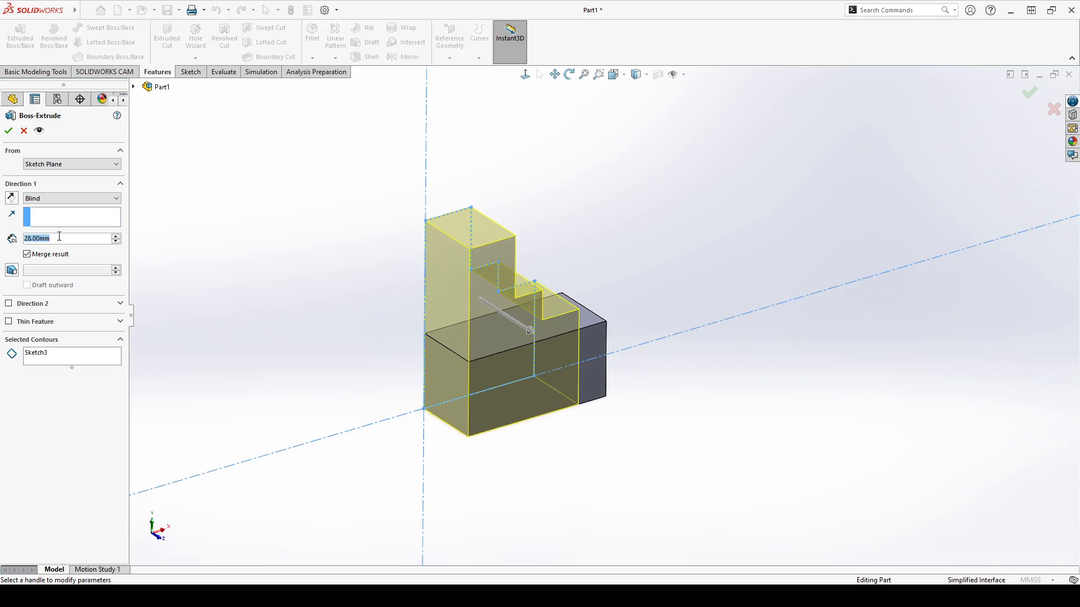
key("Return")
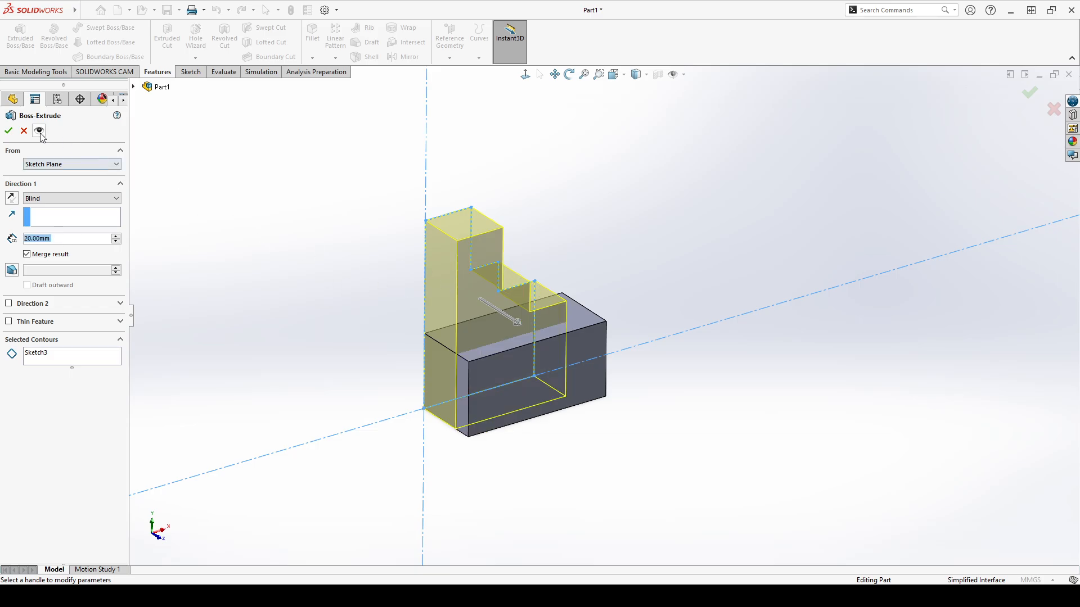
left_click(9, 132)
Step: Examine the stepped boss and the ledge along the block's upper face from the back, side and front
middle_click_drag(269, 275, 436, 279)
scroll(538, 318, "down", 5)
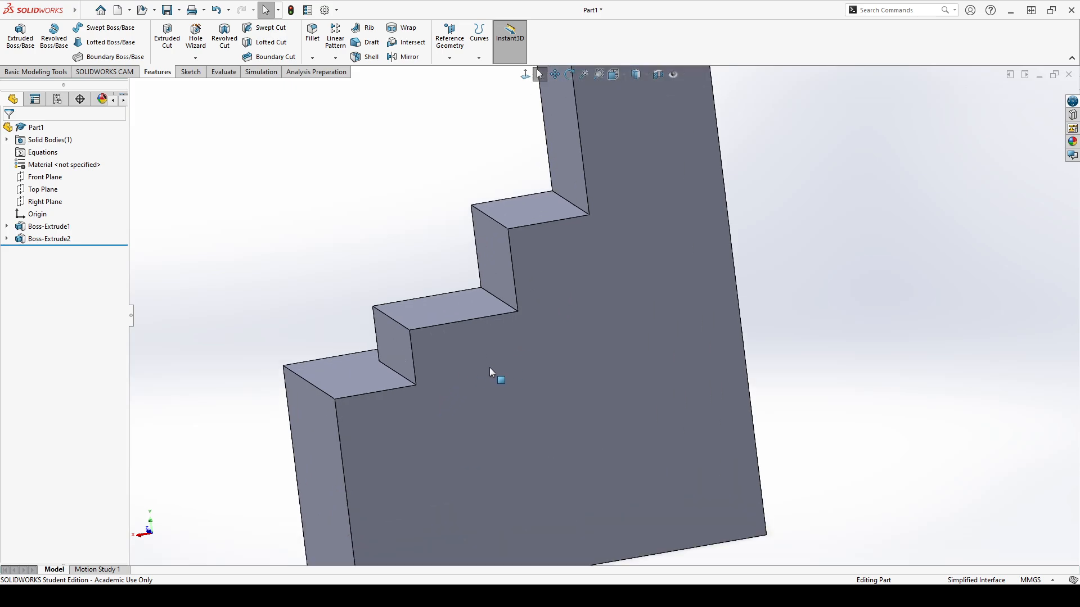
middle_click_drag(448, 410, 620, 431)
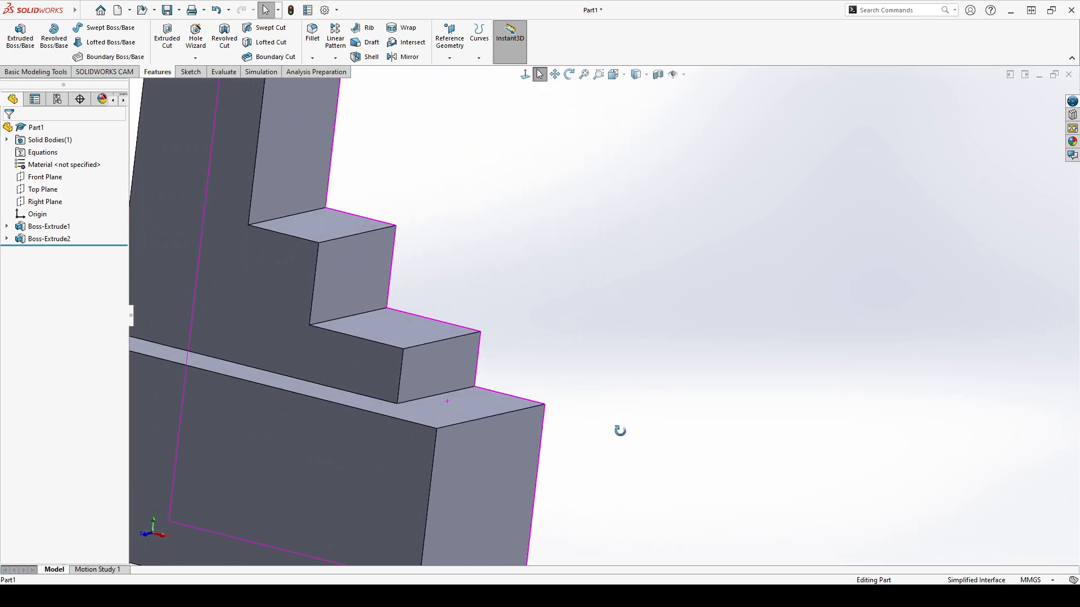
scroll(555, 434, "up", 5)
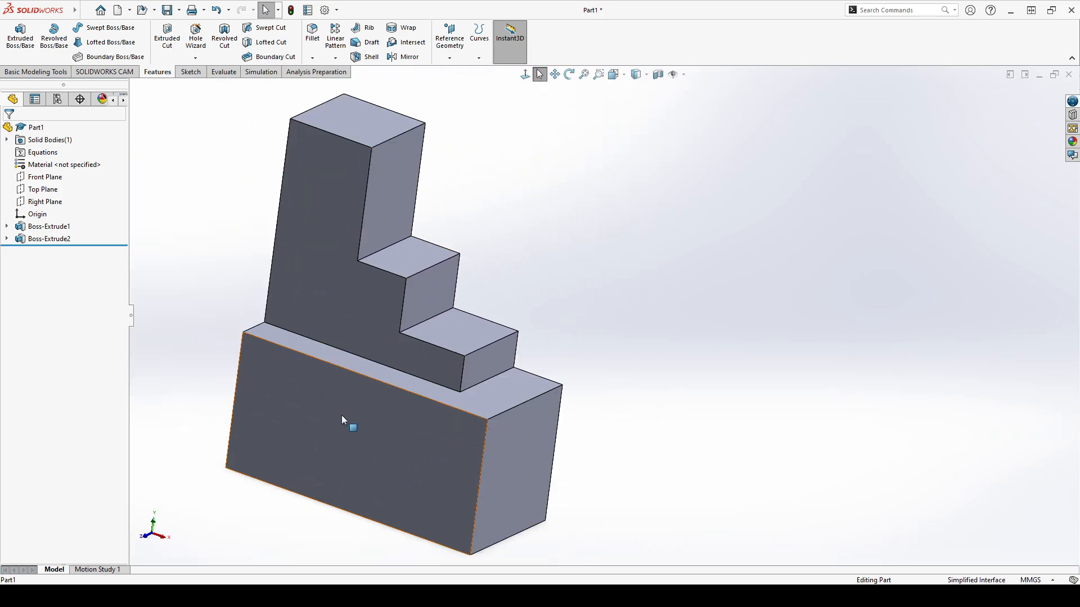
scroll(352, 425, "down", 5)
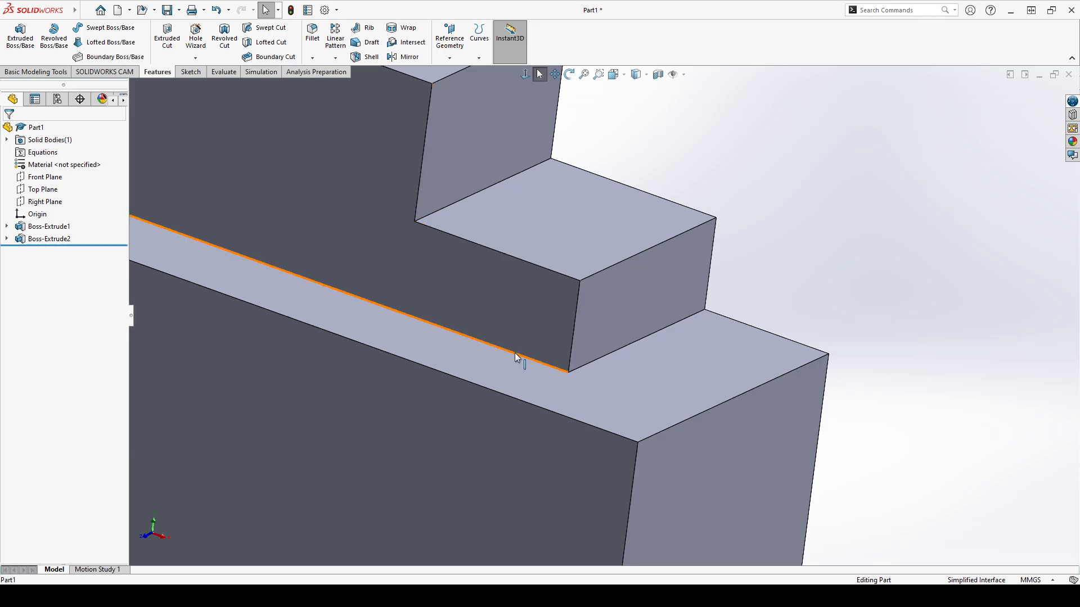
scroll(731, 286, "up", 5)
middle_click_drag(753, 281, 690, 275)
scroll(684, 258, "up", 3)
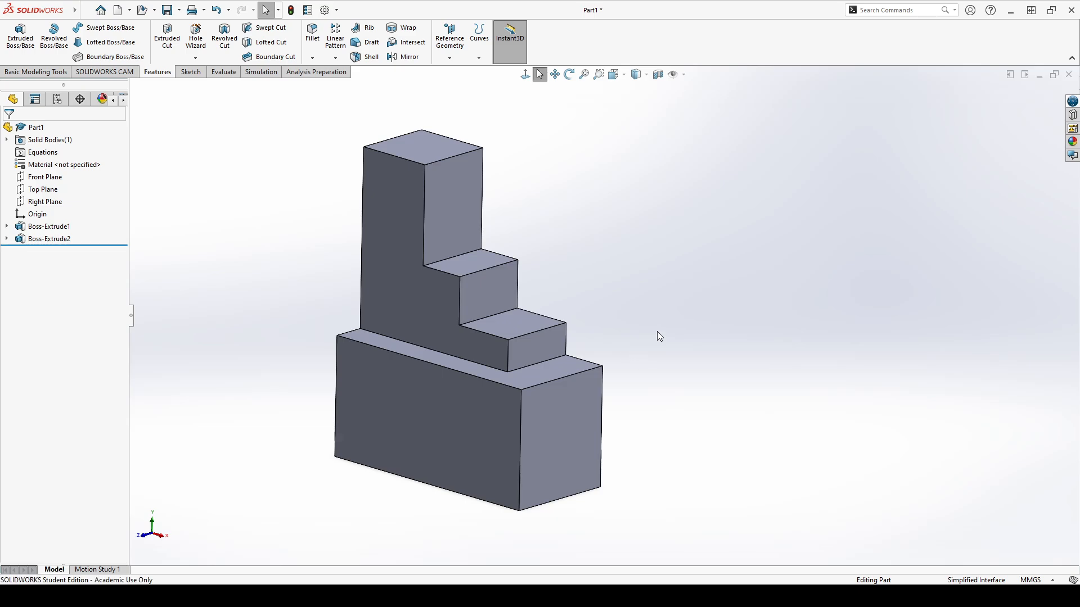
middle_click_drag(653, 316, 682, 296)
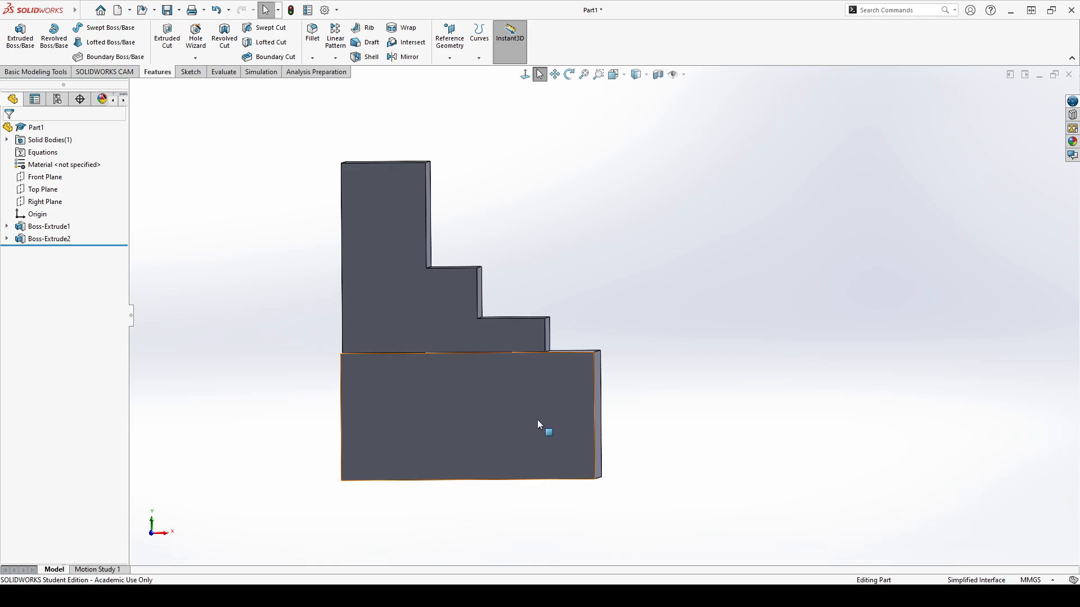
Step: Review the block's front face, the Front Plane and the sketch behind the block's extrusion
left_click(555, 404)
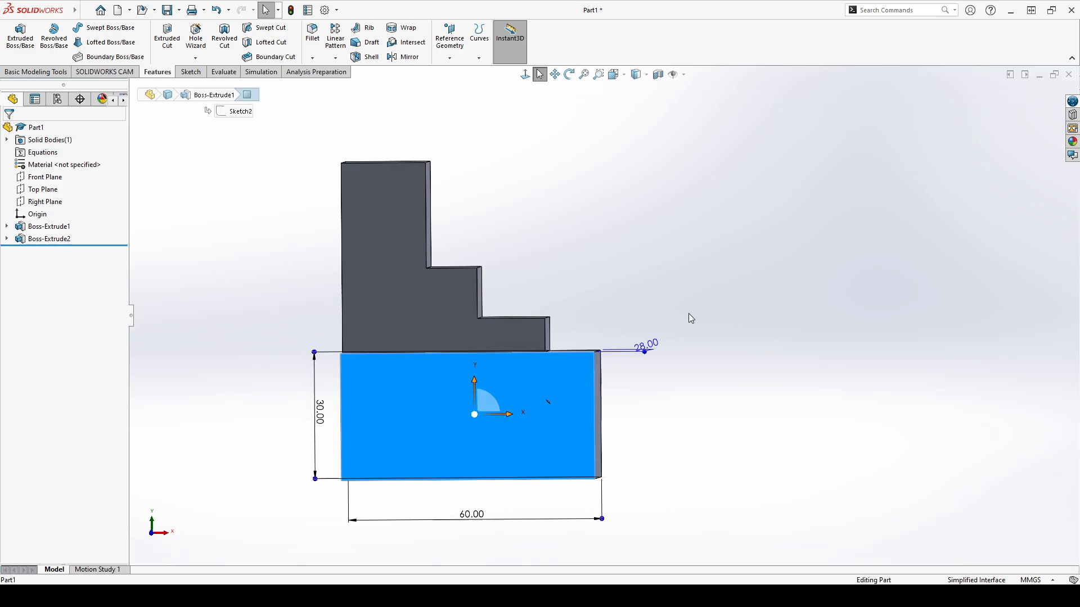
left_click(640, 252)
left_click(45, 177)
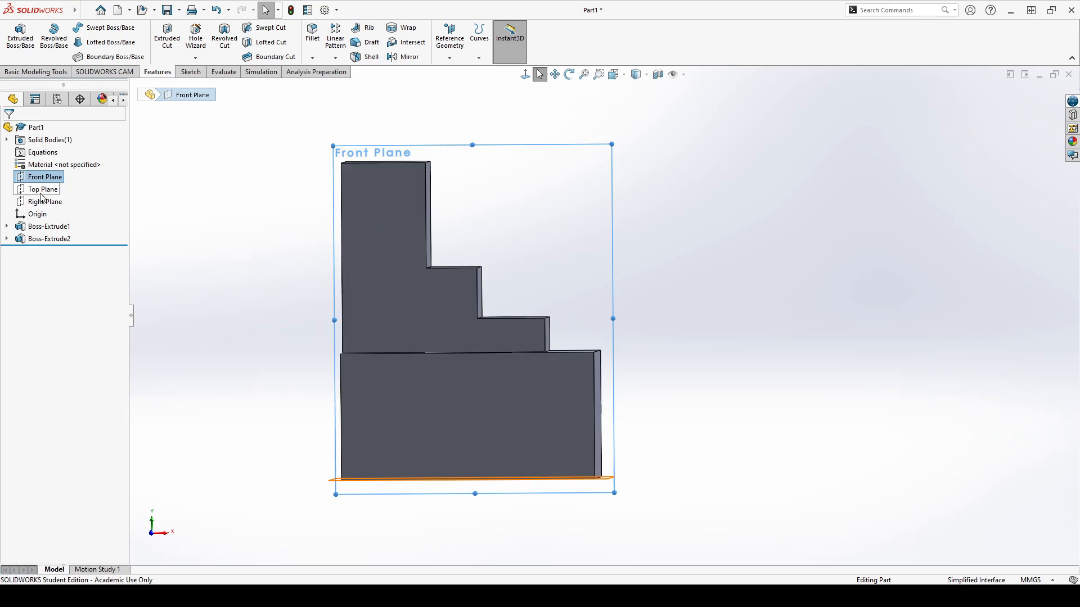
left_click(6, 226)
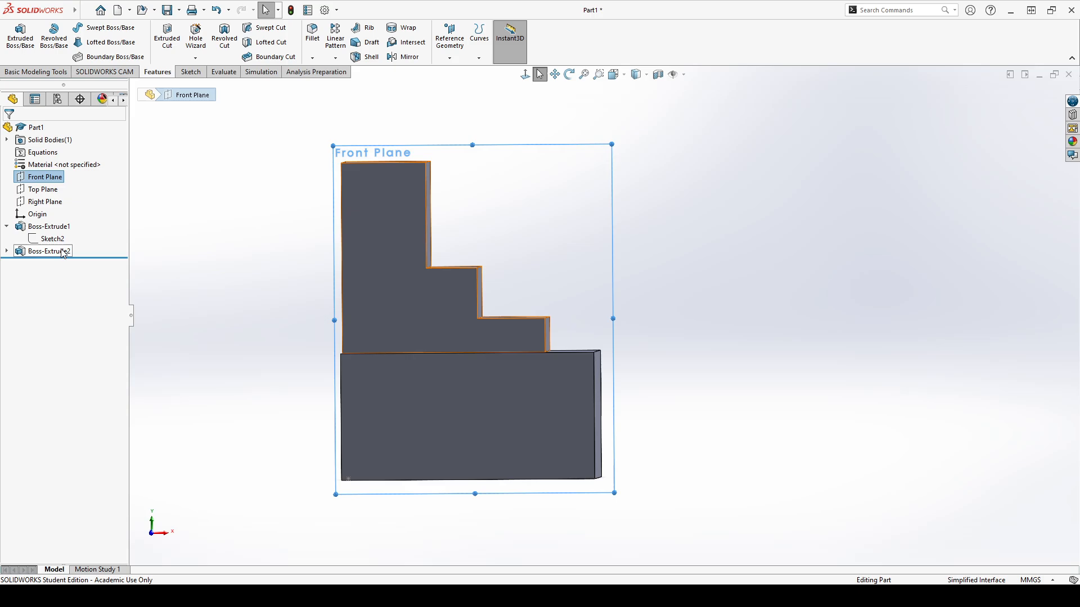
left_click(52, 239)
right_click(55, 242)
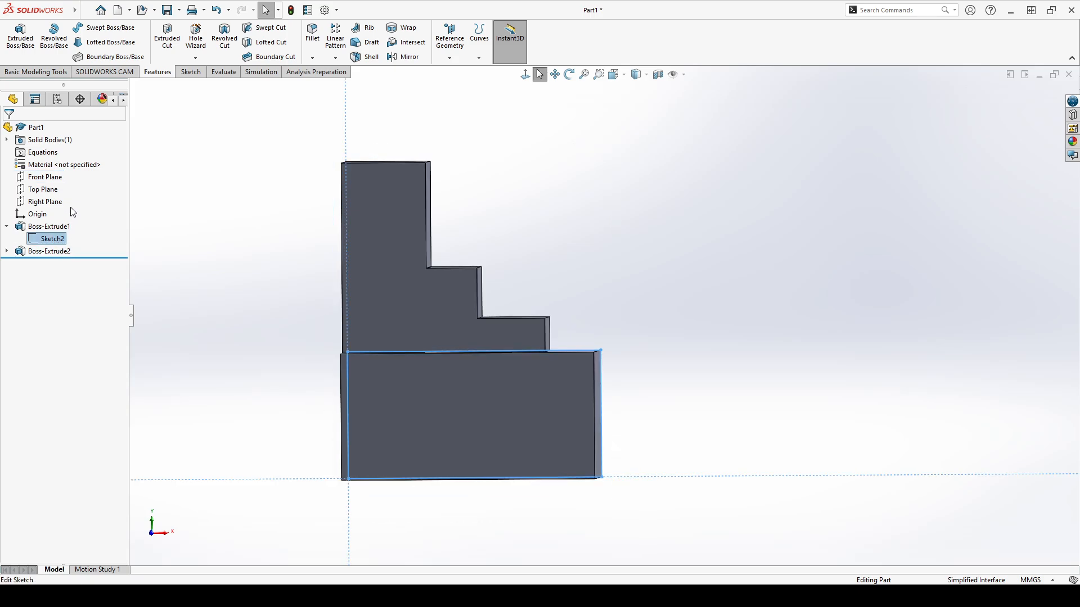
left_click(677, 241)
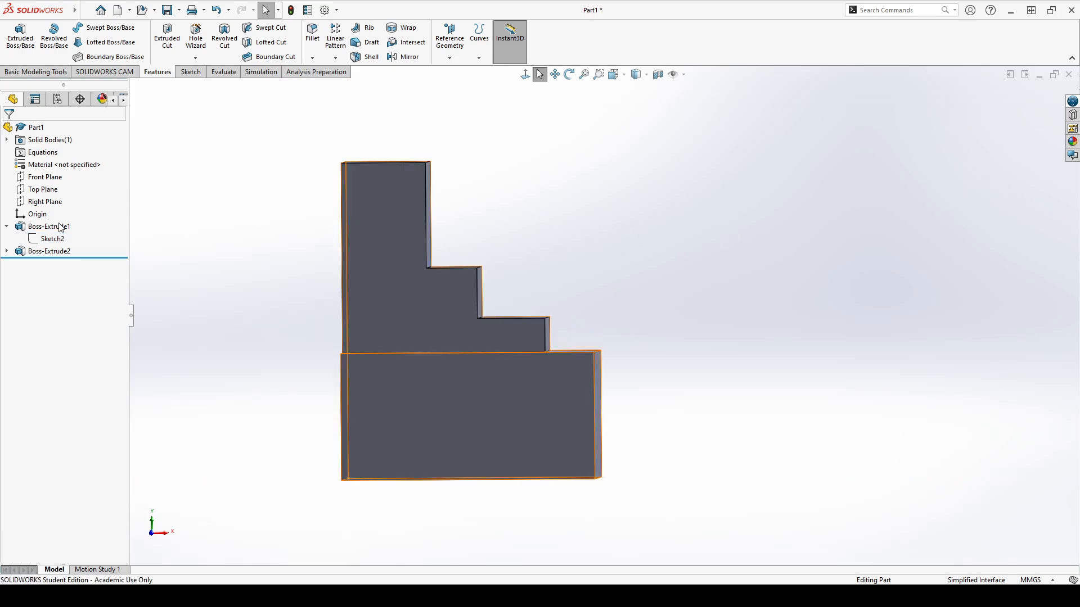
left_click(7, 226)
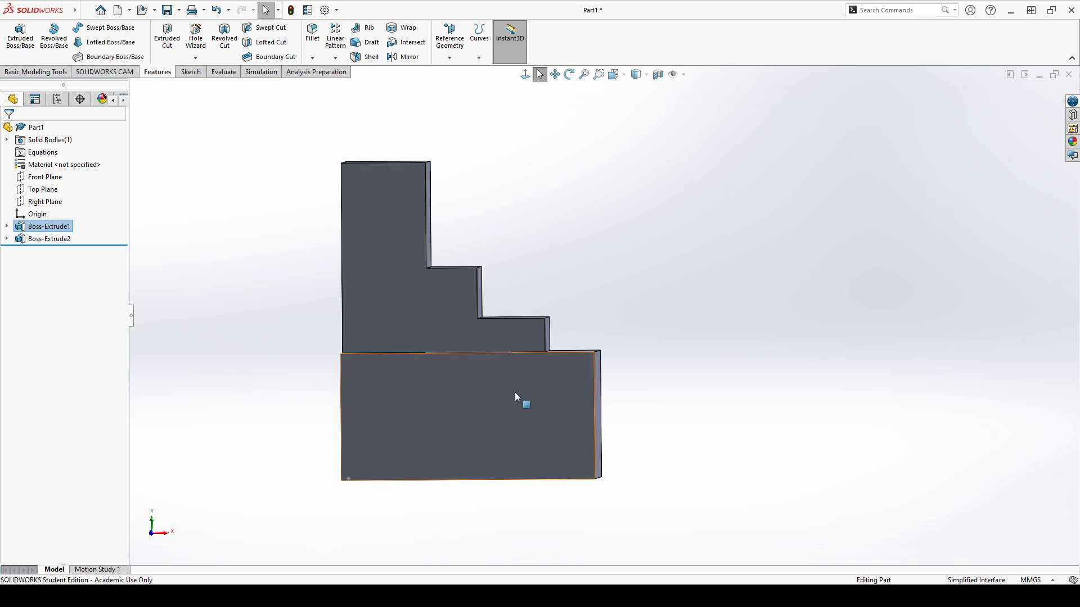
Step: Start a sketch on the Front Plane and draw a circle about 21 mm in diameter in the block's right half
left_click(45, 177)
left_click(32, 72)
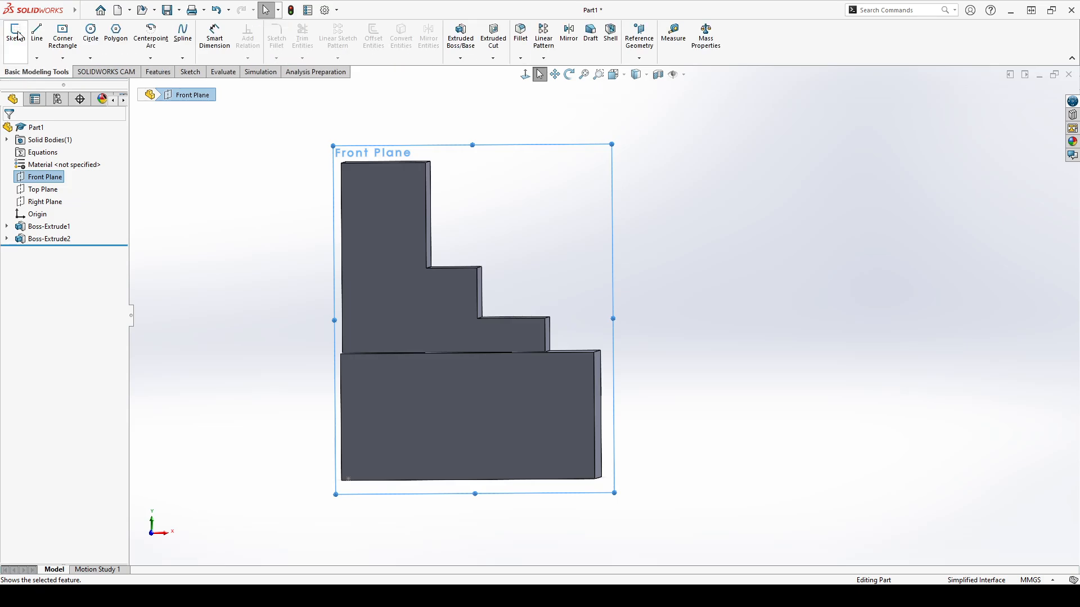
left_click(12, 33)
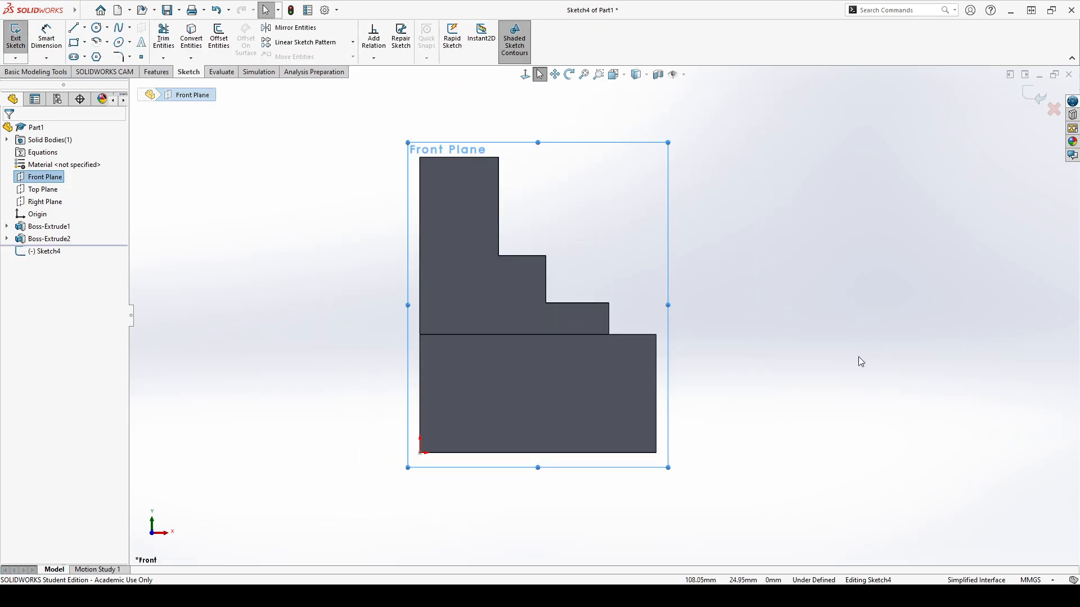
left_click(97, 28)
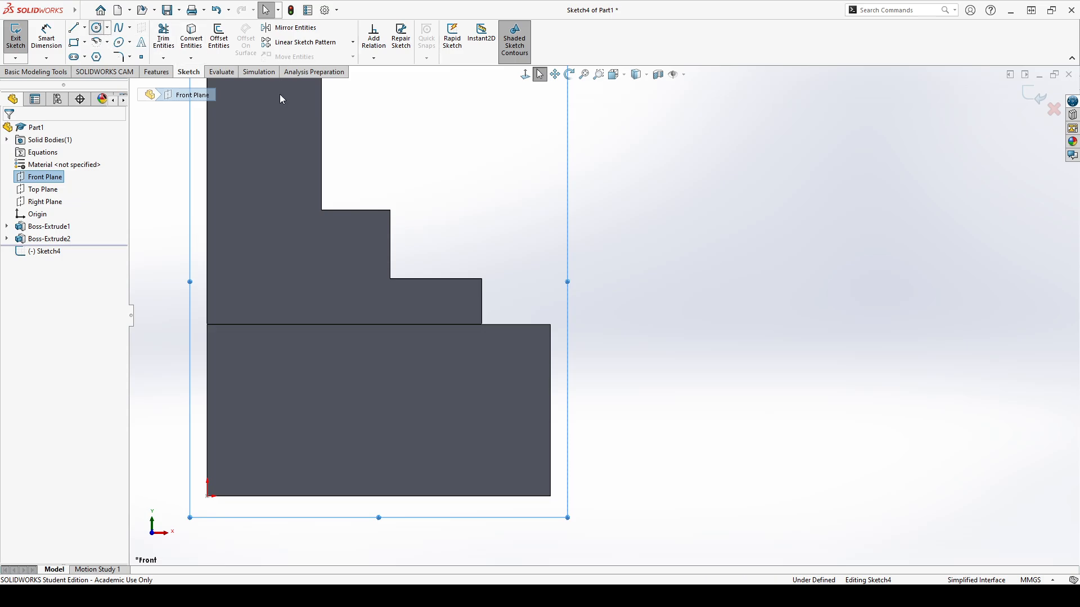
left_click(463, 416)
left_click(500, 380)
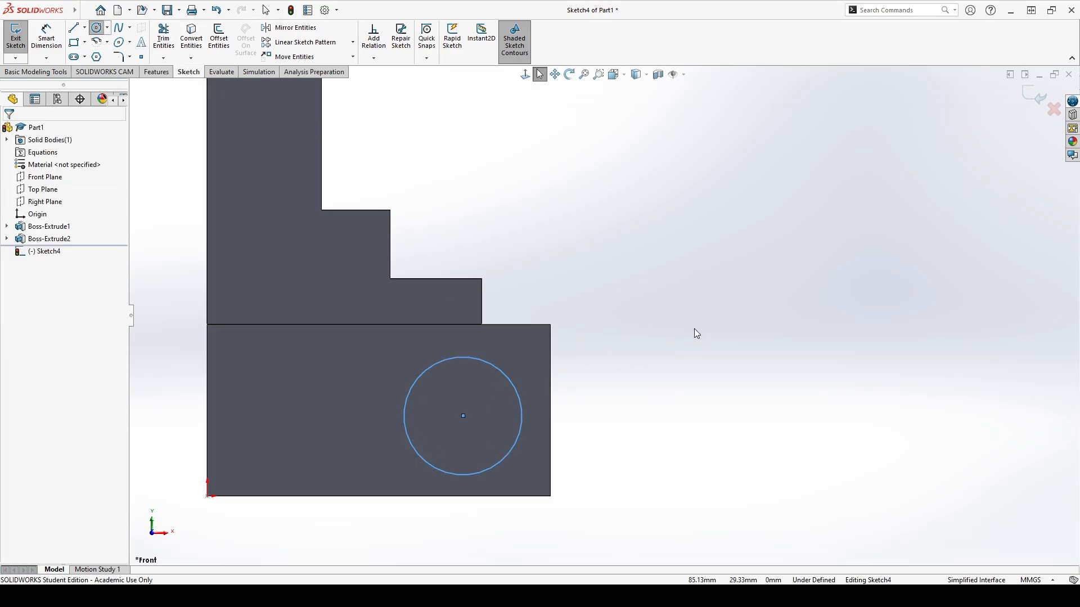
Step: Dimension the circle's diameter as 12 mm
left_click(46, 38)
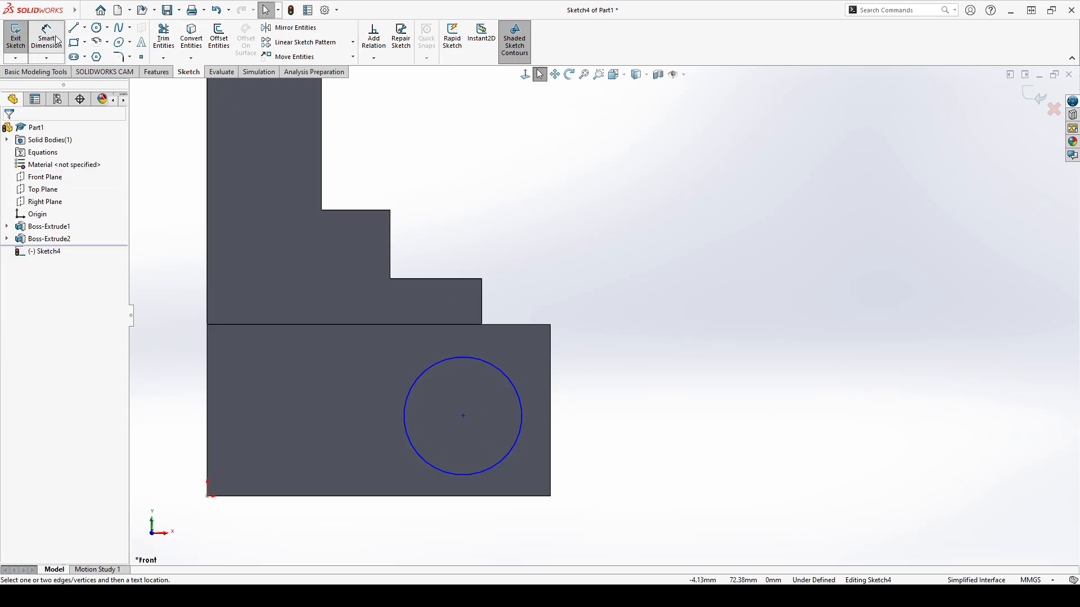
left_click(482, 359)
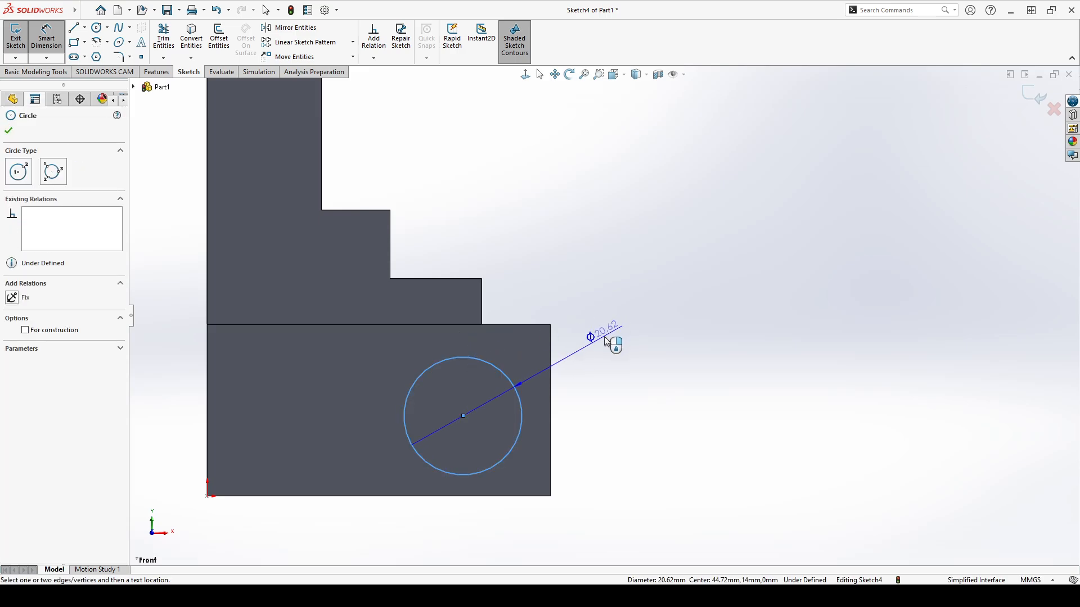
left_click(604, 336)
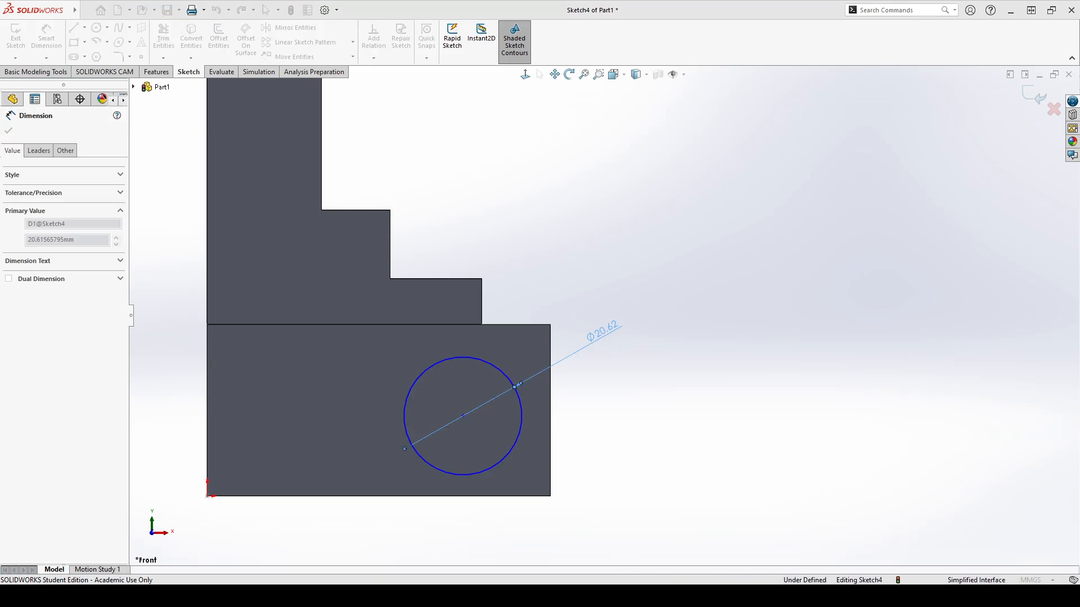
type("12")
key("Return")
key("Escape")
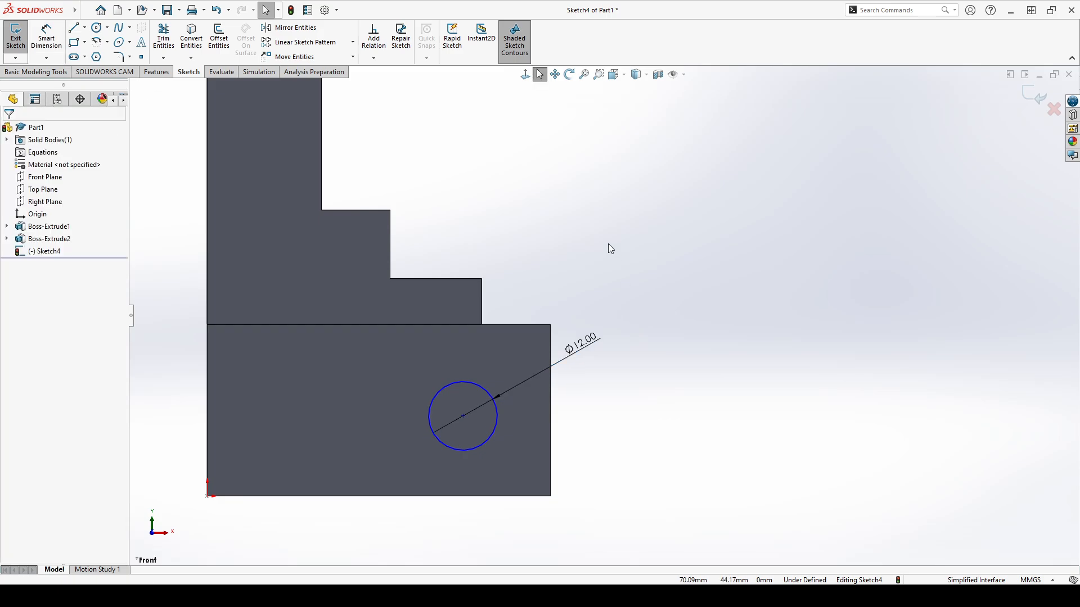
Step: Dimension the vertical distance between the origin and the circle's centre as 16 mm
left_click(46, 37)
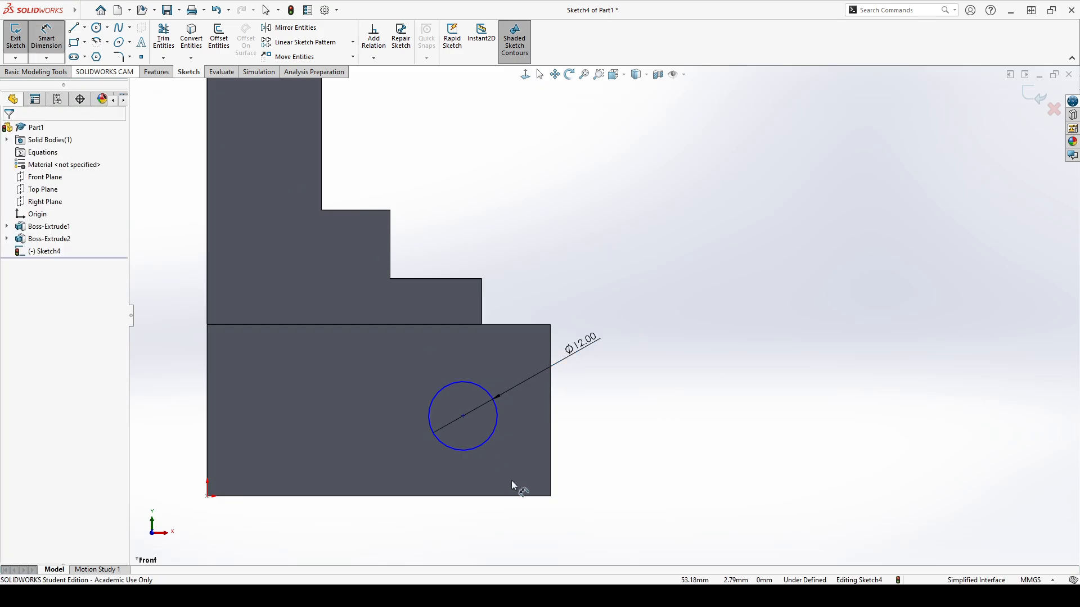
left_click(463, 416)
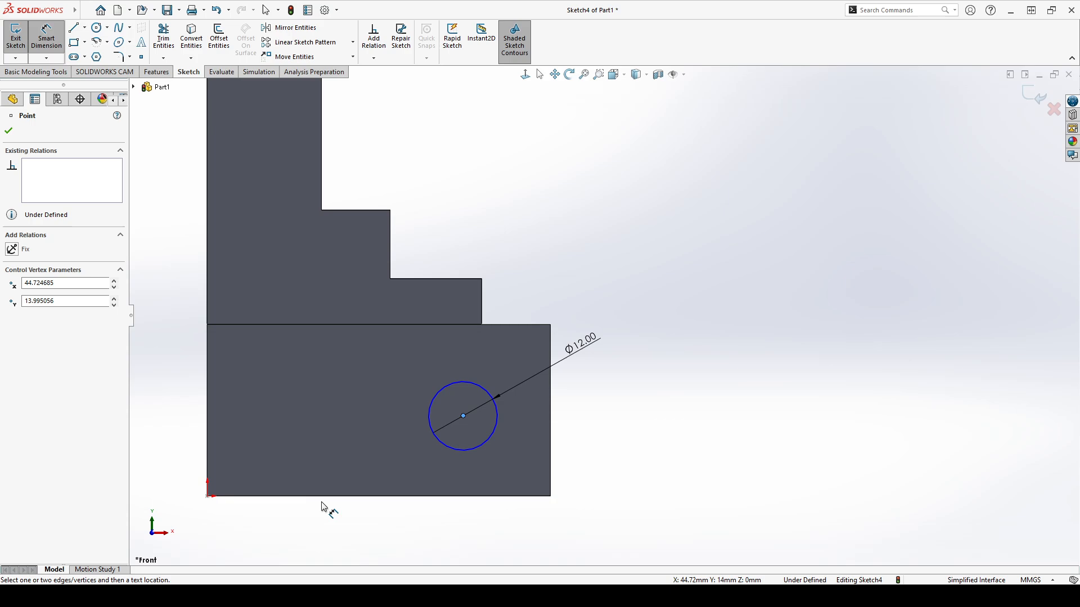
left_click(207, 497)
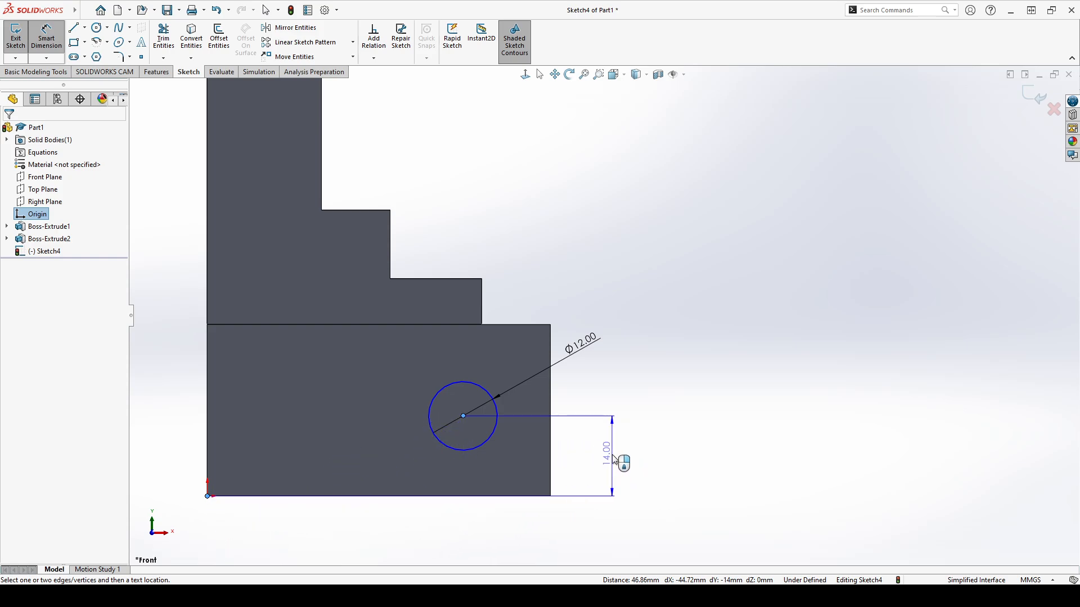
left_click(611, 459)
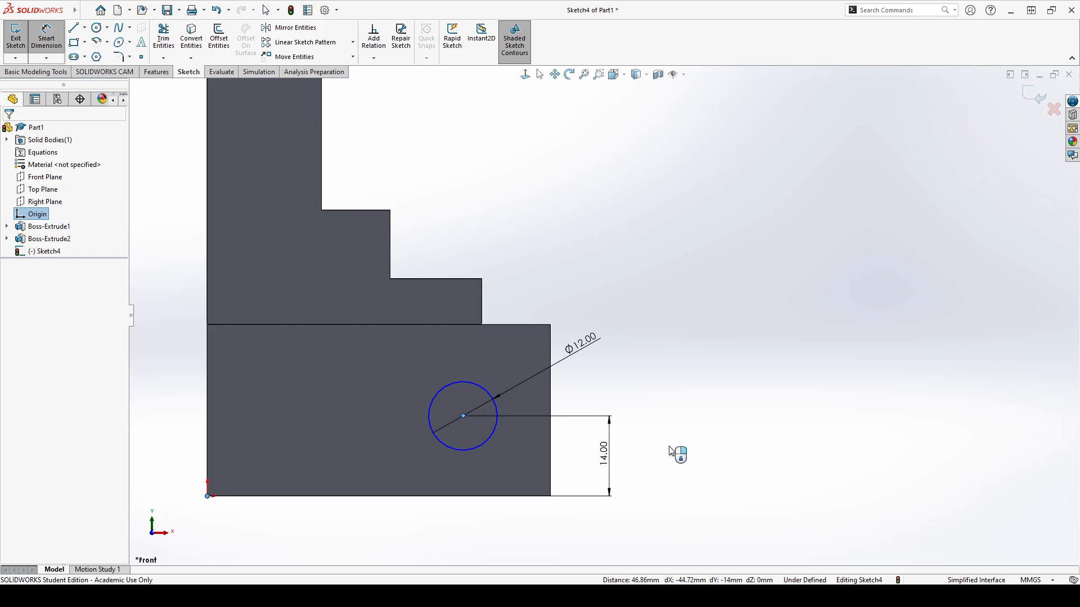
type("16")
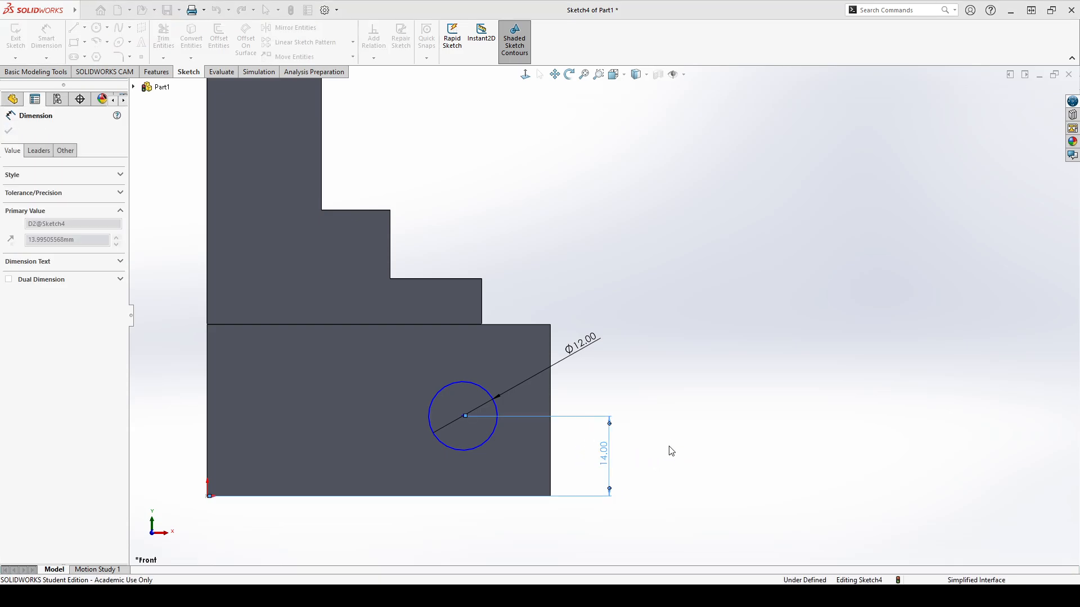
key("Return")
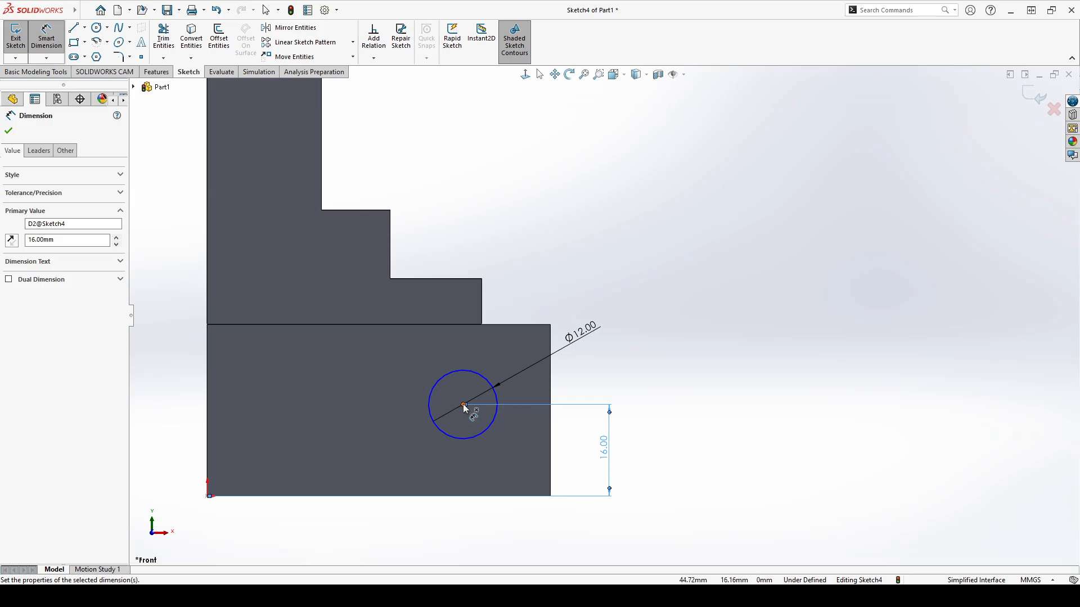
key("Escape")
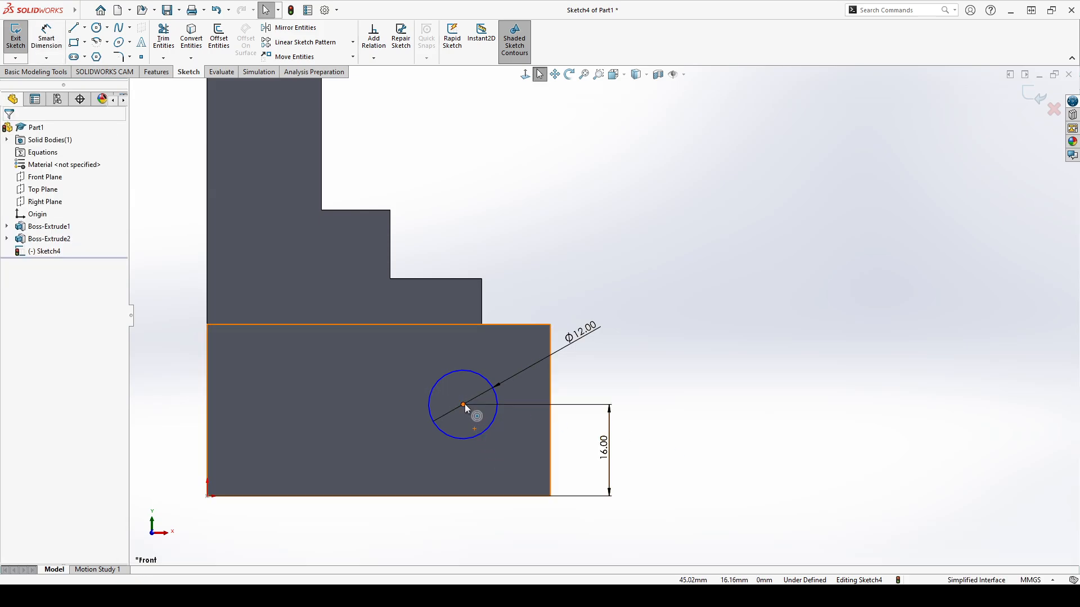
Step: Shift the circle sideways and dimension the horizontal distance from its centre to the block's right edge as 16 mm
mouse_move(464, 404)
left_mouse_down()
mouse_move(494, 400)
mouse_move(472, 402)
left_mouse_up()
left_click(47, 39)
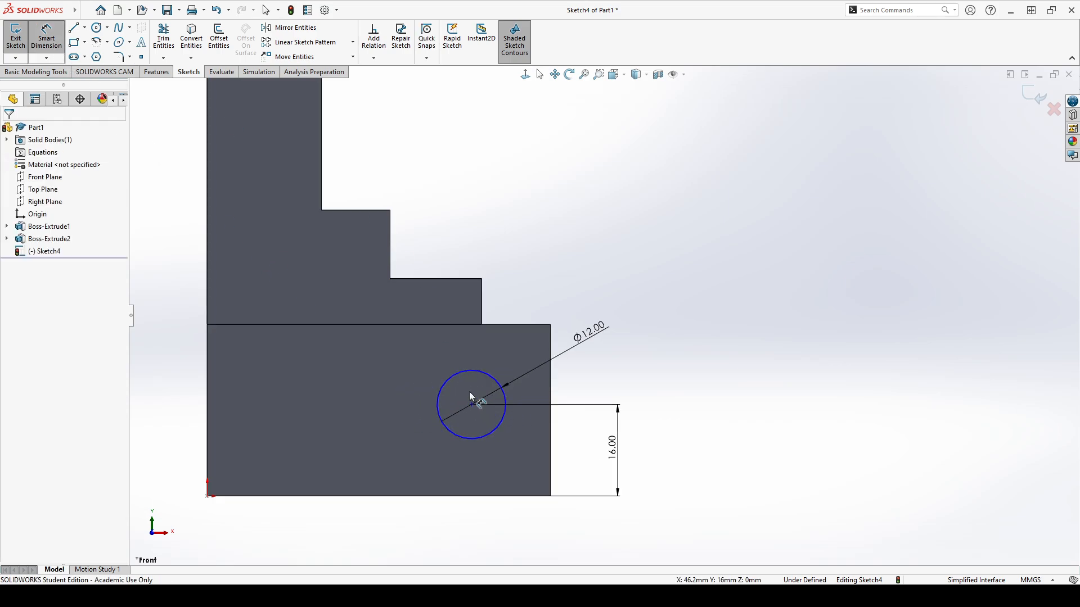
left_click(472, 405)
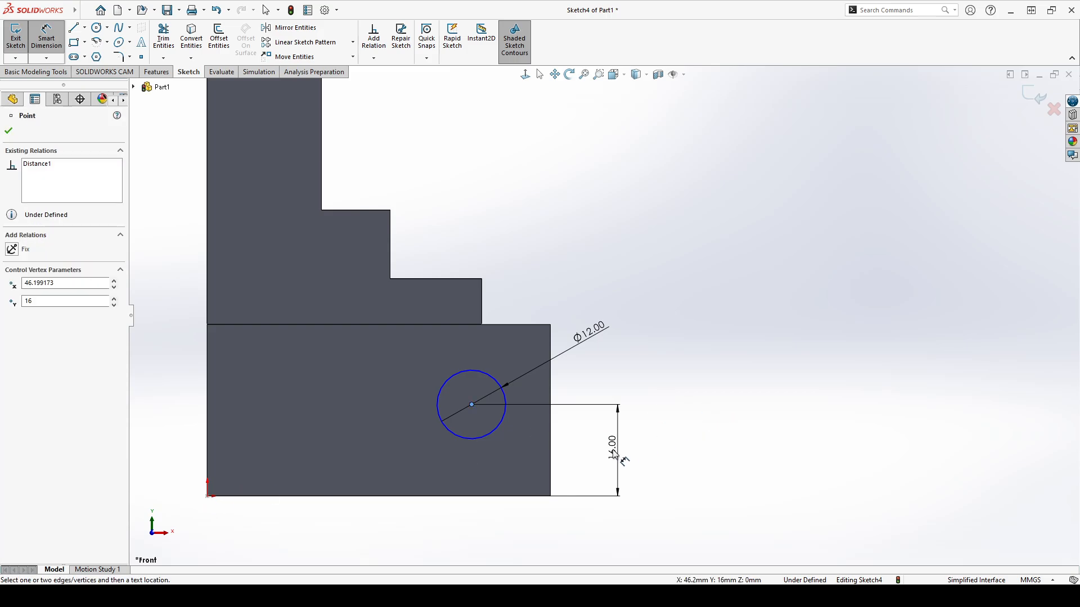
left_click(554, 464)
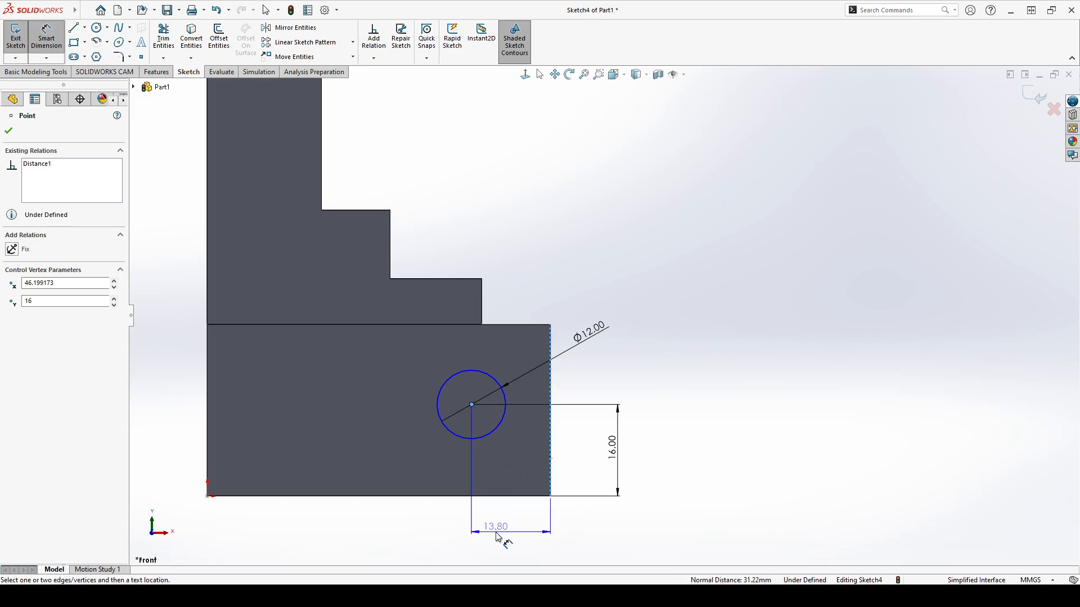
left_click(509, 523)
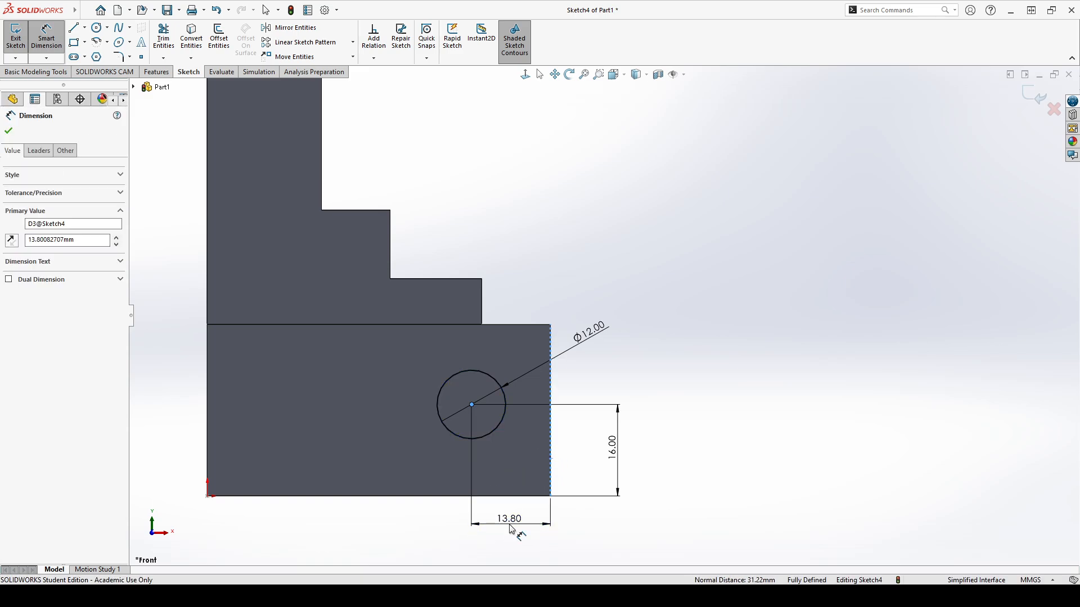
type("16")
key("Return")
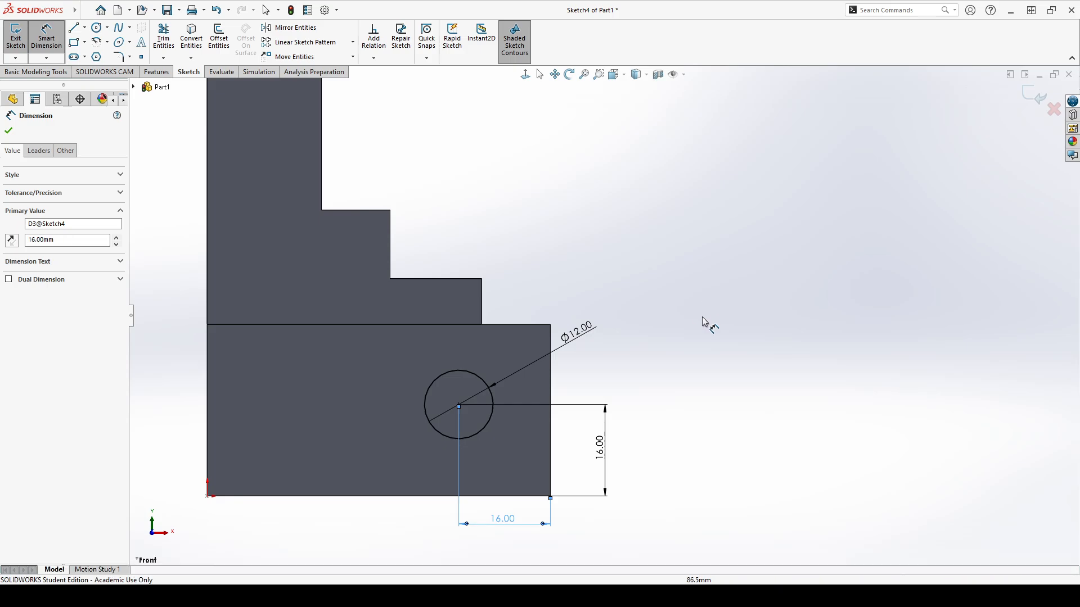
left_click(704, 319)
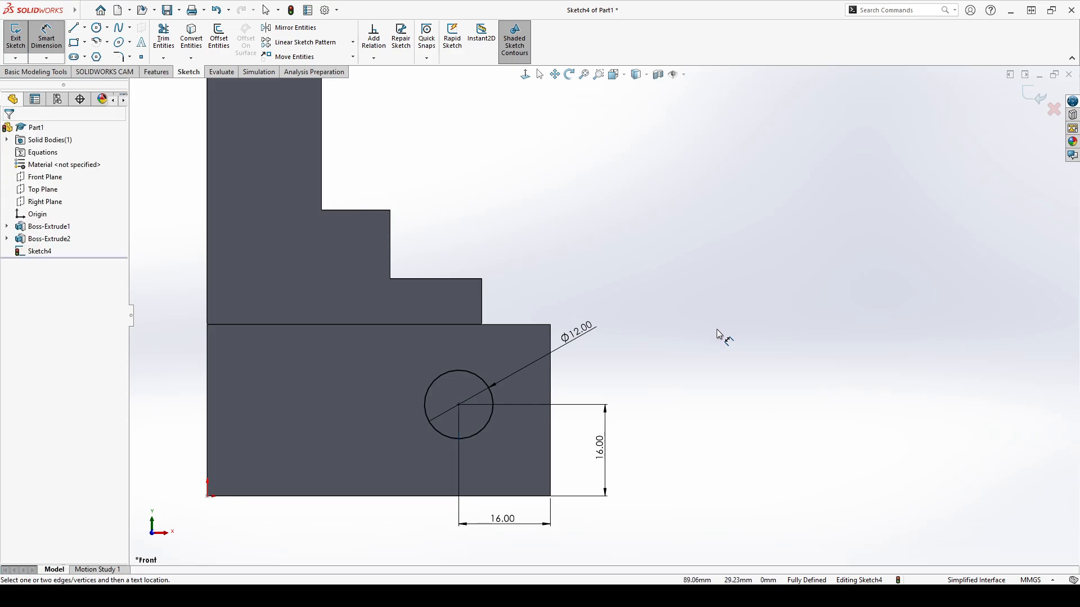
key("Escape")
Step: Finish the sketch and use Extruded Cut with the Up To Next end condition to cut the 12 mm circle through the block
key("f")
mouse_move(648, 278)
middle_mouse_down()
mouse_move(535, 294)
mouse_move(495, 316)
mouse_move(565, 204)
mouse_move(470, 335)
mouse_move(636, 347)
middle_mouse_up()
left_click(11, 39)
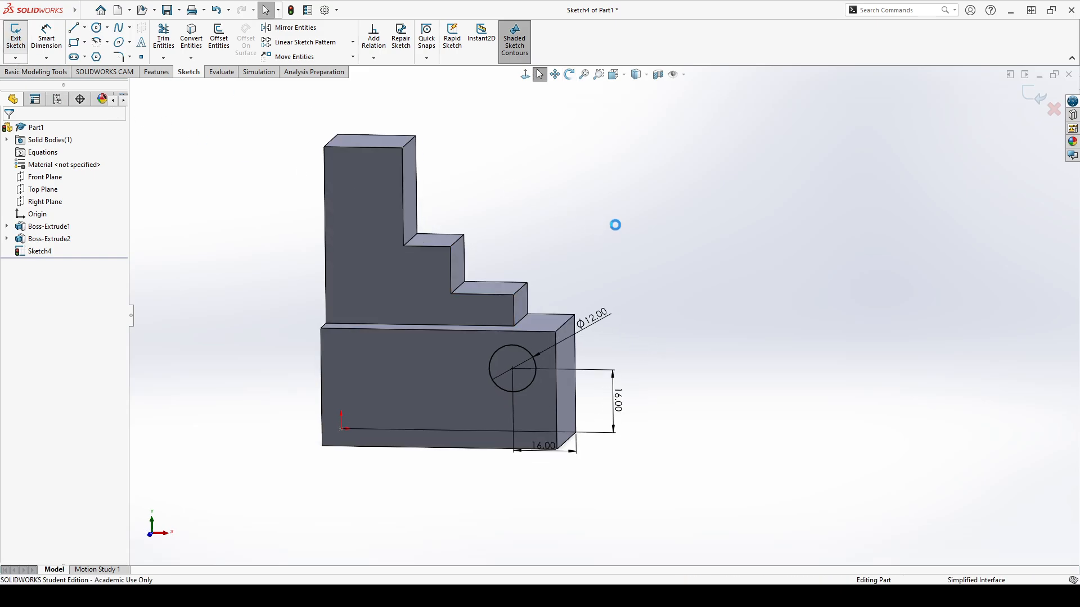
left_click(158, 71)
left_click(168, 42)
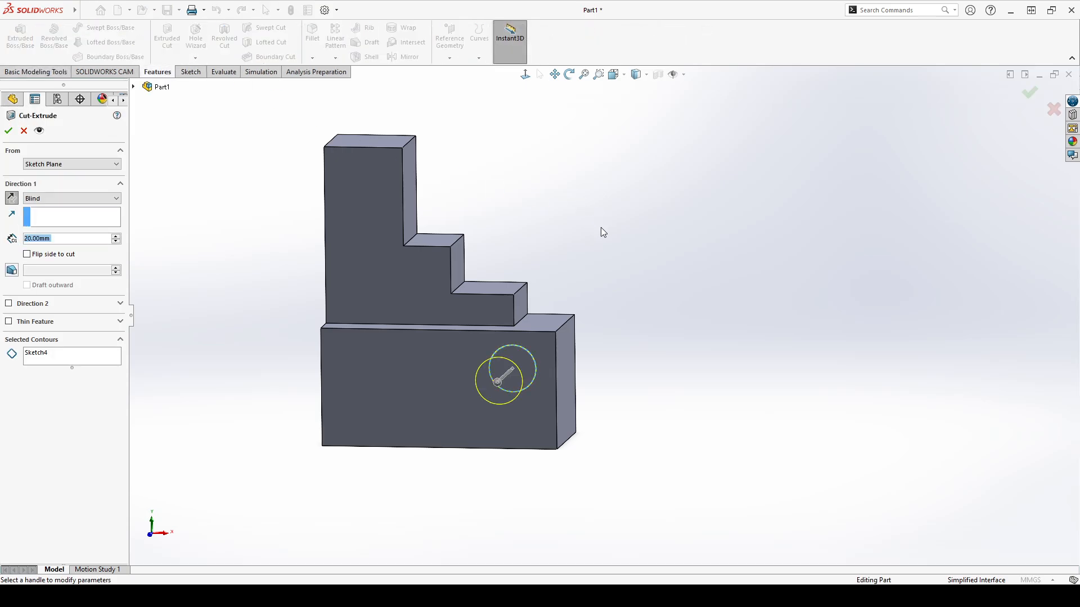
mouse_move(571, 234)
middle_mouse_down()
mouse_move(374, 253)
mouse_move(565, 230)
middle_mouse_up()
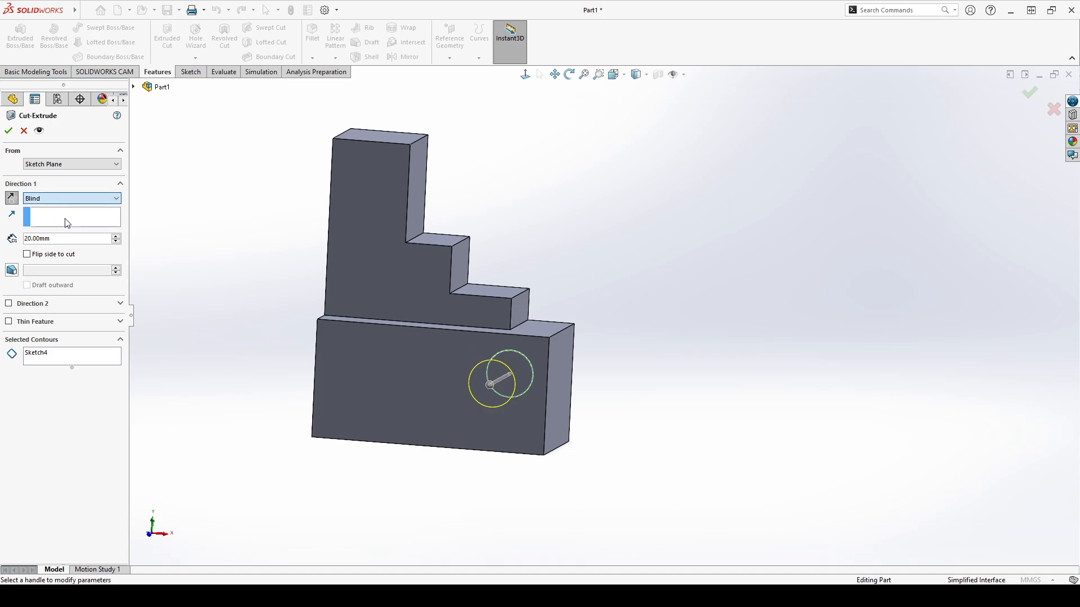
left_click(72, 198)
left_click(66, 236)
mouse_move(533, 234)
middle_mouse_down()
mouse_move(349, 263)
mouse_move(524, 230)
mouse_move(527, 238)
middle_mouse_up()
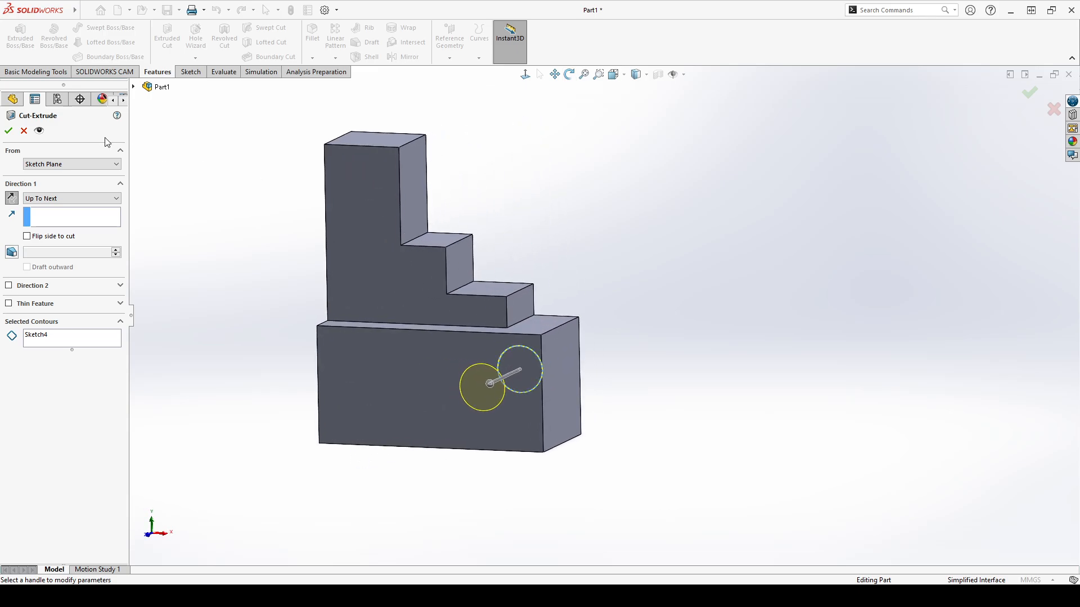
left_click(9, 131)
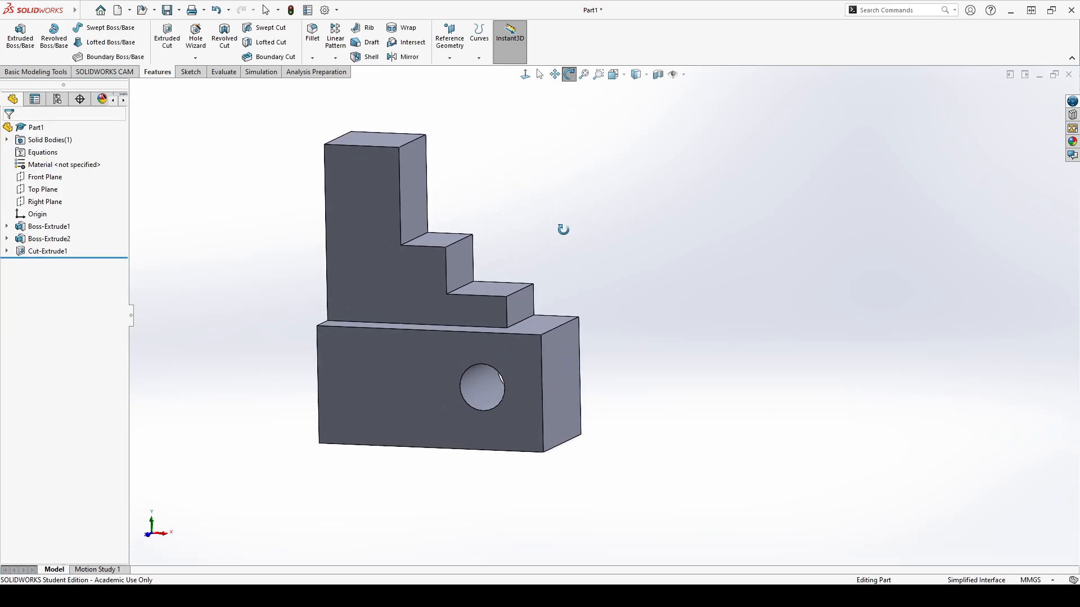
Step: View the through hole at an angle and evaluate the finished part's mass properties
middle_click_drag(562, 229, 603, 219)
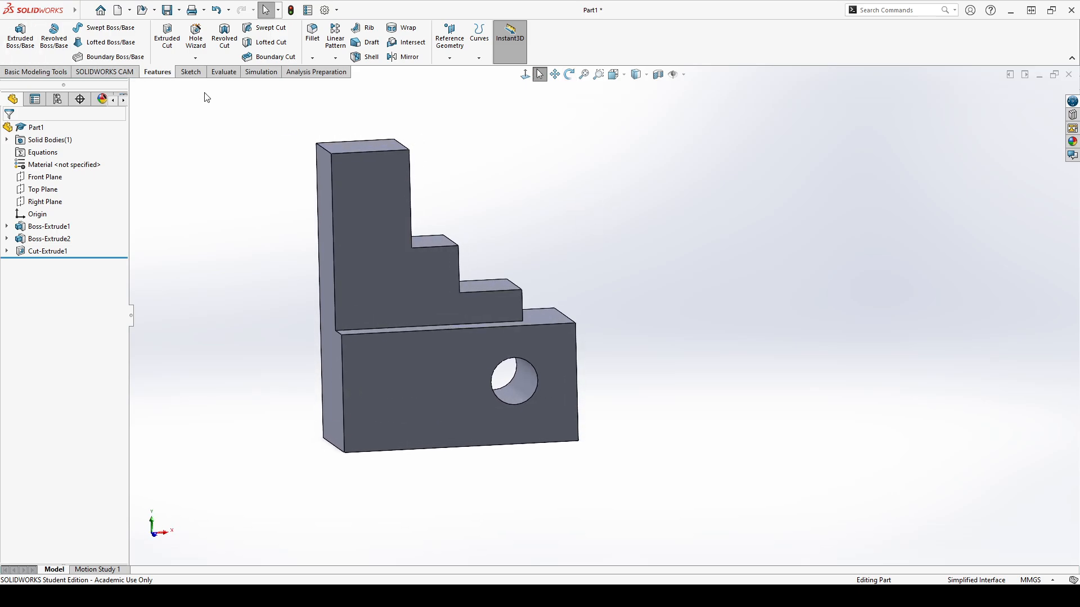
left_click(223, 72)
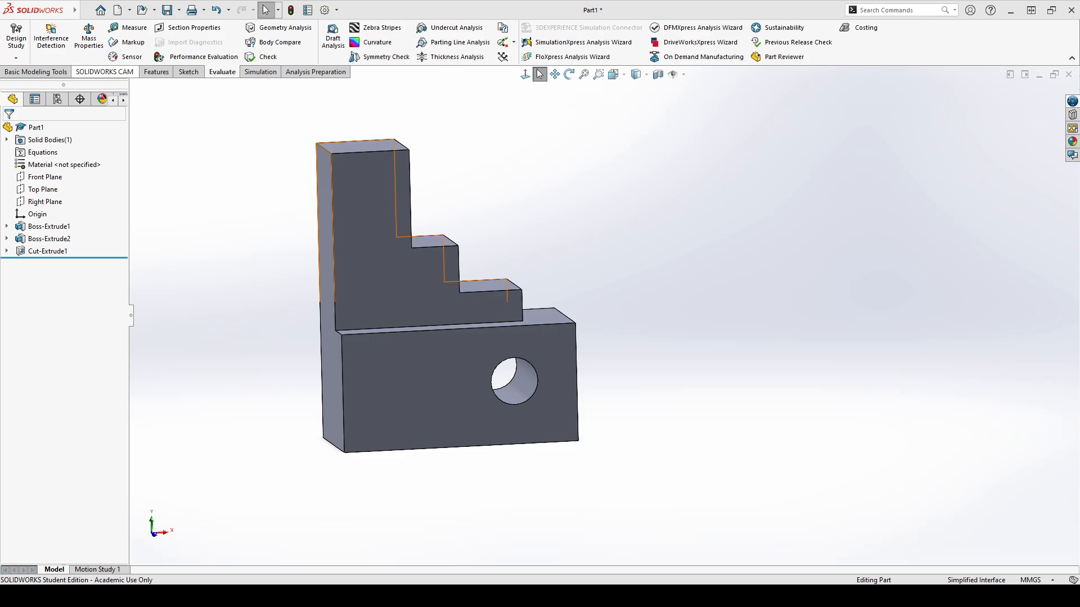
left_click(89, 38)
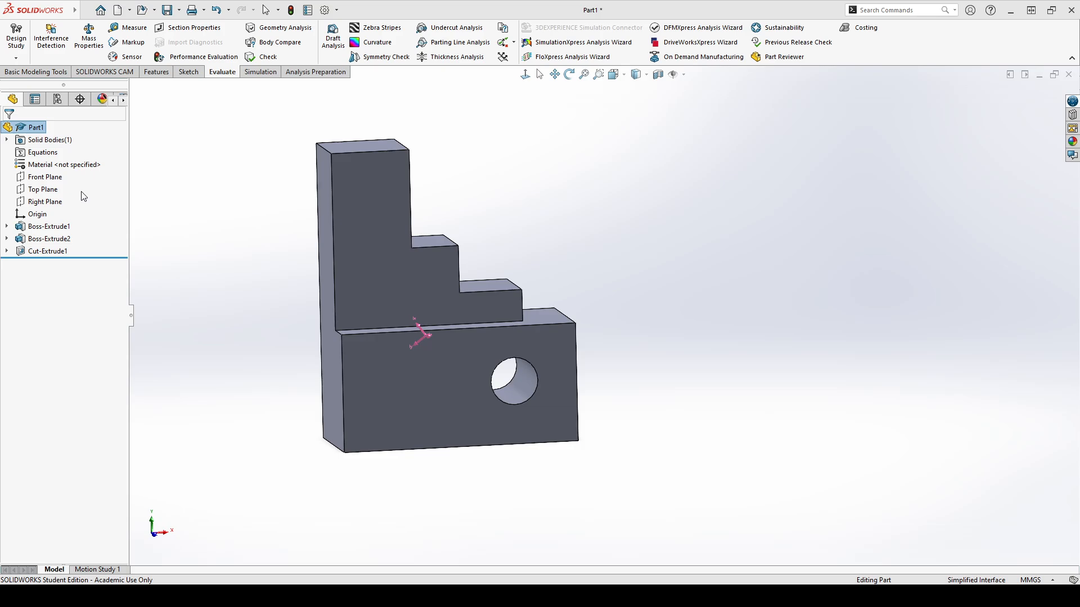
left_click(266, 10)
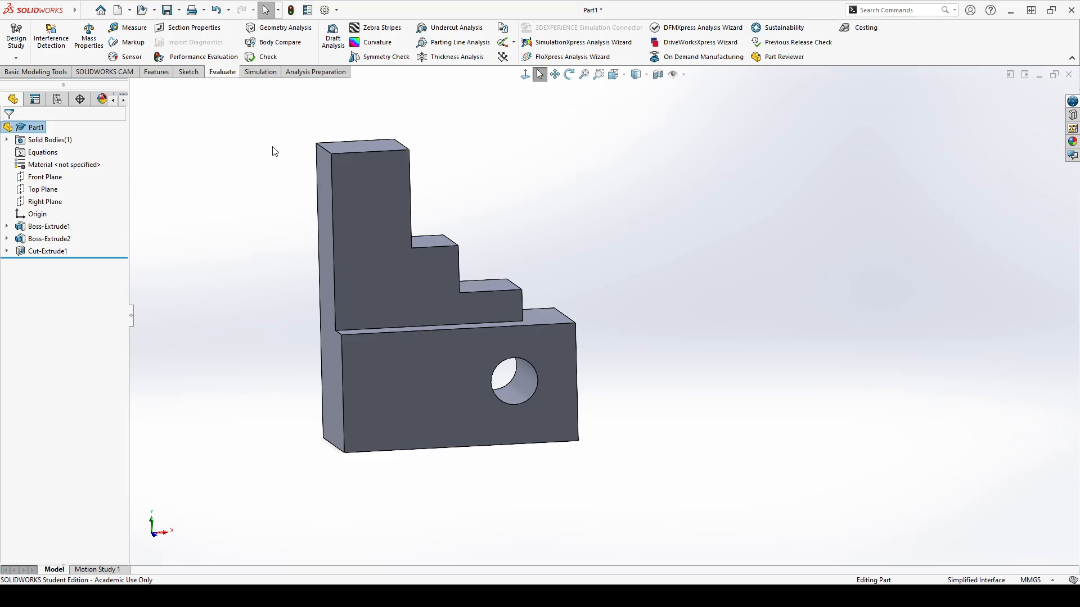
left_click(277, 171)
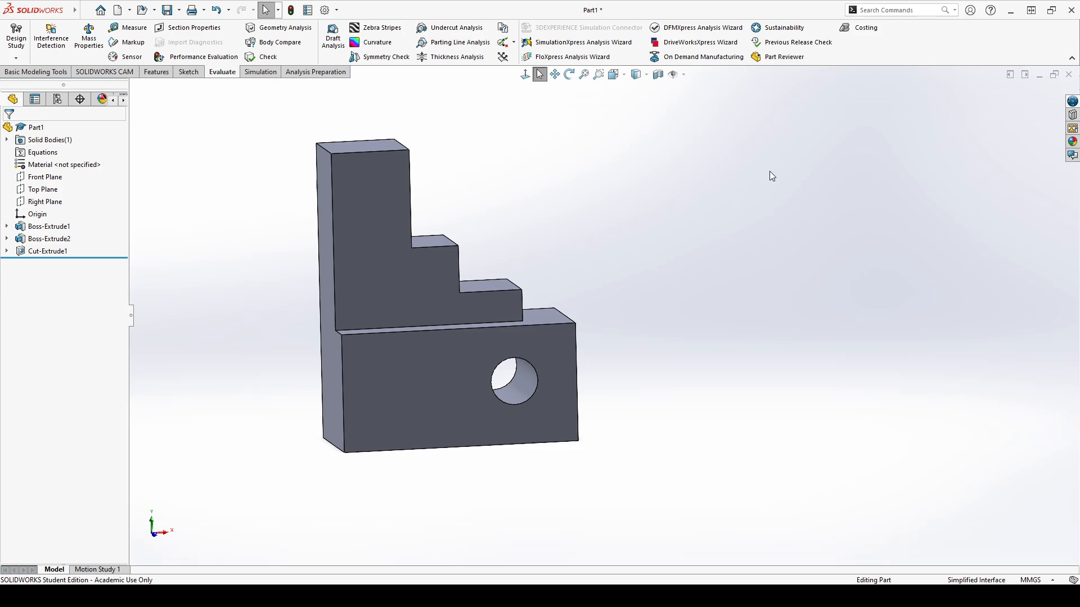